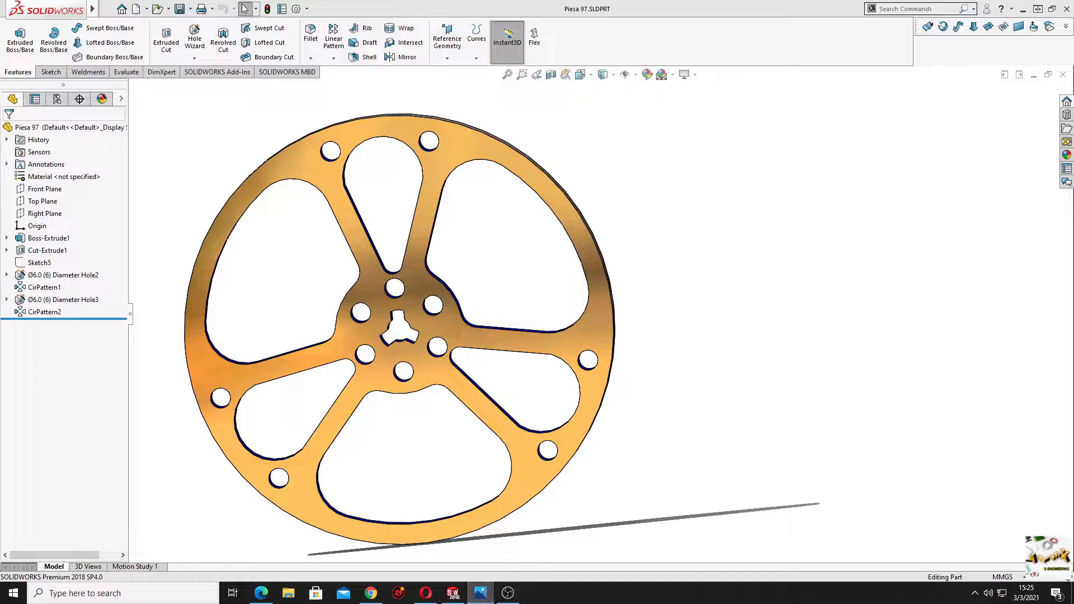
# - Examine the wheel's dimensioned reference drawing at full size in the photo viewer
pyautogui.moveTo(379, 192); pyautogui.dragTo(748, 118)
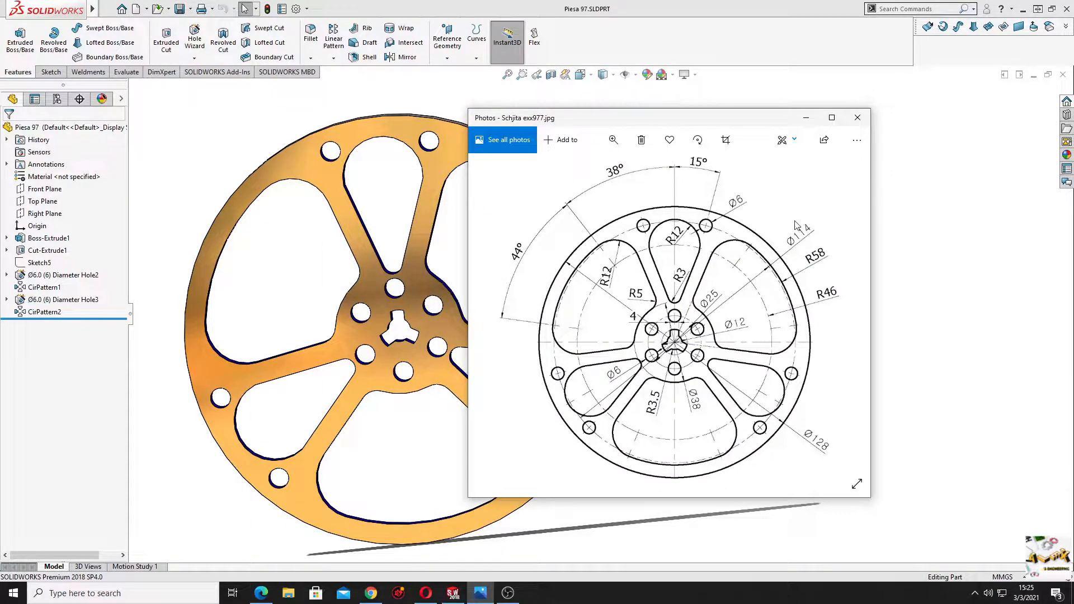
pyautogui.click(831, 117)
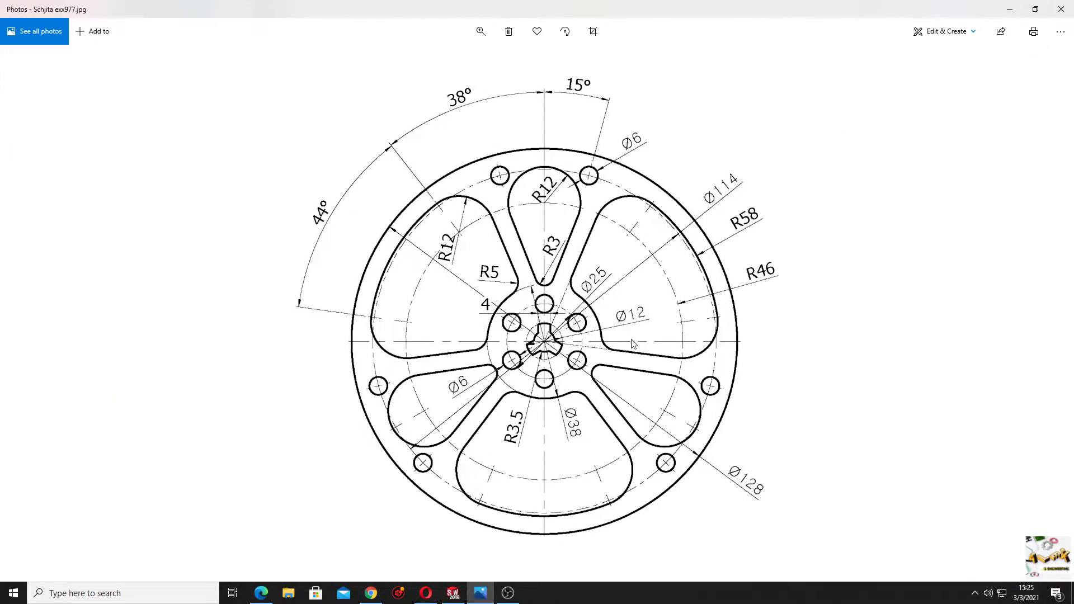
pyautogui.click(1035, 9)
pyautogui.moveTo(713, 119); pyautogui.dragTo(0, 168)
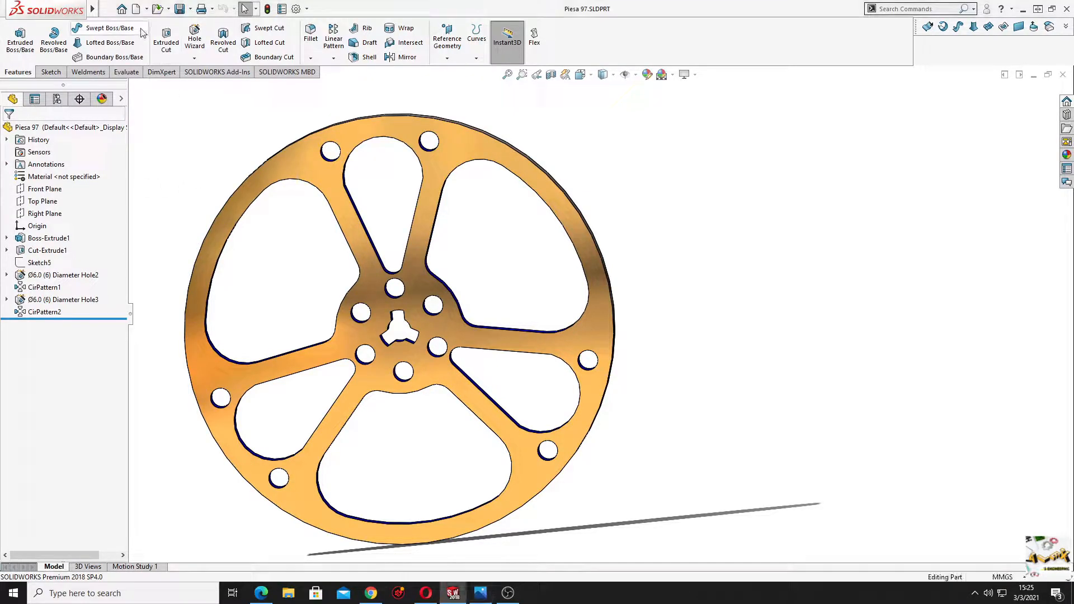
# - Create a new part and start a sketch on the Front Plane
pyautogui.click(136, 9)
pyautogui.click(450, 437)
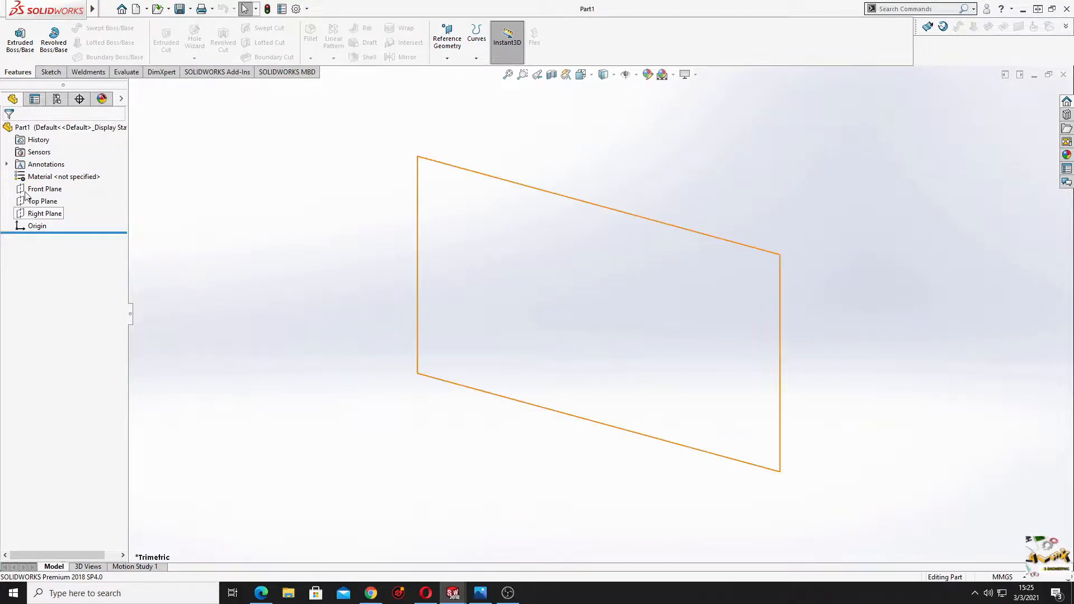
pyautogui.click(48, 190)
pyautogui.click(60, 177)
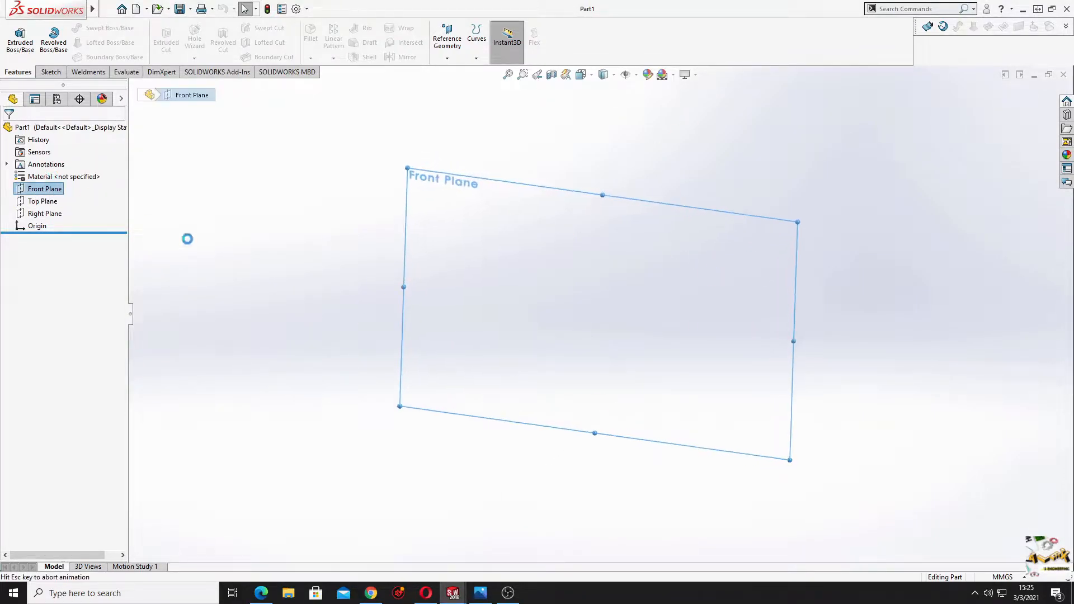
pyautogui.keyDown('ctrl'); pyautogui.moveTo(439, 326); pyautogui.dragTo(356, 341, button='middle'); pyautogui.keyUp('ctrl')
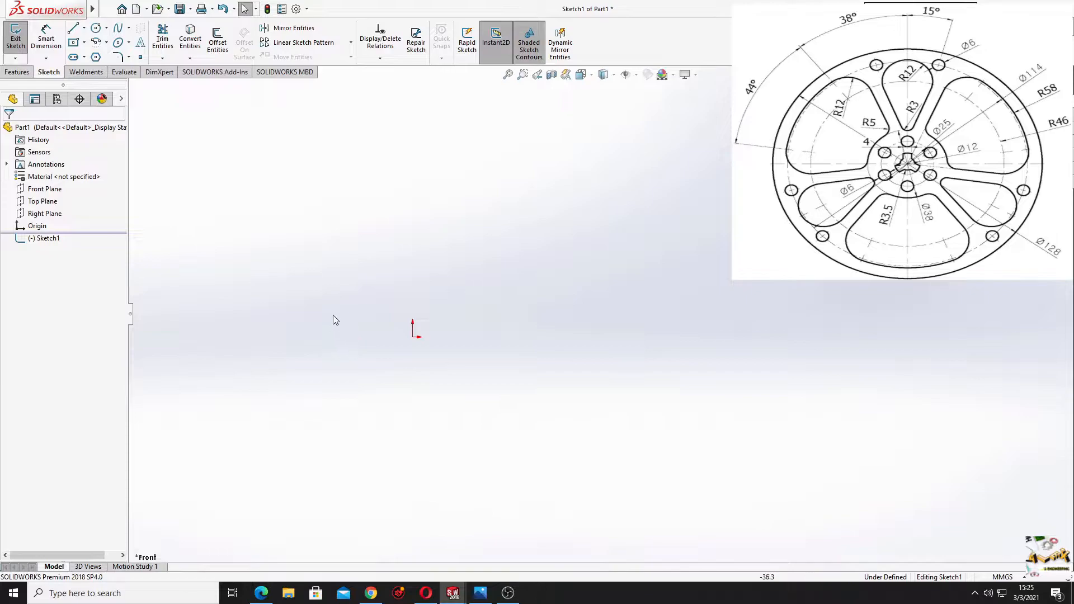
# - Sketch two concentric circles centred on the origin, with radii of about 99 mm and 36 mm
pyautogui.click(96, 28)
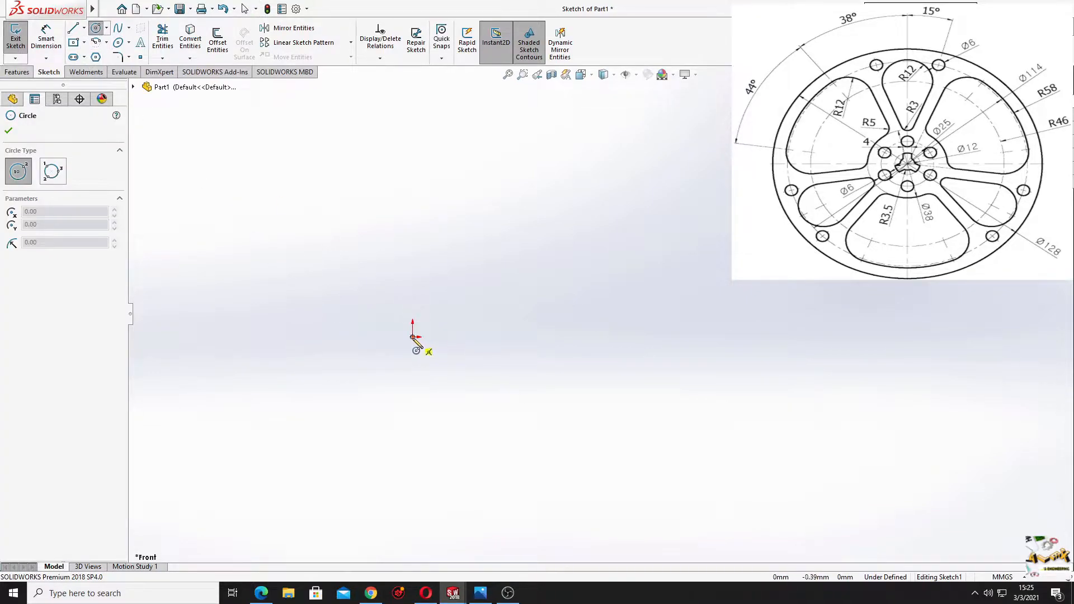
pyautogui.click(412, 337)
pyautogui.click(575, 479)
pyautogui.rightClick(448, 278)
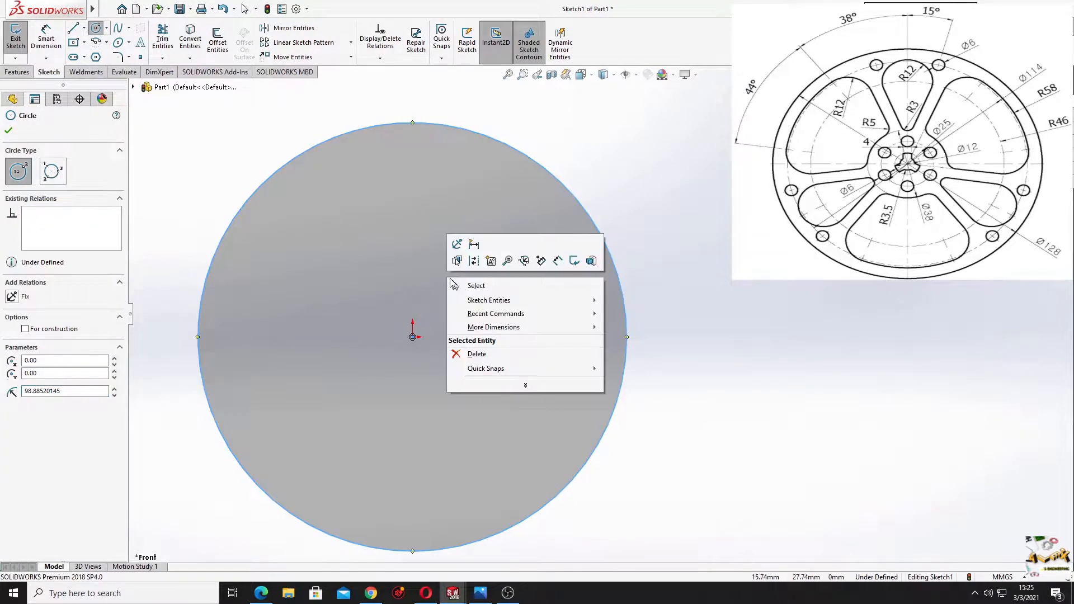
pyautogui.press('Escape')
pyautogui.click(412, 337)
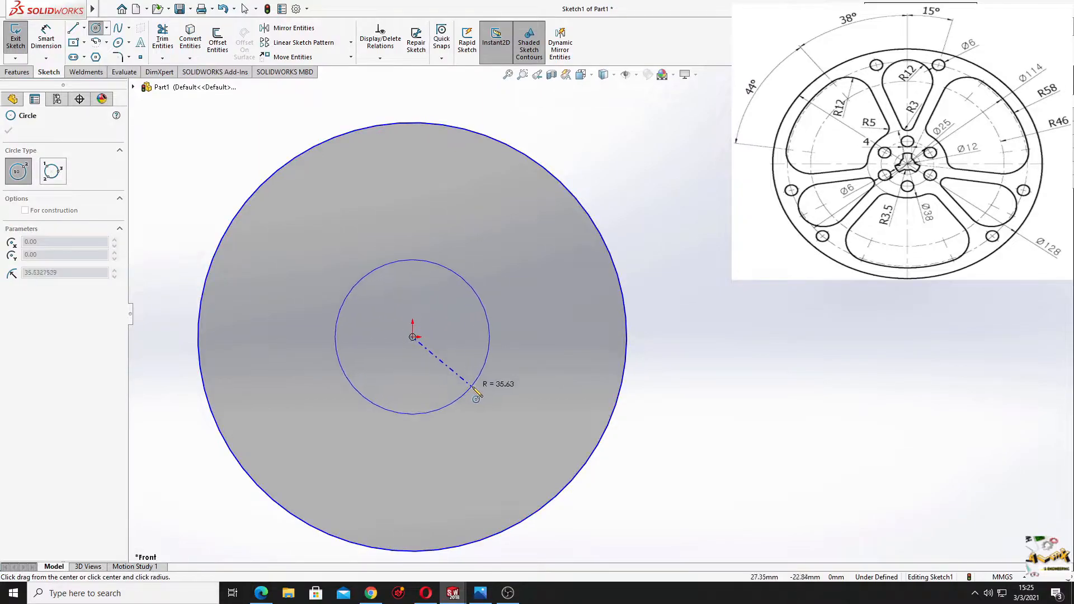
pyautogui.click(481, 370)
pyautogui.rightClick(468, 231)
pyautogui.click(494, 237)
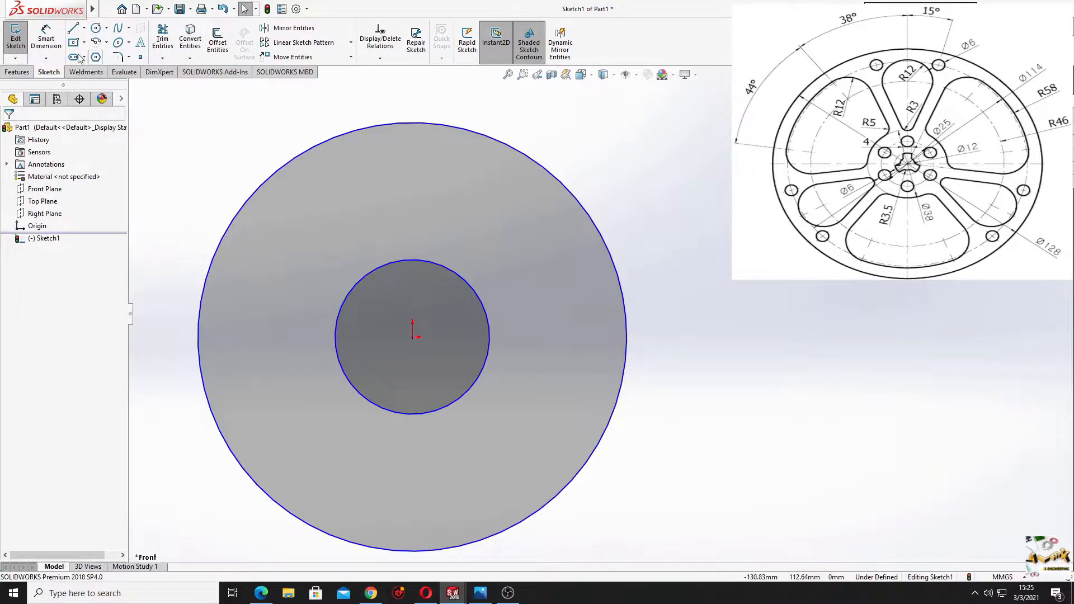
# - Dimension the outer circle's diameter as 128 mm
pyautogui.click(47, 39)
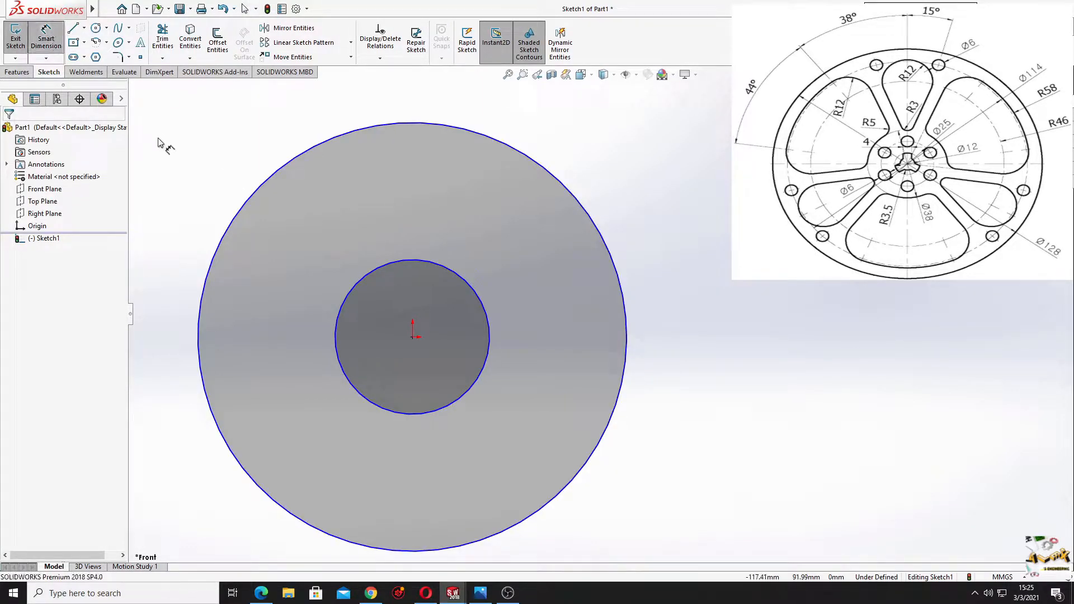
pyautogui.click(214, 259)
pyautogui.click(183, 220)
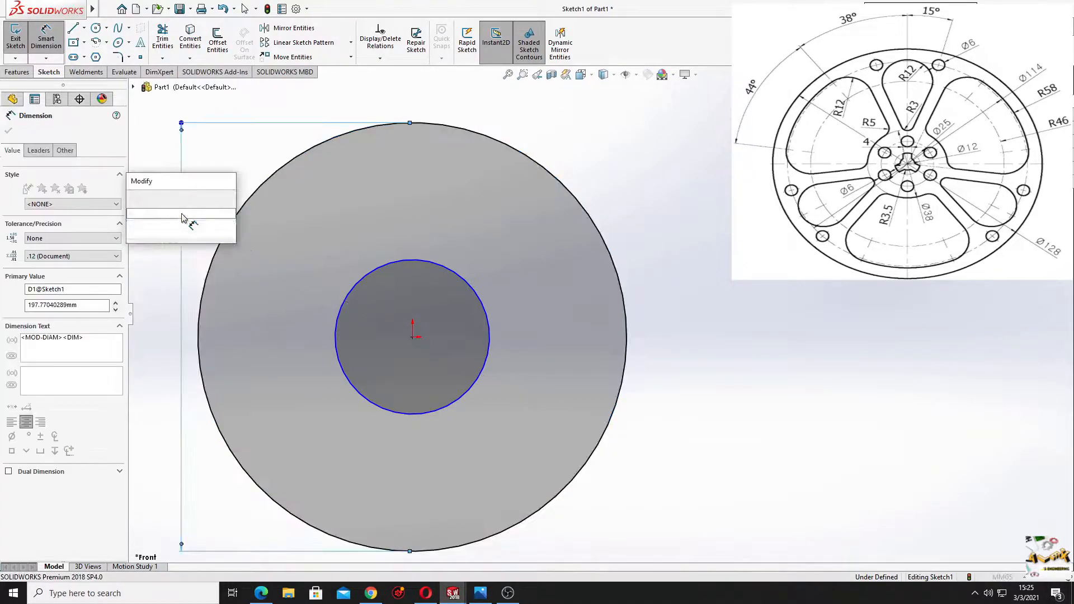
pyautogui.write('128')
pyautogui.press('Return')
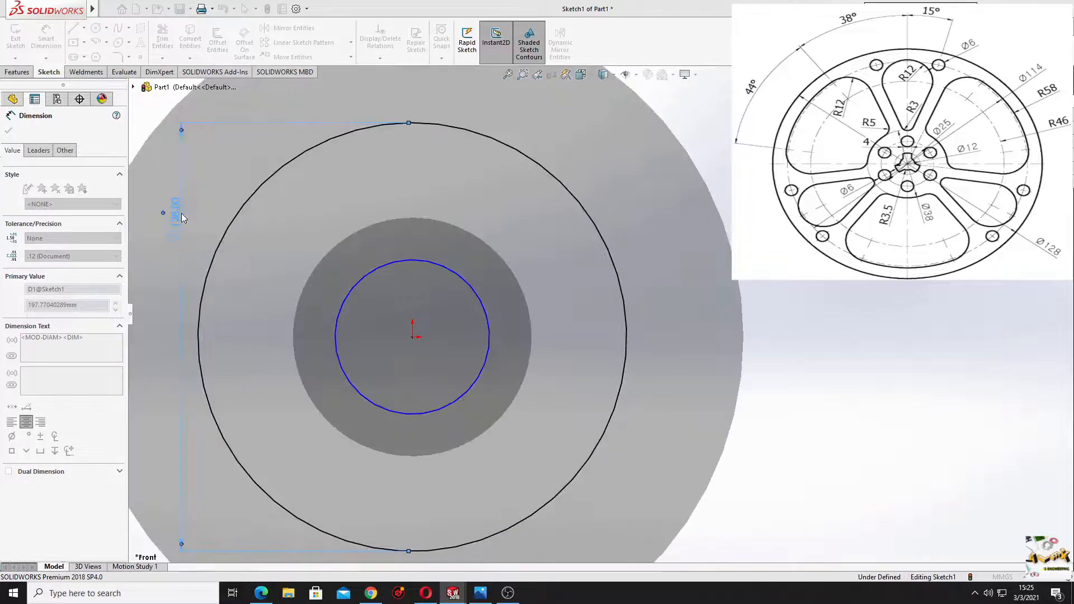
# - Dimension the inner circle's diameter as 38 mm
pyautogui.click(352, 376)
pyautogui.click(632, 184)
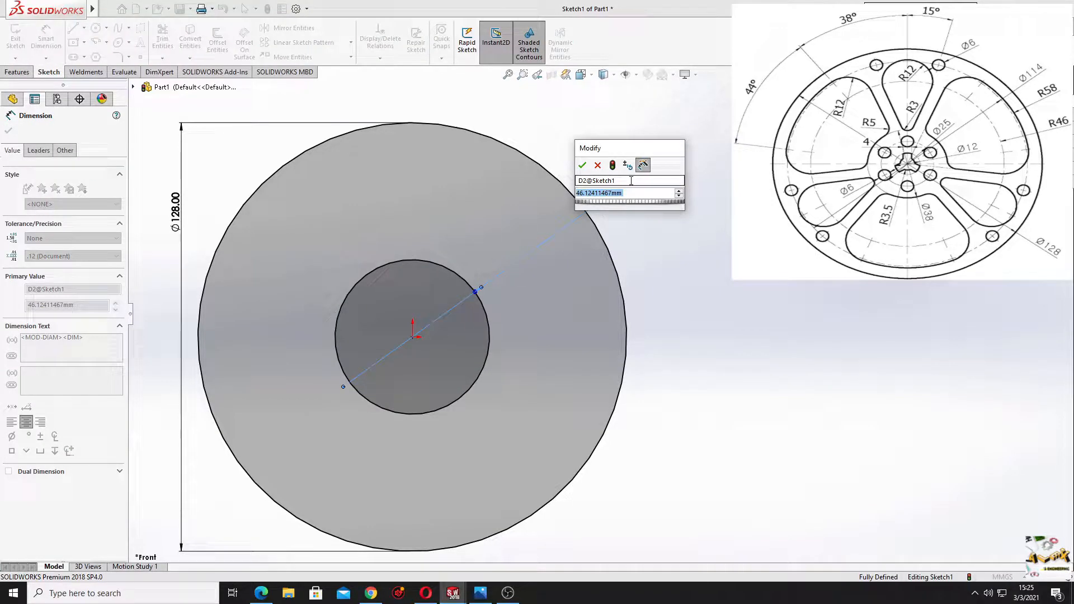
pyautogui.write('38')
pyautogui.press('Return')
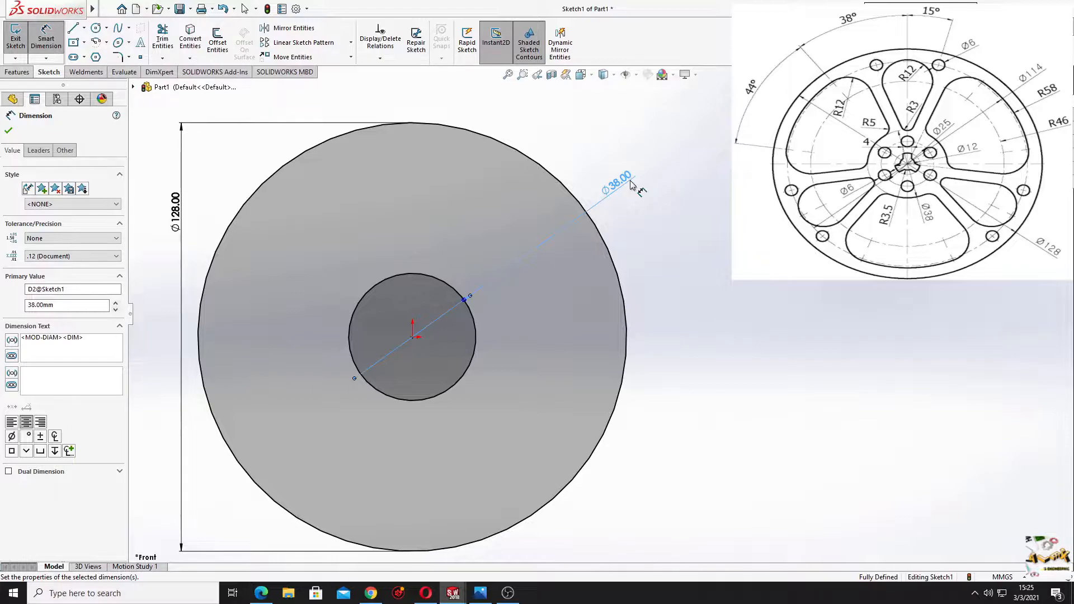
pyautogui.rightClick(538, 130)
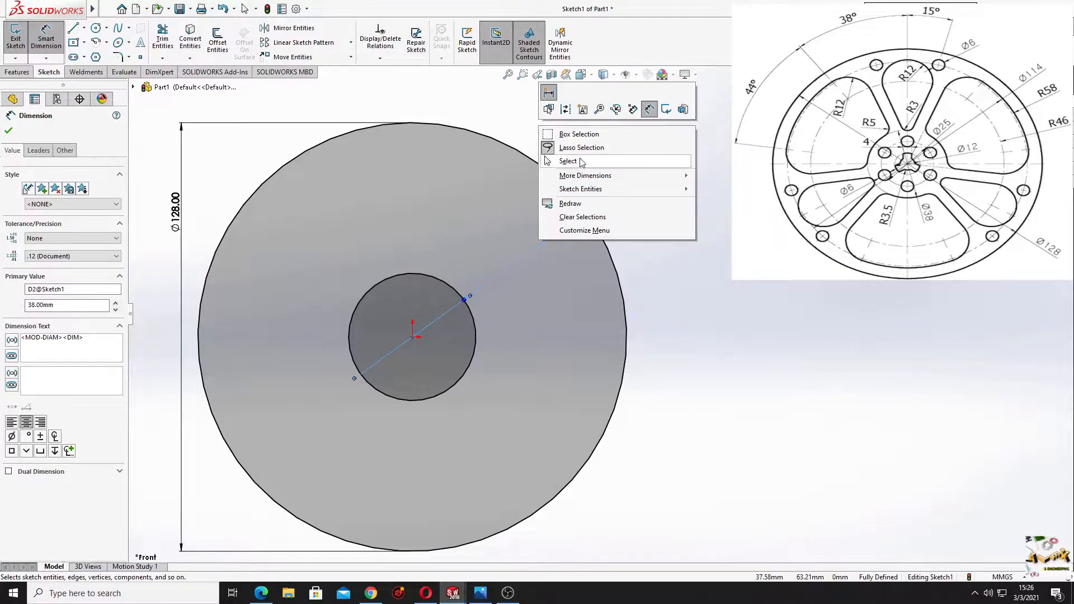
pyautogui.click(577, 161)
# - Sketch a third circle of about 53 mm radius, centred on the origin between the two existing circles
pyautogui.click(97, 29)
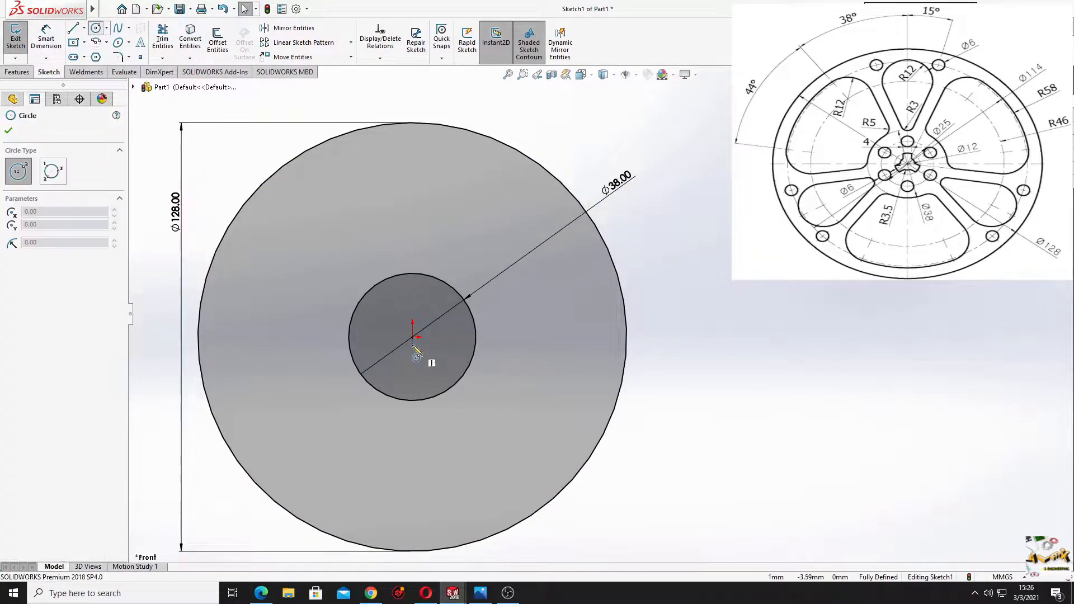
pyautogui.click(412, 336)
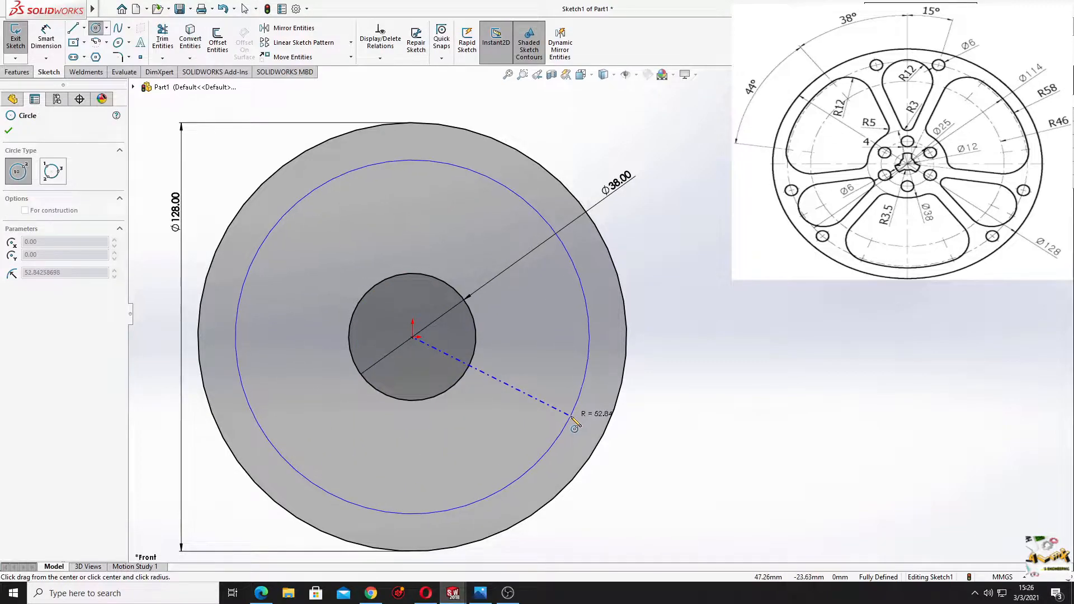
pyautogui.click(568, 422)
pyautogui.press('Escape')
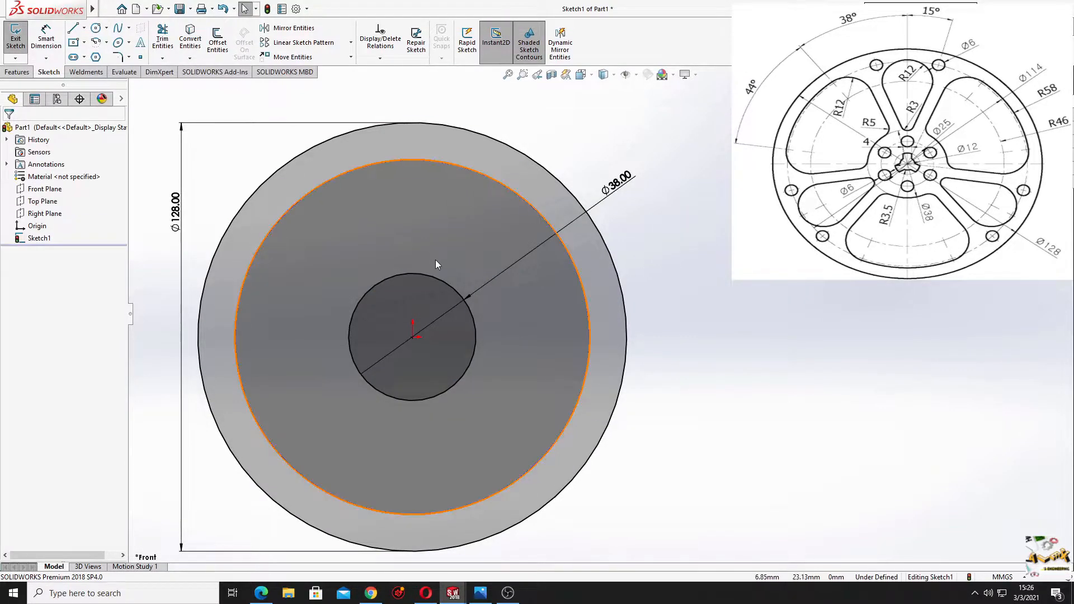
# - Dimension the middle circle's diameter as 58+58 mm
pyautogui.moveTo(436, 260); pyautogui.dragTo(431, 213, button='right')
pyautogui.click(421, 160)
pyautogui.click(696, 247)
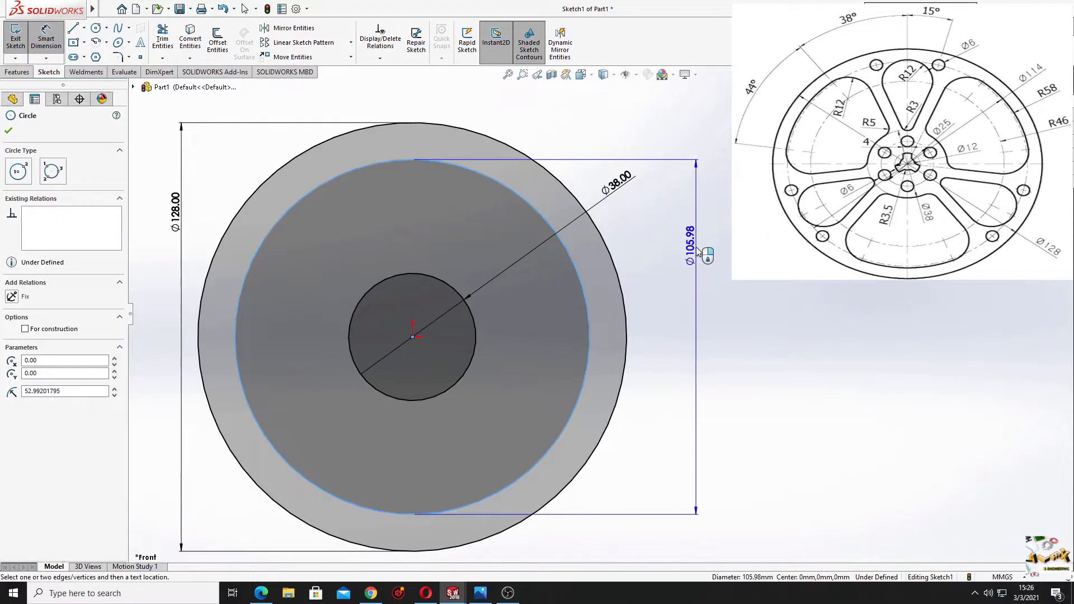
pyautogui.write('5')
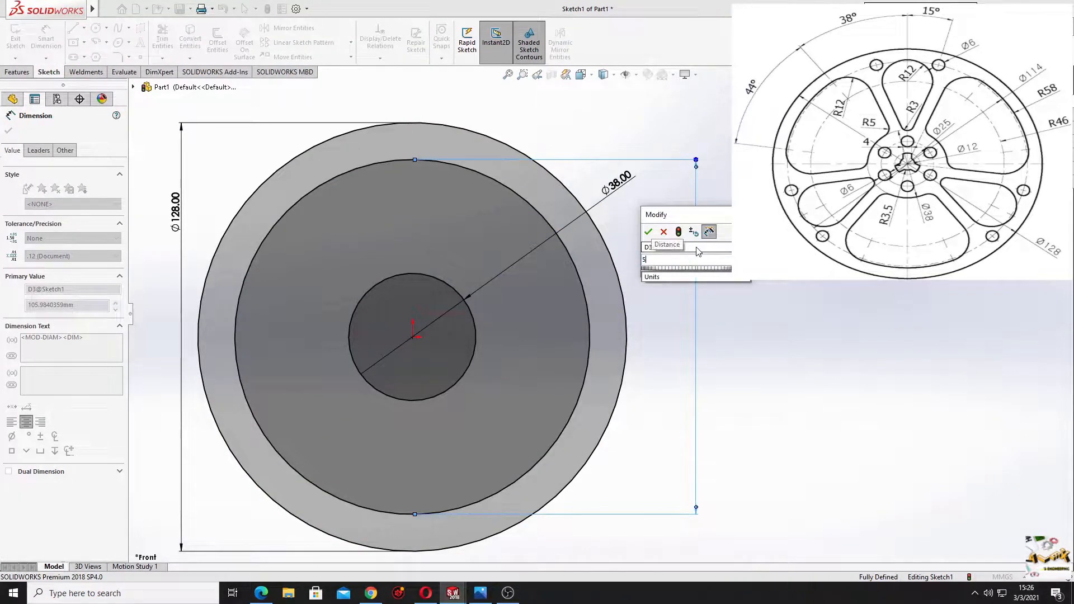
pyautogui.write('8+')
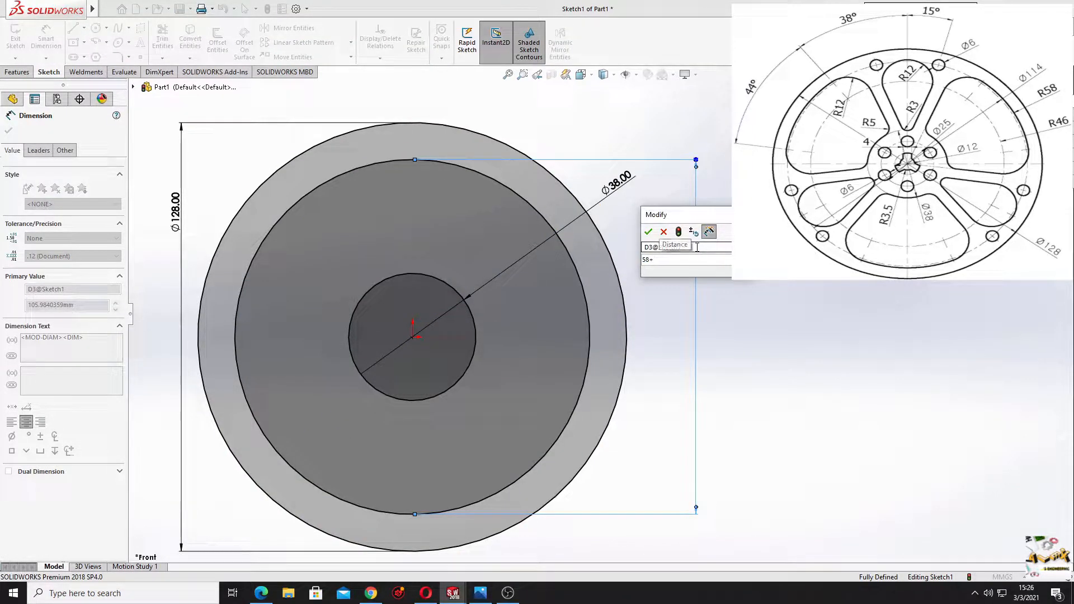
pyautogui.write('58')
pyautogui.press('Return')
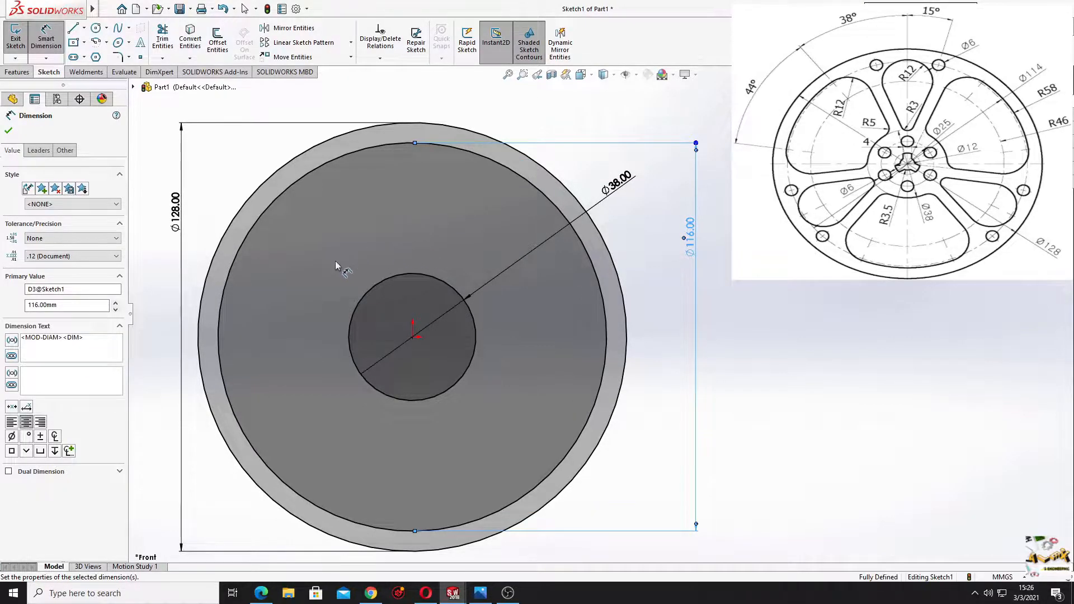
pyautogui.rightClick(749, 227)
pyautogui.click(771, 258)
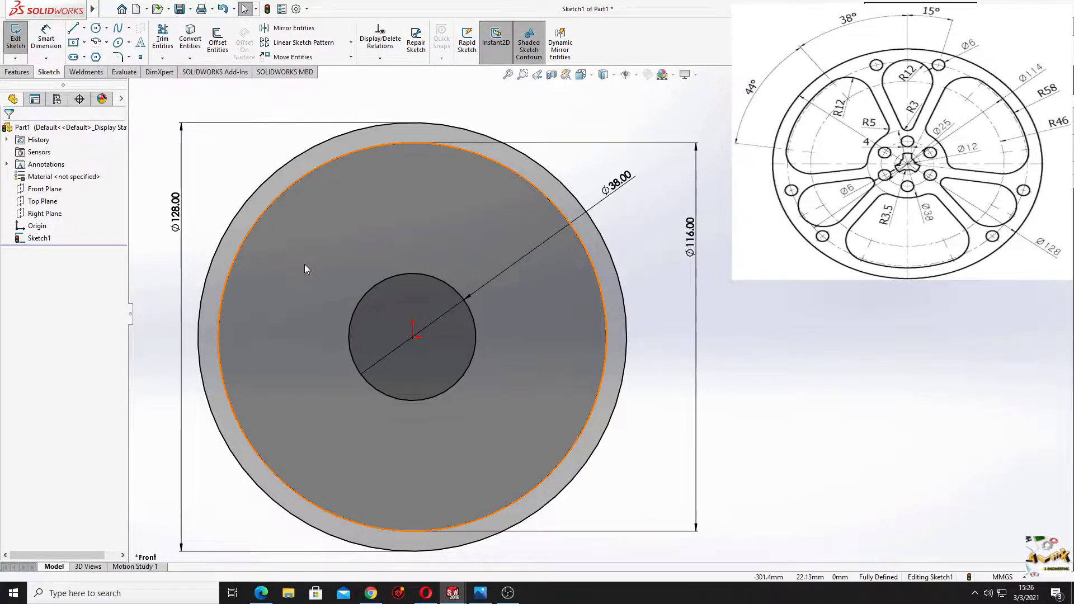
# - Draw a vertical centerline from the origin straight down to the 116 mm circle
pyautogui.click(84, 27)
pyautogui.click(98, 55)
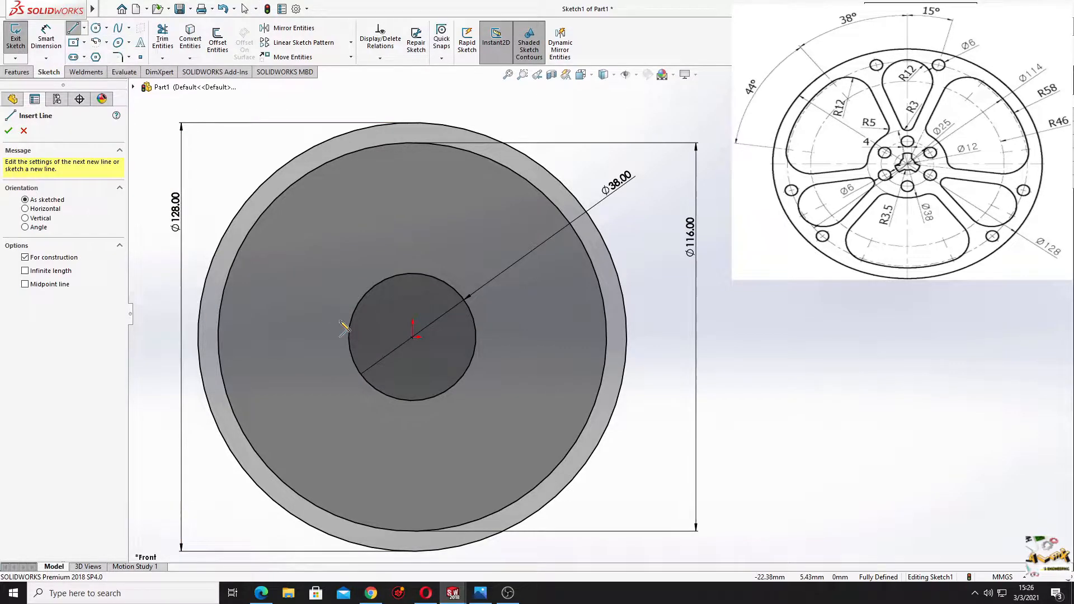
pyautogui.click(412, 338)
pyautogui.click(412, 531)
pyautogui.rightClick(520, 322)
pyautogui.click(537, 325)
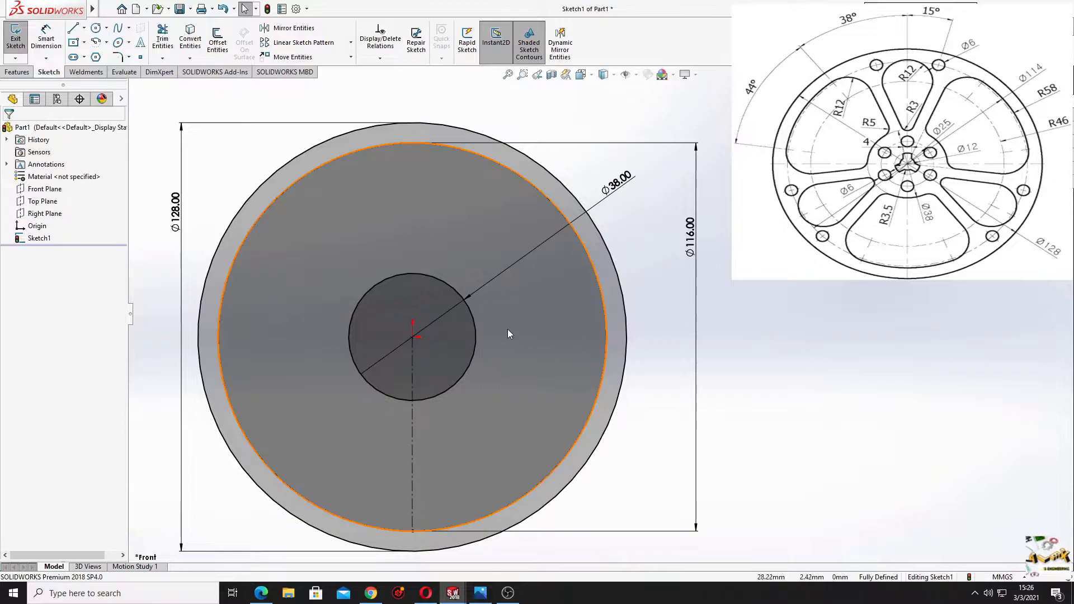
# - Change the view display settings to give the sketch a plain white background
pyautogui.moveTo(501, 330)
pyautogui.keyDown('ctrl'); pyautogui.mouseDown(button='middle')
pyautogui.moveTo(525, 314)
pyautogui.moveTo(509, 294)
pyautogui.mouseUp(button='middle'); pyautogui.keyUp('ctrl')
pyautogui.scroll(-1, 524, 314)
pyautogui.click(689, 75)
pyautogui.click(705, 101)
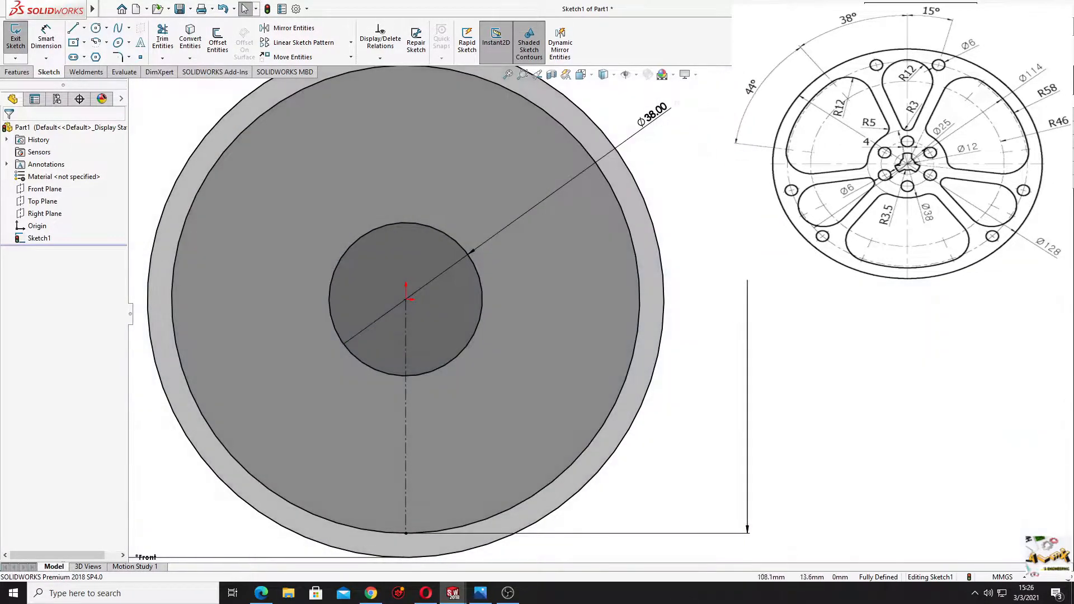
pyautogui.keyDown('ctrl'); pyautogui.moveTo(389, 417); pyautogui.dragTo(383, 401, button='middle'); pyautogui.keyUp('ctrl')
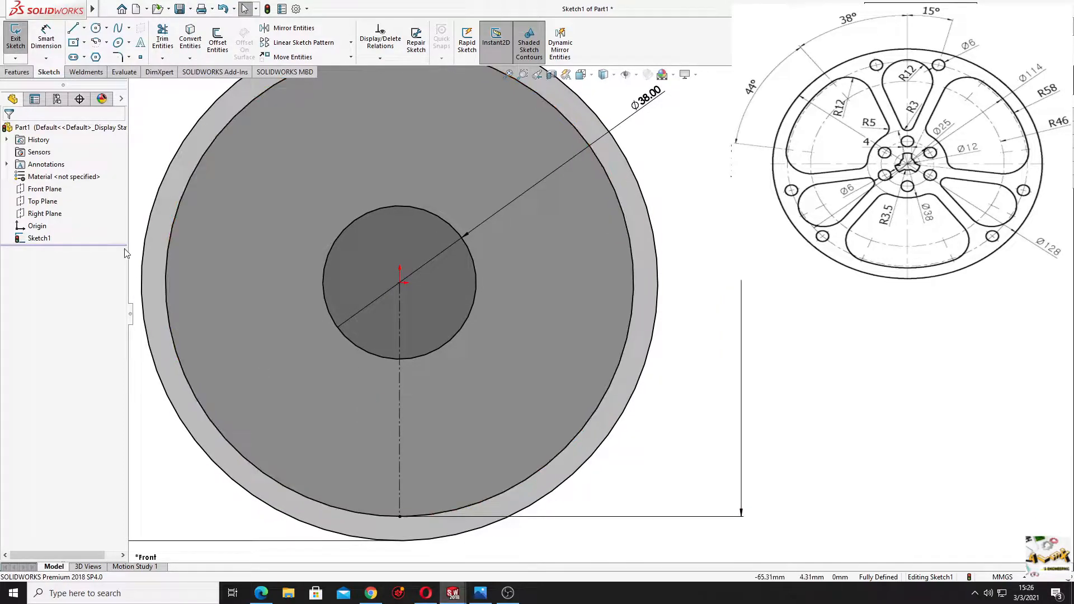
# - Draw a slanted line below the 38 mm circle, to the left of the centerline, running down and outward towards the 116 mm circle
pyautogui.click(73, 29)
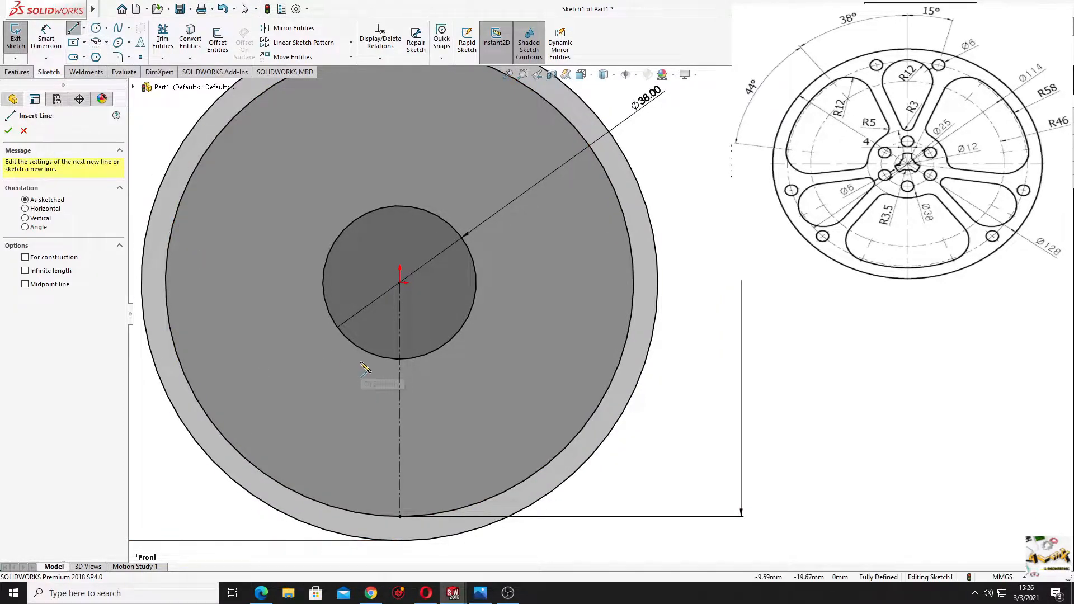
pyautogui.click(353, 356)
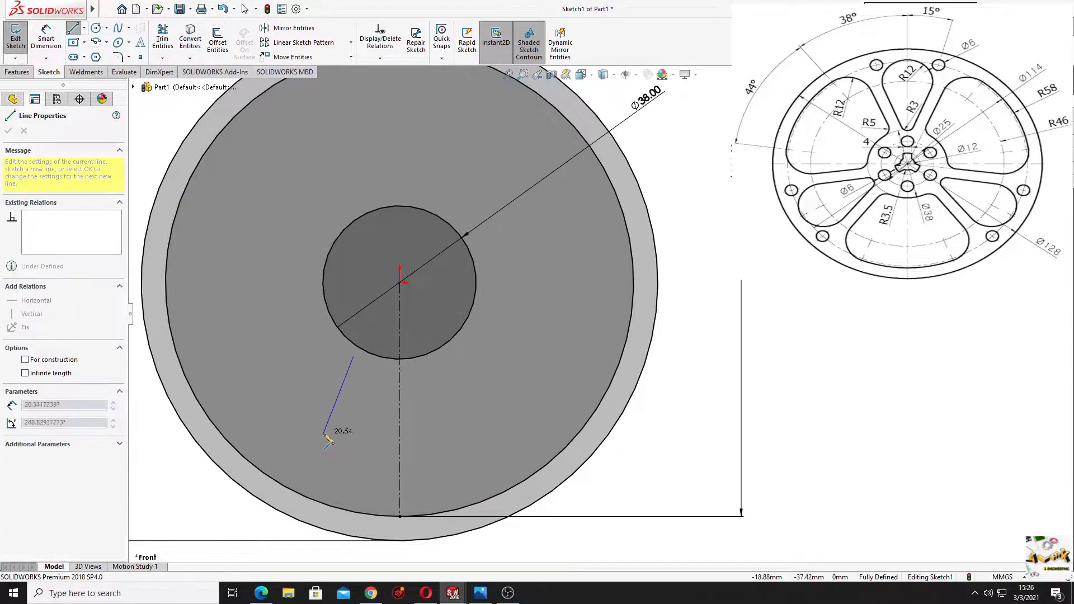
pyautogui.doubleClick(307, 471)
pyautogui.press('Escape')
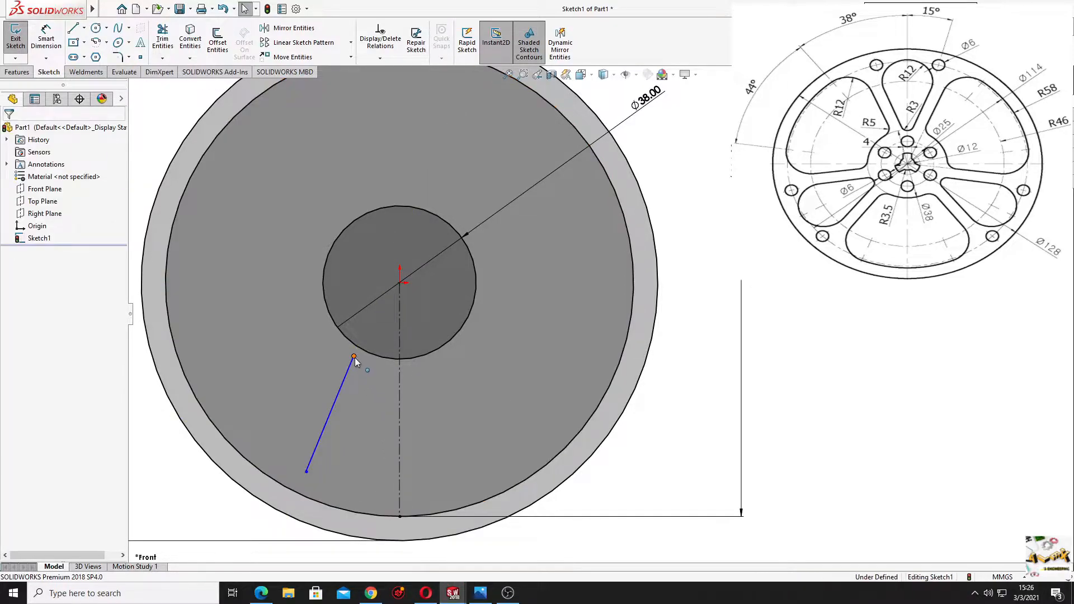
# - Make the slanted line's upper end coincident with the 38 mm circle and its lower end coincident with the 116 mm circle
pyautogui.click(354, 357)
pyautogui.keyDown('ctrl'); pyautogui.click(365, 351); pyautogui.keyUp('ctrl')
pyautogui.click(411, 302)
pyautogui.click(618, 479)
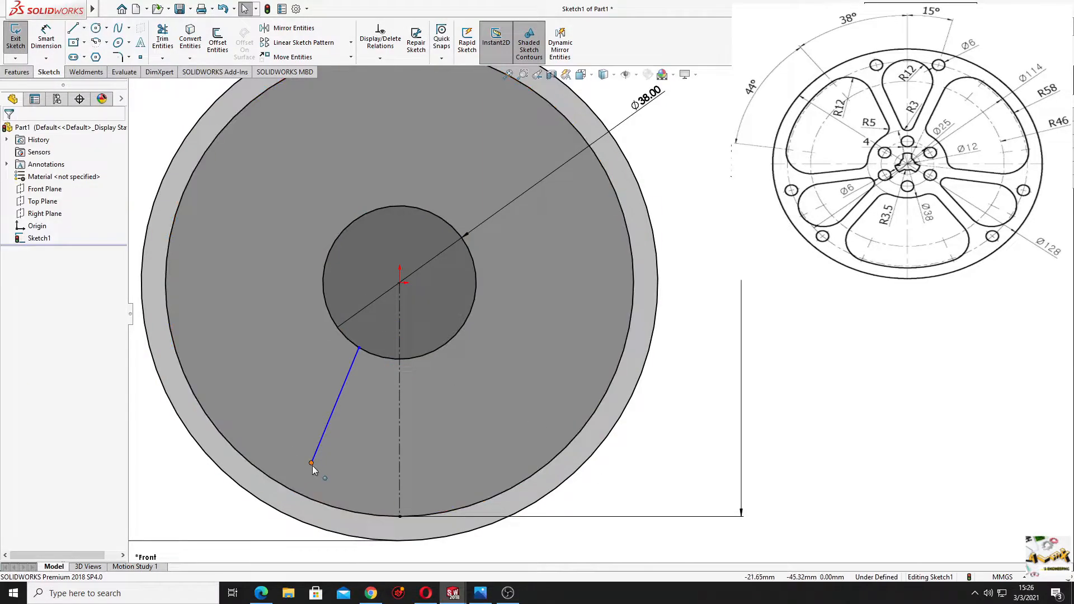
pyautogui.click(312, 465)
pyautogui.keyDown('ctrl'); pyautogui.click(304, 496); pyautogui.keyUp('ctrl')
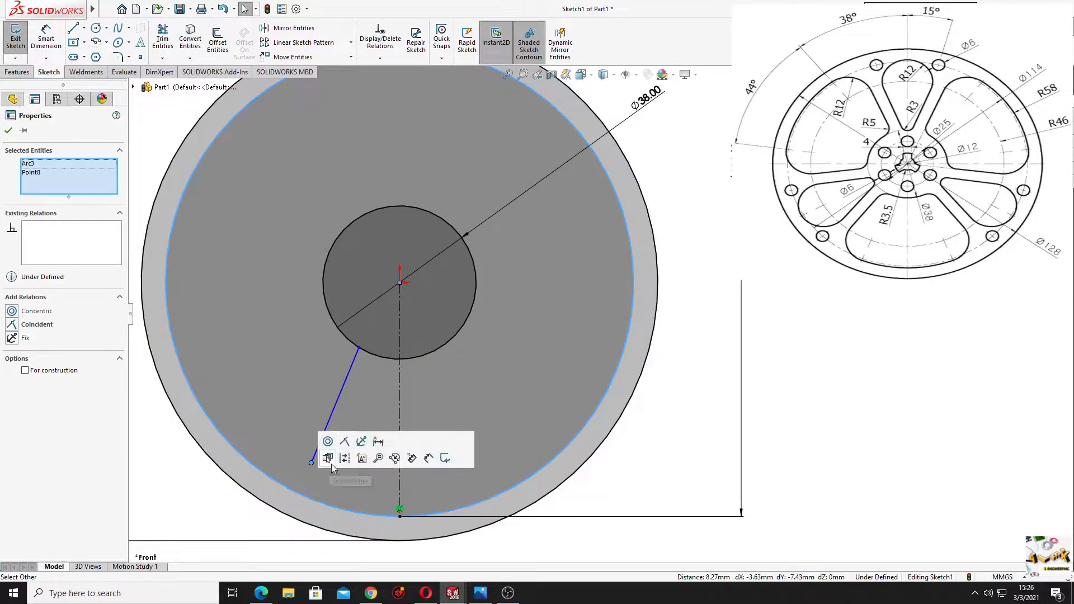
pyautogui.click(344, 442)
pyautogui.click(520, 472)
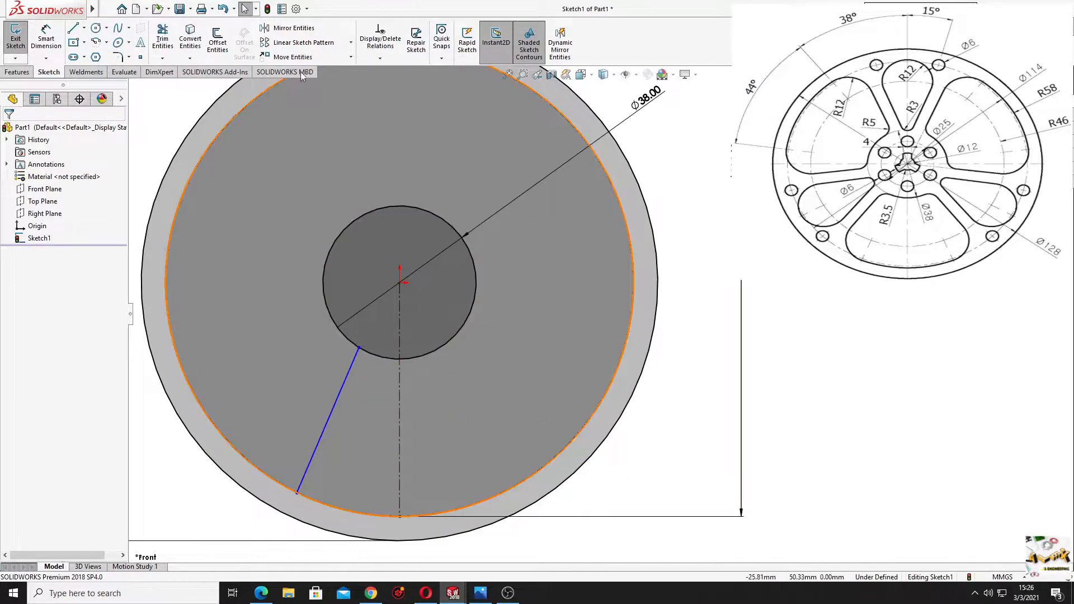
# - Mirror the slanted line about the vertical centerline
pyautogui.click(293, 28)
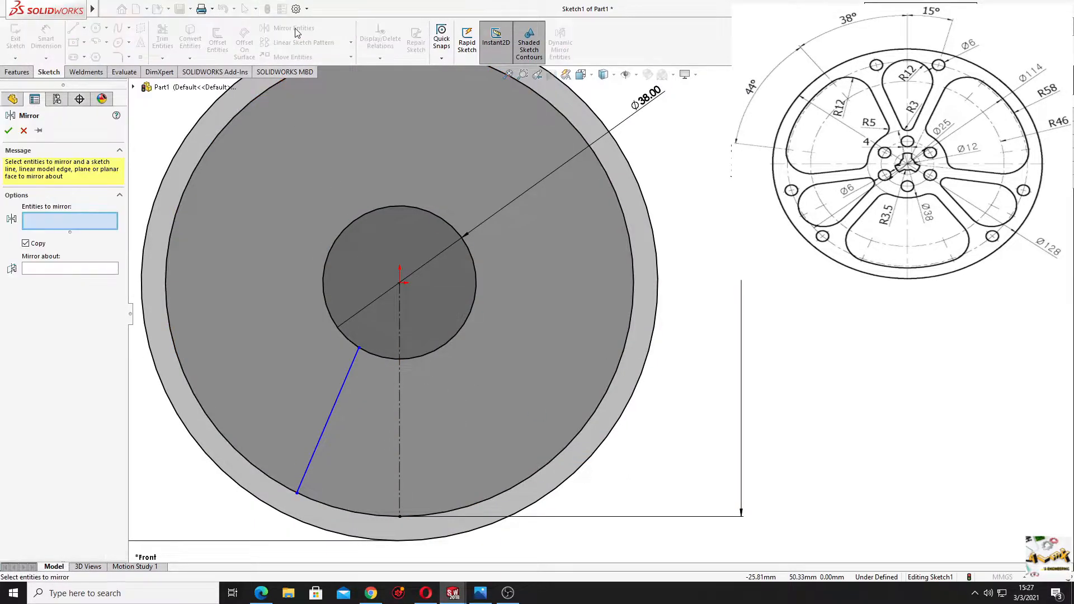
pyautogui.click(344, 390)
pyautogui.click(84, 271)
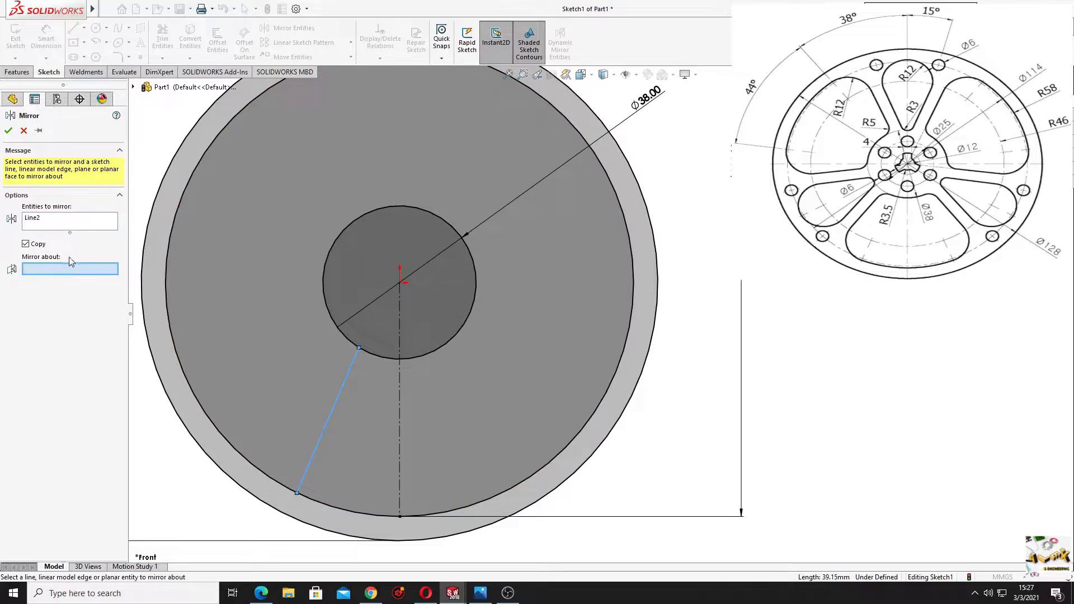
pyautogui.click(401, 410)
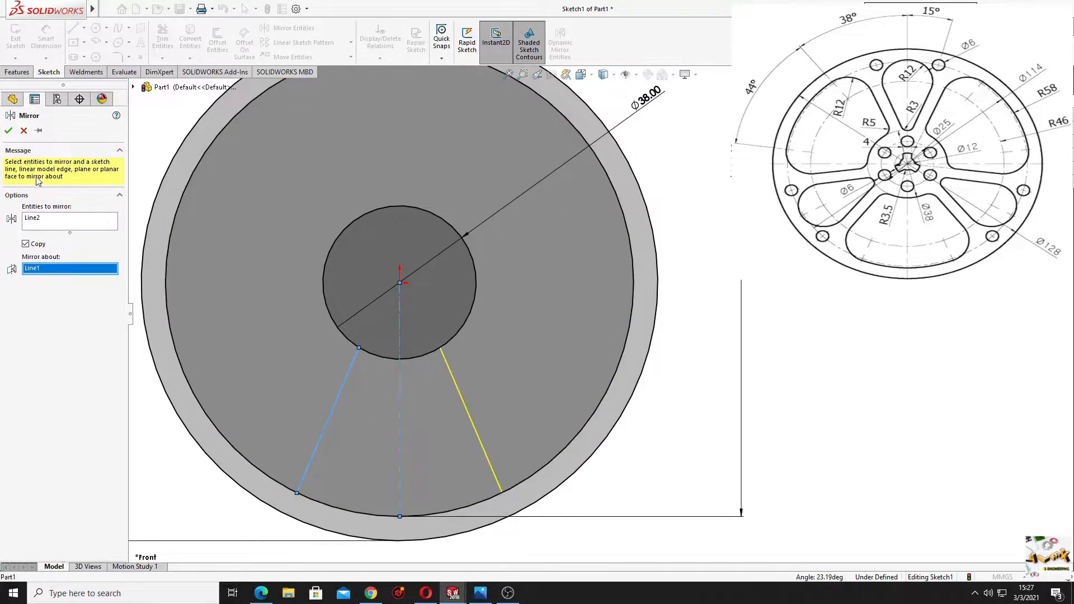
pyautogui.click(8, 131)
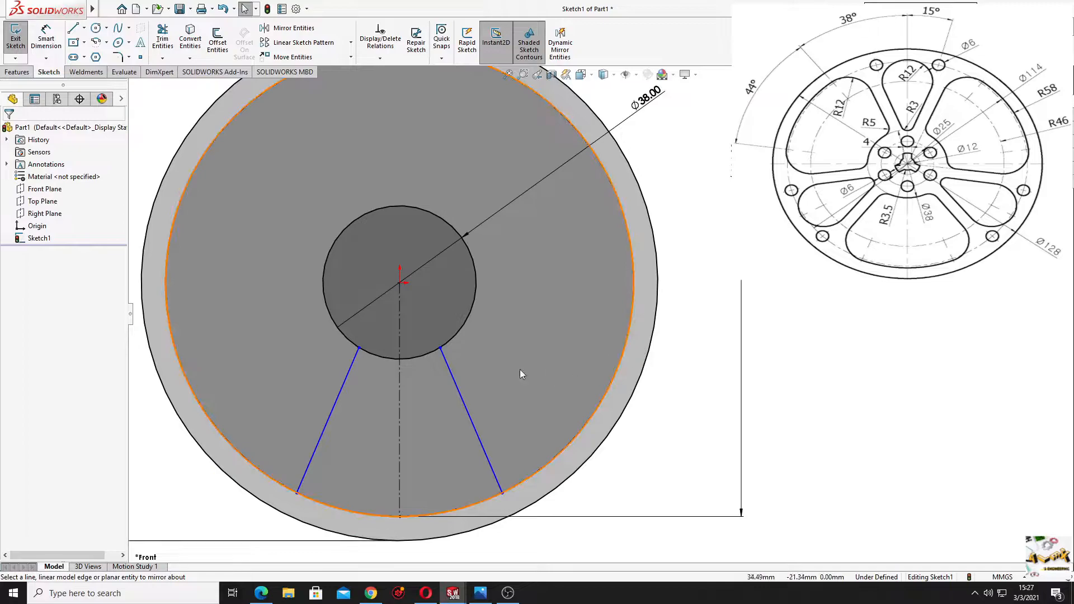
# - Trim the 116 mm and 38 mm circles so only their arcs between the two slanted lines remain
pyautogui.keyDown('ctrl'); pyautogui.moveTo(458, 371); pyautogui.dragTo(478, 359, button='middle'); pyautogui.keyUp('ctrl')
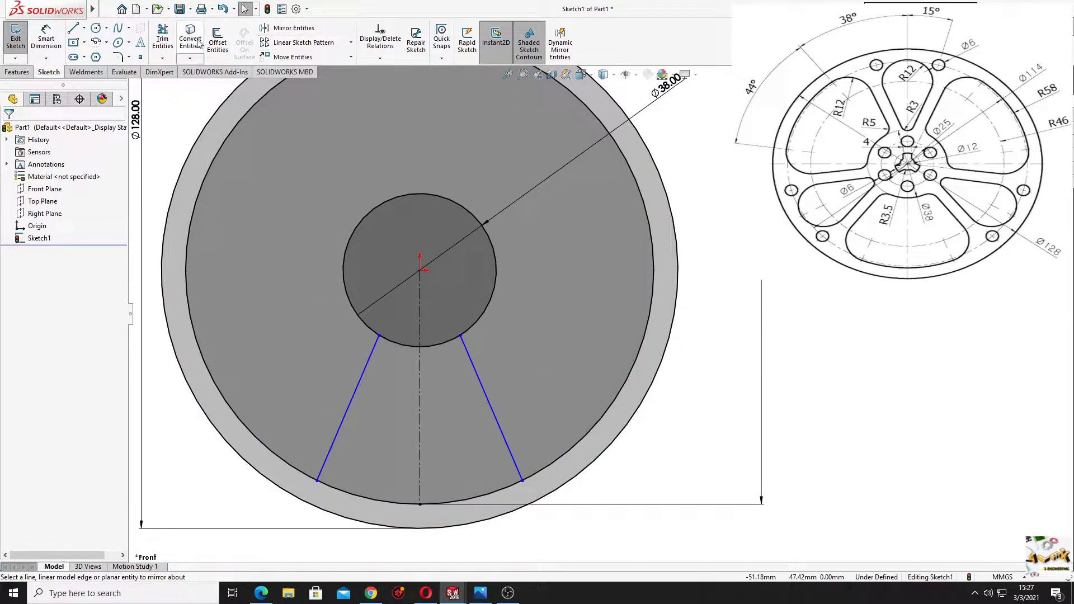
pyautogui.click(162, 42)
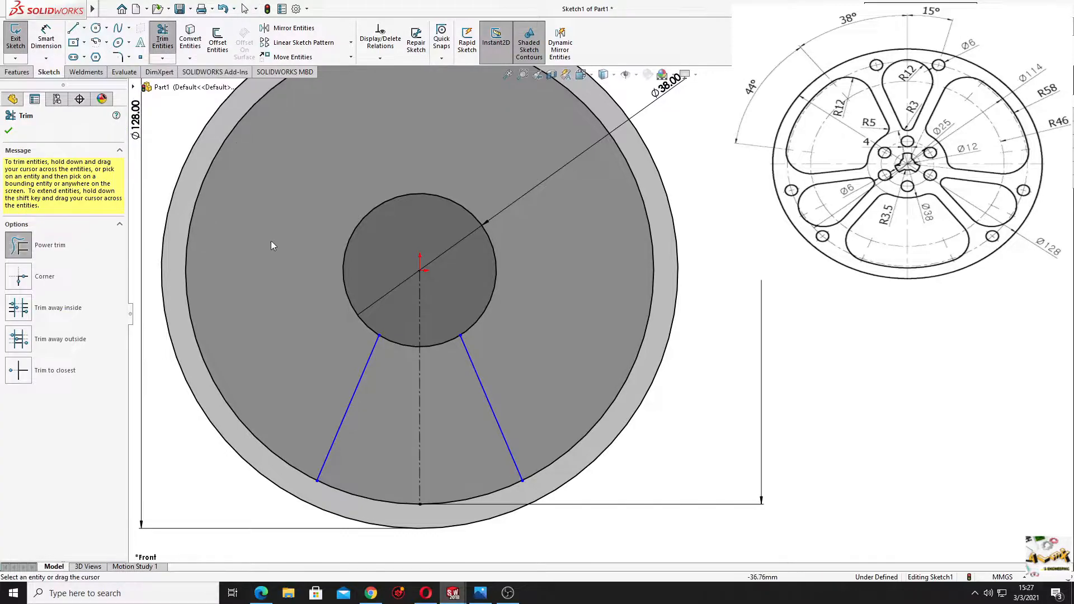
pyautogui.moveTo(244, 304)
pyautogui.mouseDown()
pyautogui.moveTo(202, 359)
pyautogui.moveTo(267, 345)
pyautogui.mouseUp()
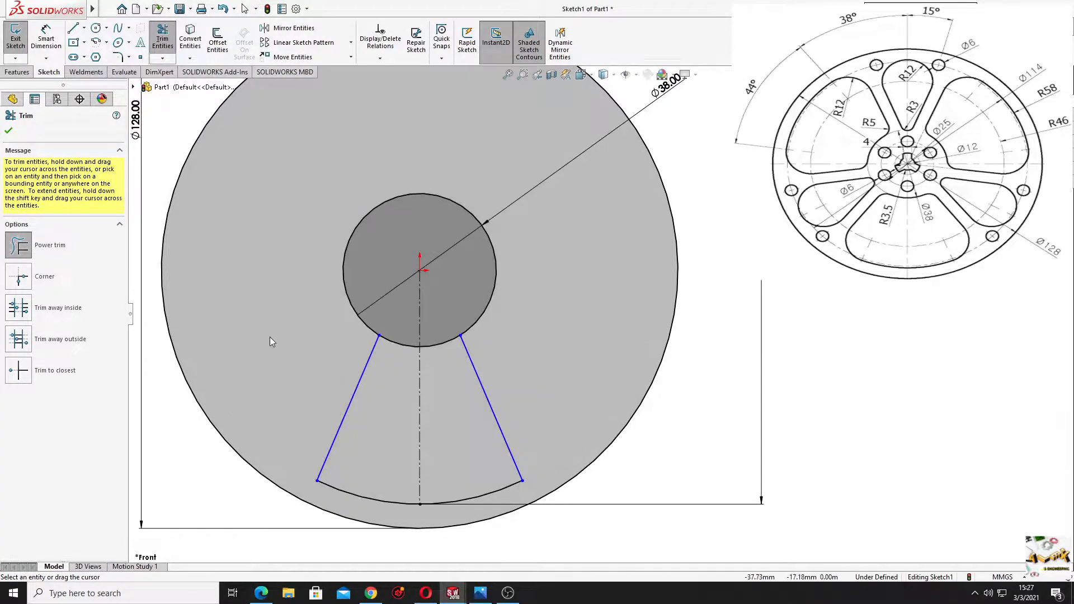
pyautogui.moveTo(327, 246); pyautogui.dragTo(393, 235)
pyautogui.keyDown('ctrl'); pyautogui.moveTo(334, 250); pyautogui.dragTo(323, 258, button='middle'); pyautogui.keyUp('ctrl')
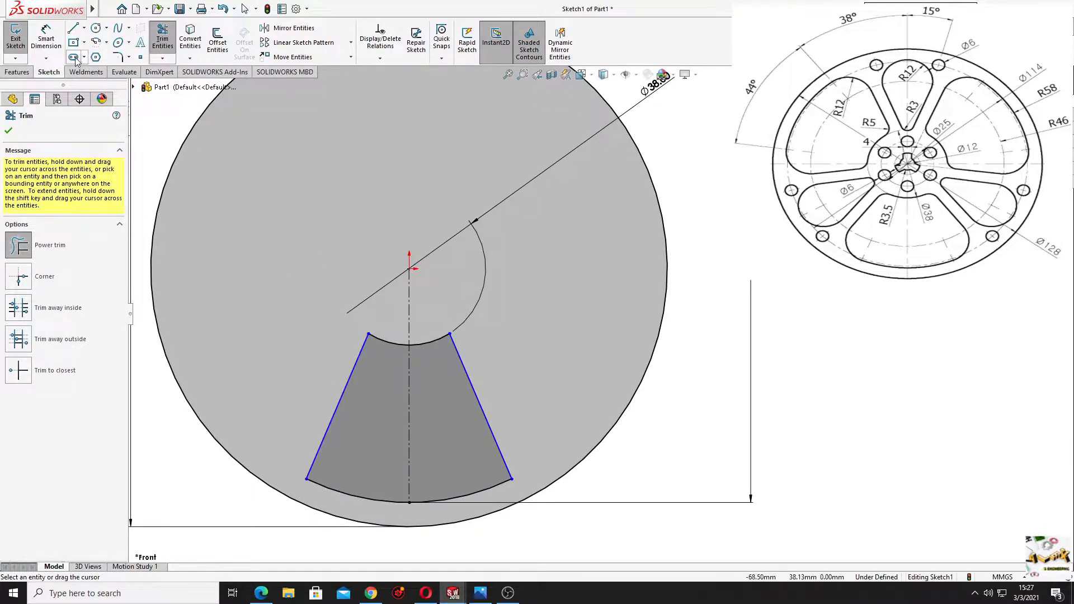
# - Fillet the two outer corners of the wedge profile with a 12 mm radius
pyautogui.click(119, 60)
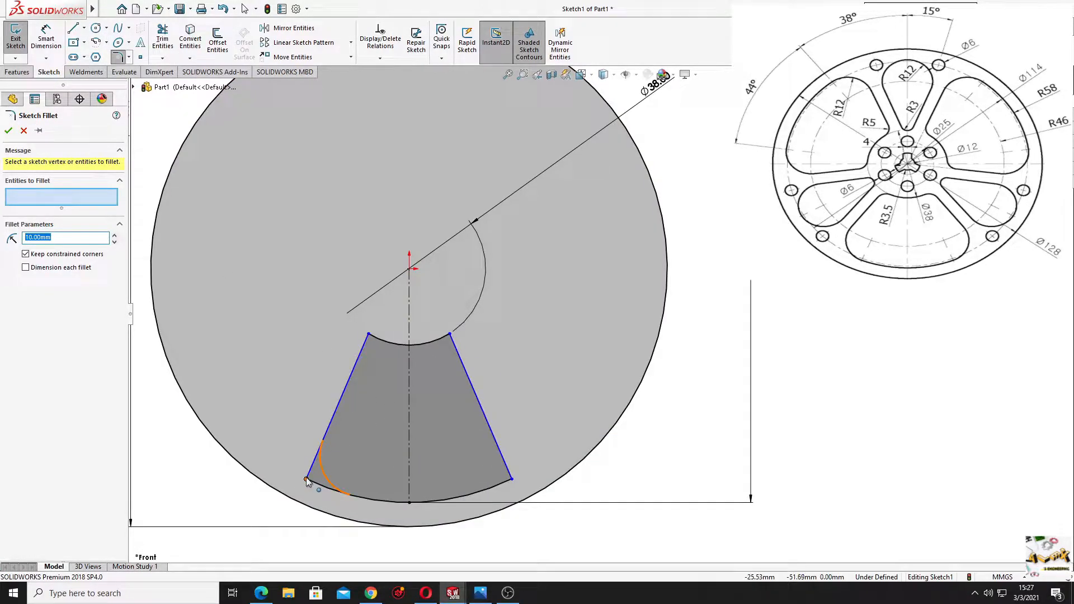
pyautogui.write('12')
pyautogui.click(308, 479)
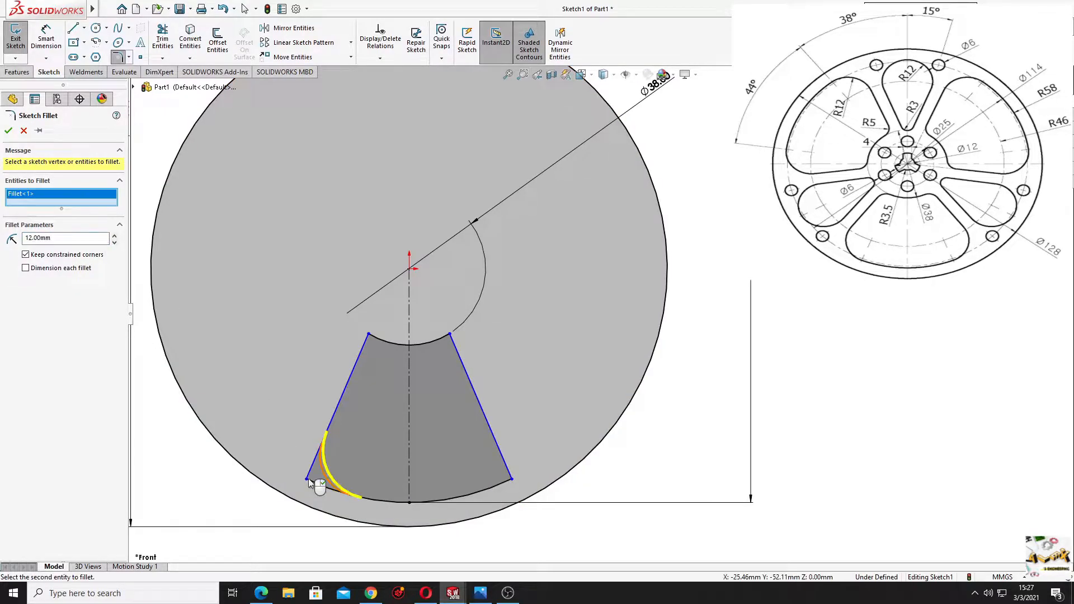
pyautogui.click(513, 481)
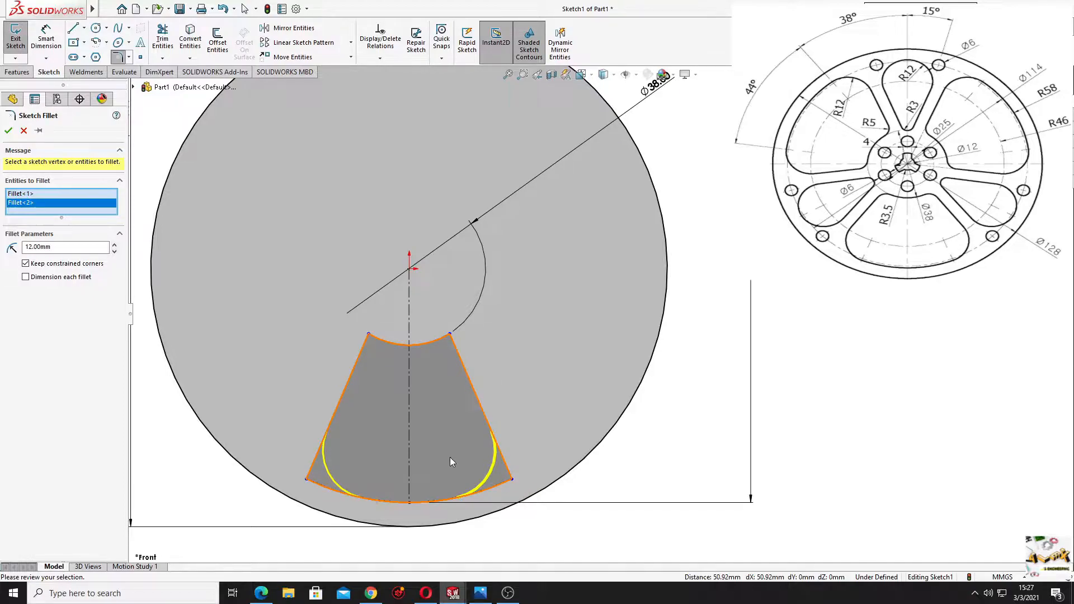
pyautogui.click(9, 132)
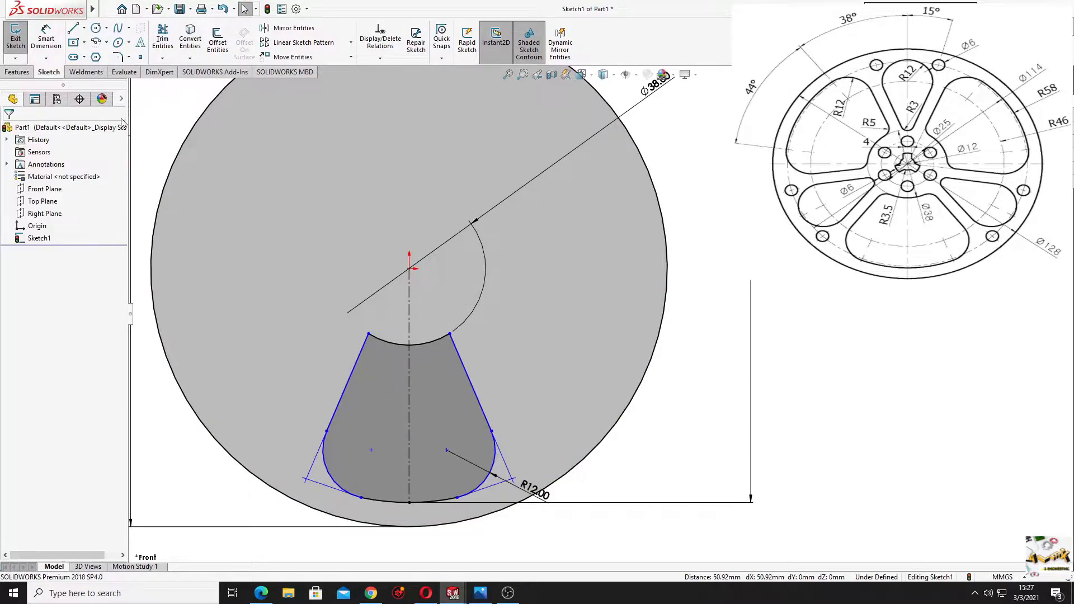
# - Fillet the two inner corners of the wedge profile with a 5 mm radius
pyautogui.click(124, 58)
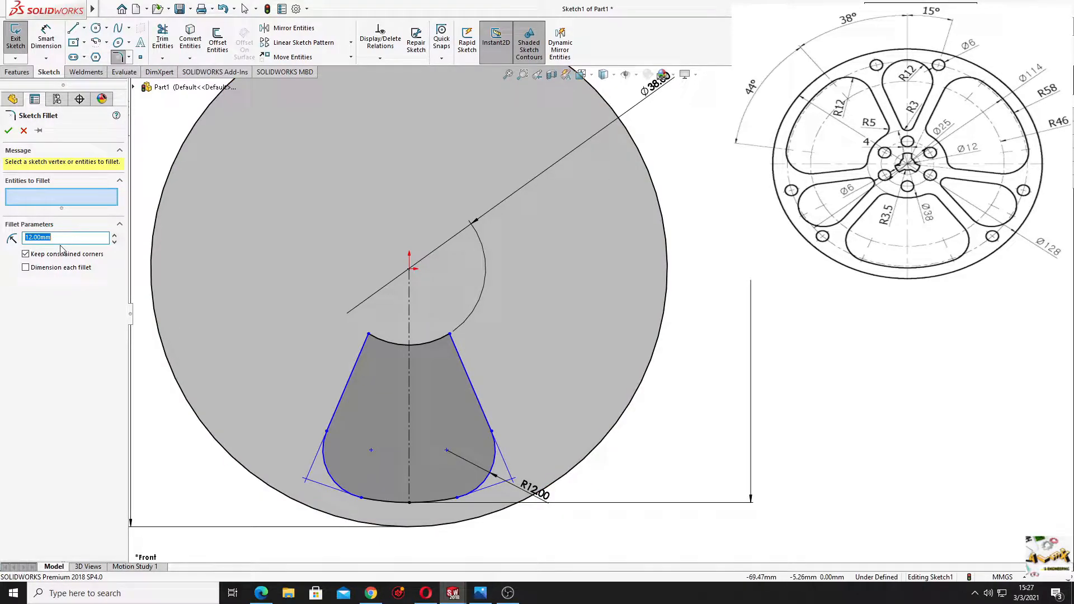
pyautogui.click(368, 334)
pyautogui.click(450, 335)
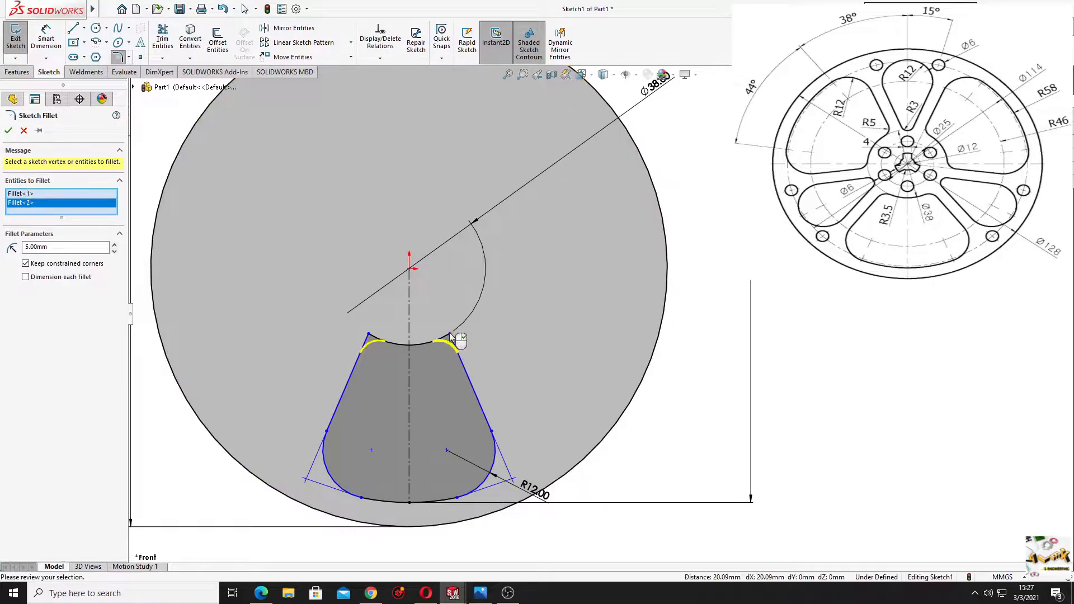
pyautogui.click(9, 131)
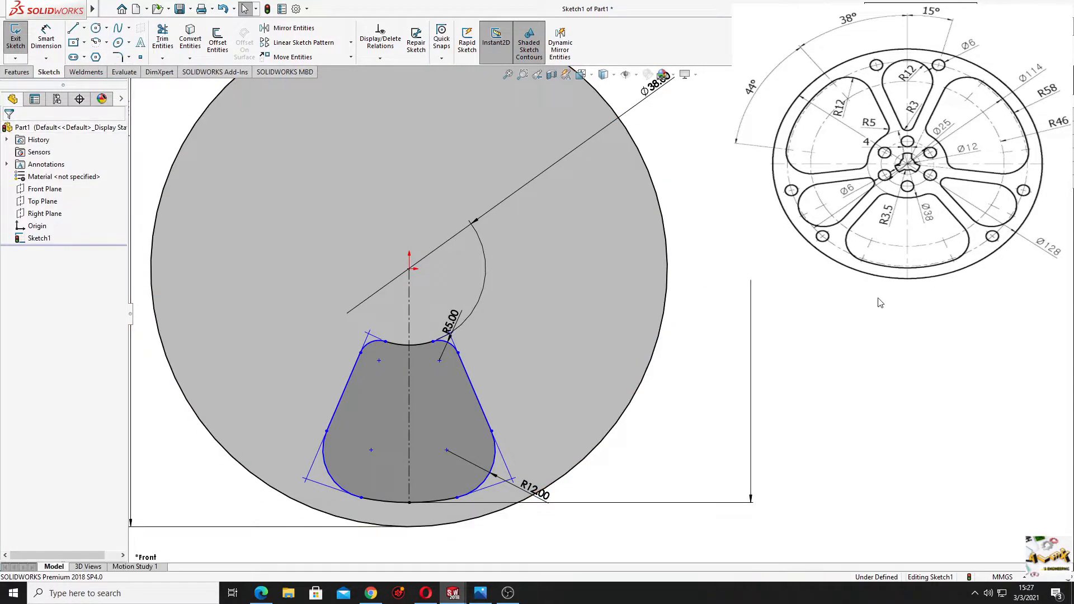
# - Draw a centerline from the origin to the centre of the wedge's left 12 mm fillet
pyautogui.keyDown('ctrl'); pyautogui.moveTo(479, 273); pyautogui.dragTo(481, 273, button='middle'); pyautogui.keyUp('ctrl')
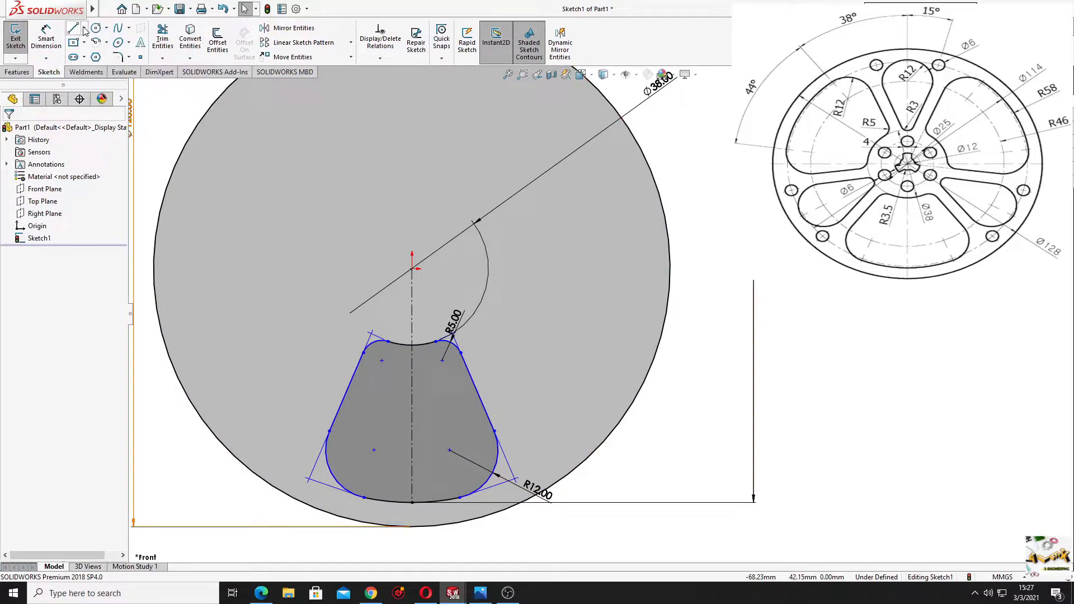
pyautogui.click(84, 29)
pyautogui.click(100, 56)
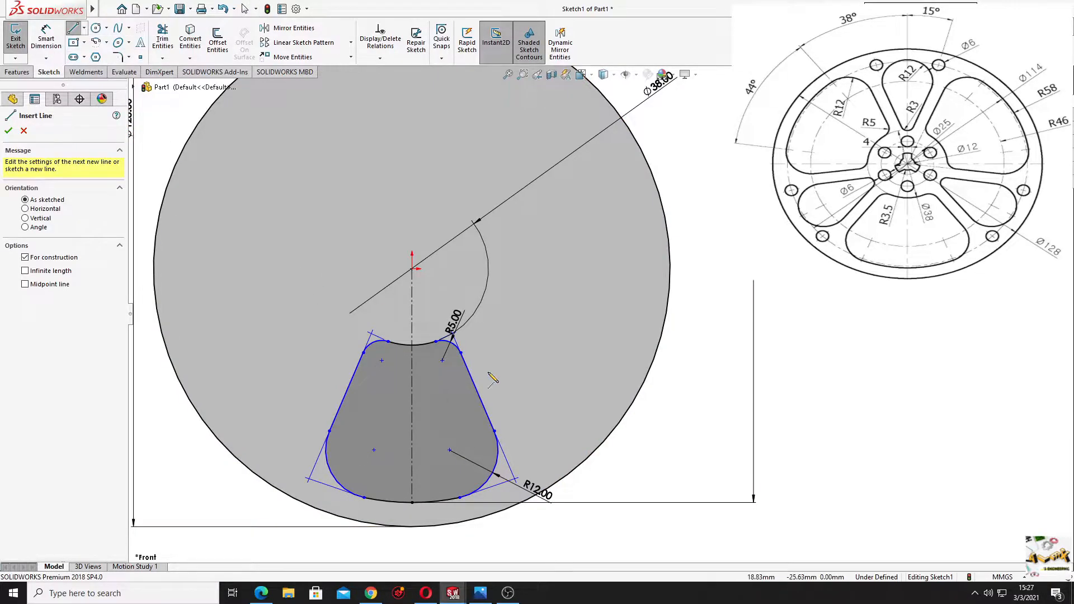
pyautogui.click(412, 269)
pyautogui.click(374, 450)
pyautogui.press('Escape')
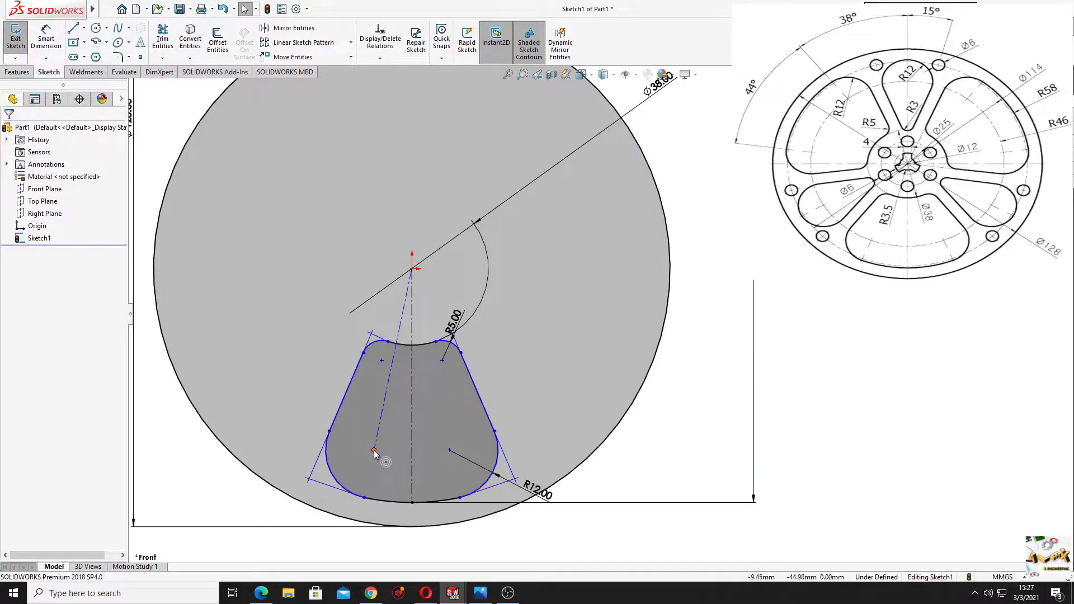
# - Dimension the angle between the slanted centerline and the vertical centerline as 22 degrees
pyautogui.click(47, 40)
pyautogui.click(384, 409)
pyautogui.click(411, 415)
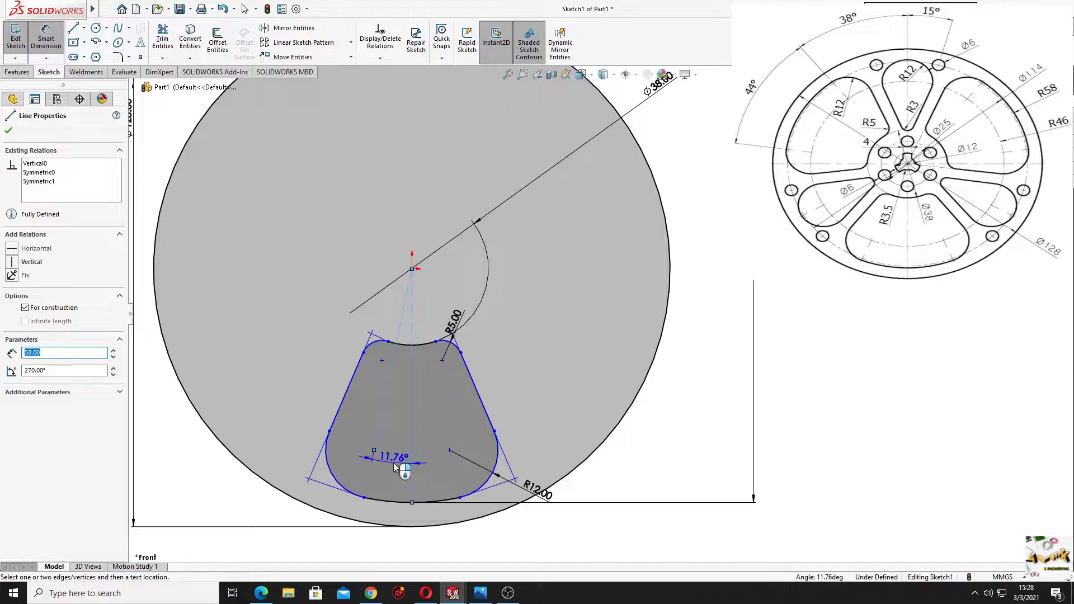
pyautogui.click(394, 462)
pyautogui.write('22')
pyautogui.press('Return')
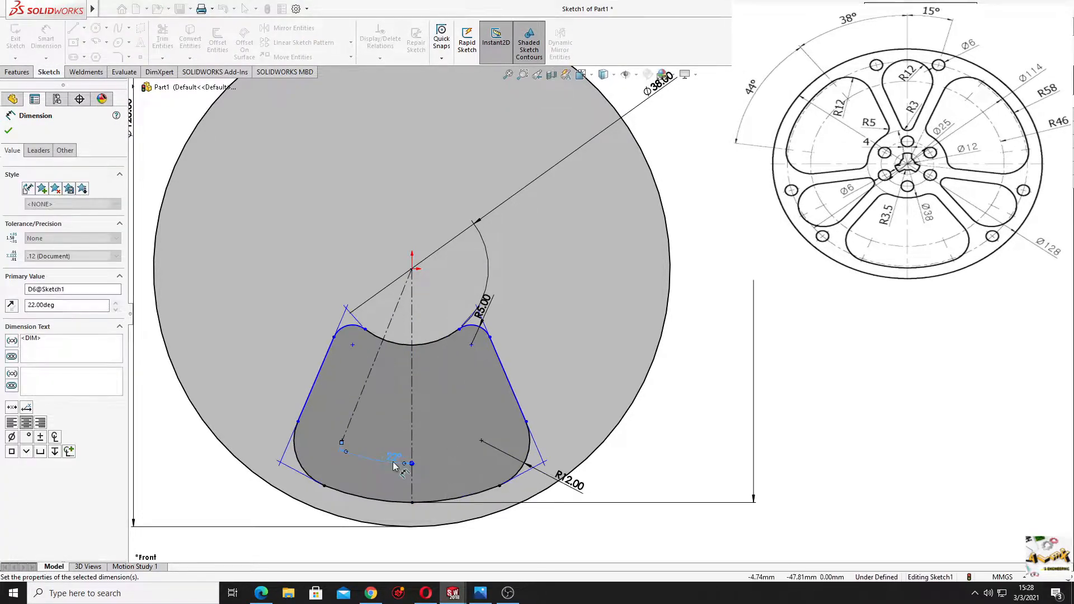
pyautogui.rightClick(721, 330)
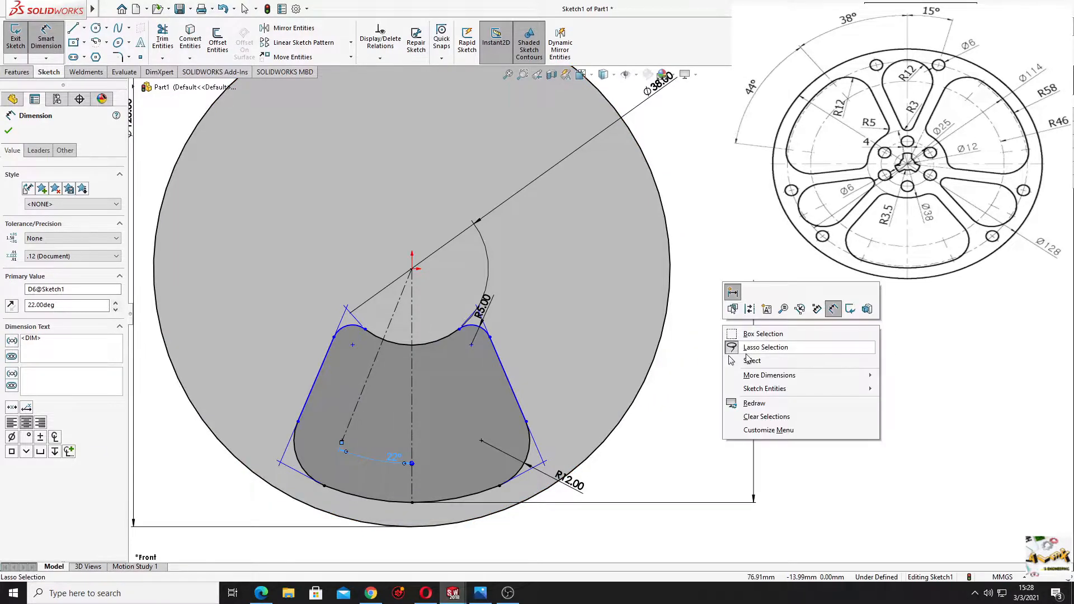
pyautogui.click(744, 359)
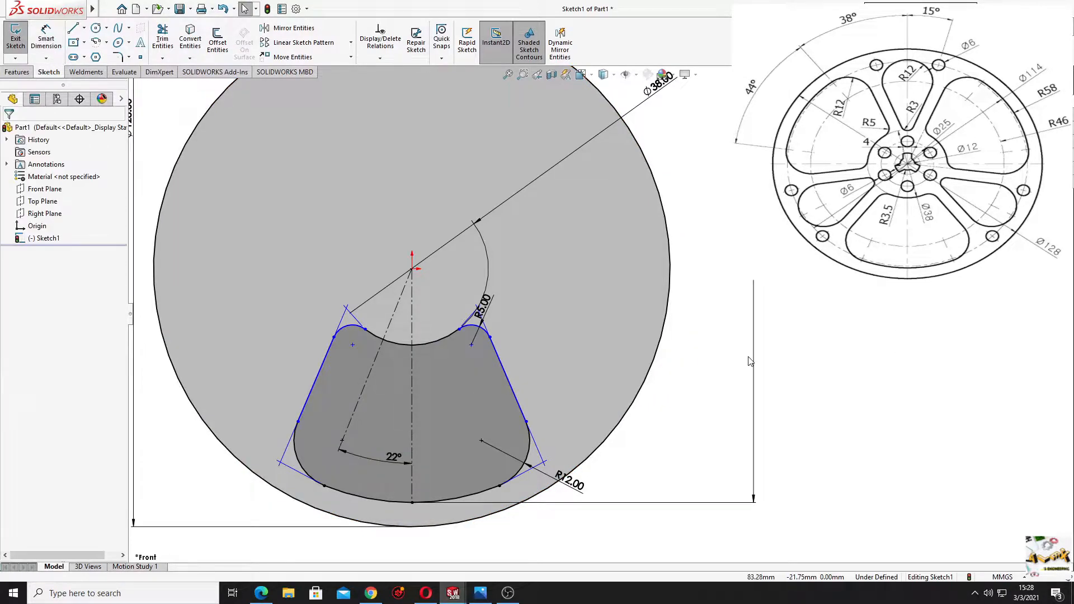
# - Make the centre of the left 5 mm fillet coincident with the slanted centerline
pyautogui.click(352, 345)
pyautogui.keyDown('ctrl'); pyautogui.click(376, 359); pyautogui.keyUp('ctrl')
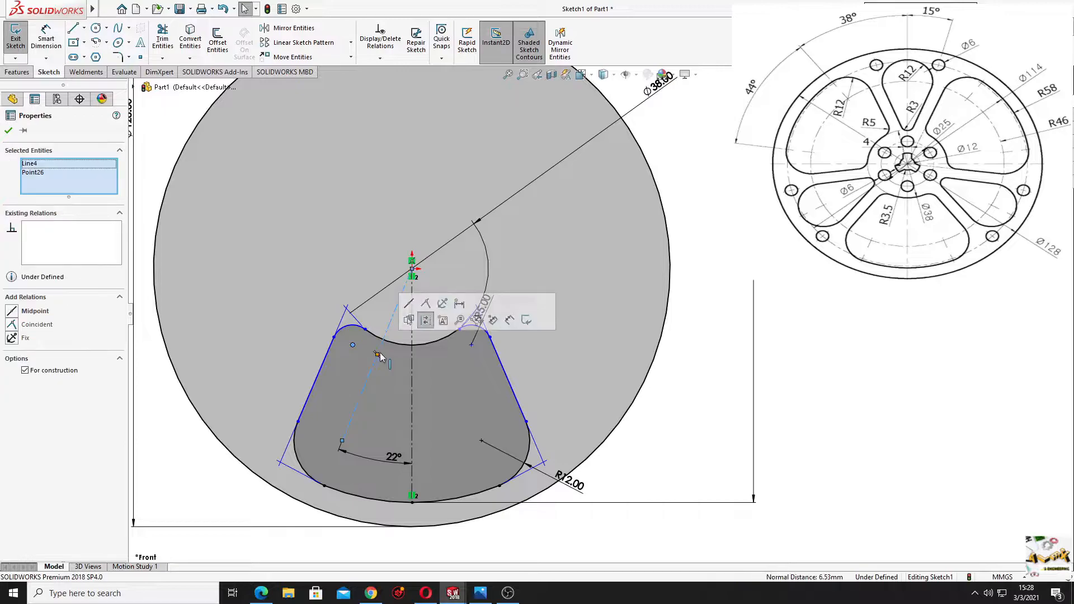
pyautogui.click(426, 305)
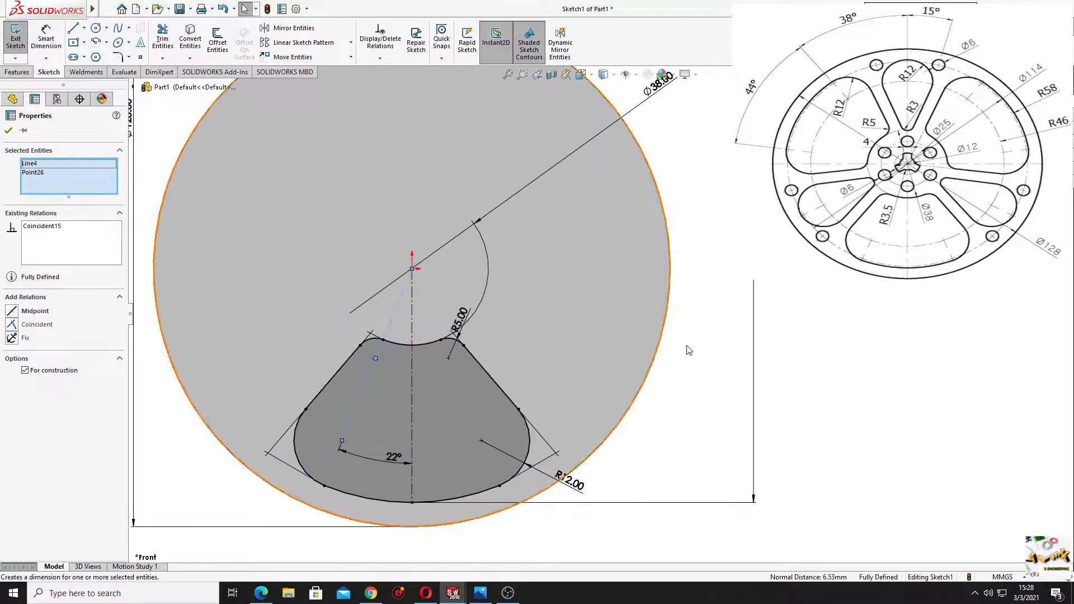
pyautogui.click(791, 336)
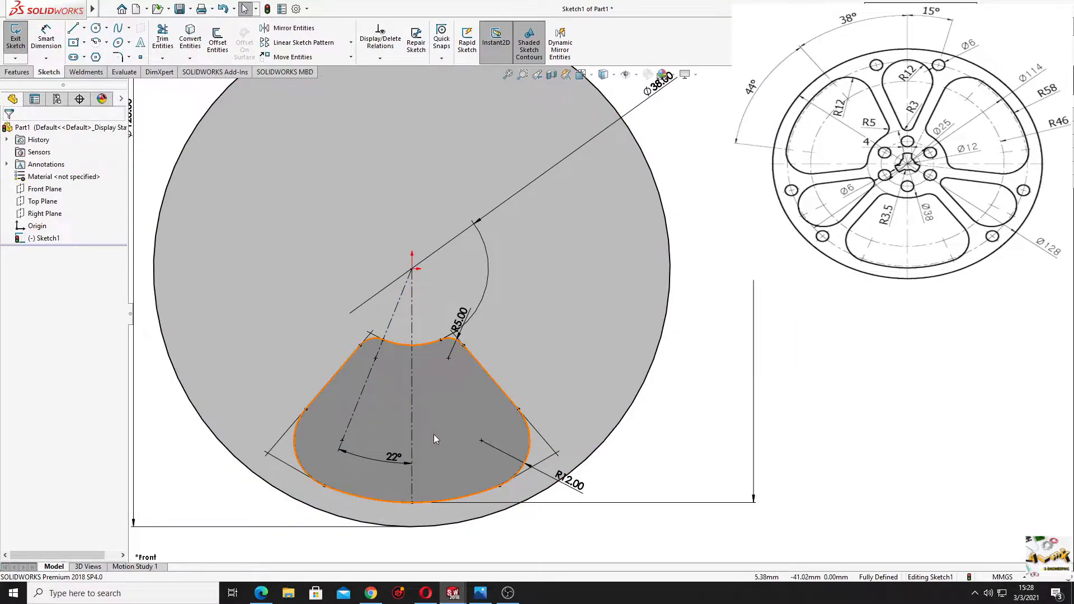
# - Circular-pattern the complete wedge profile around the origin with 3 equally spaced instances over 360 degrees
pyautogui.press('f')
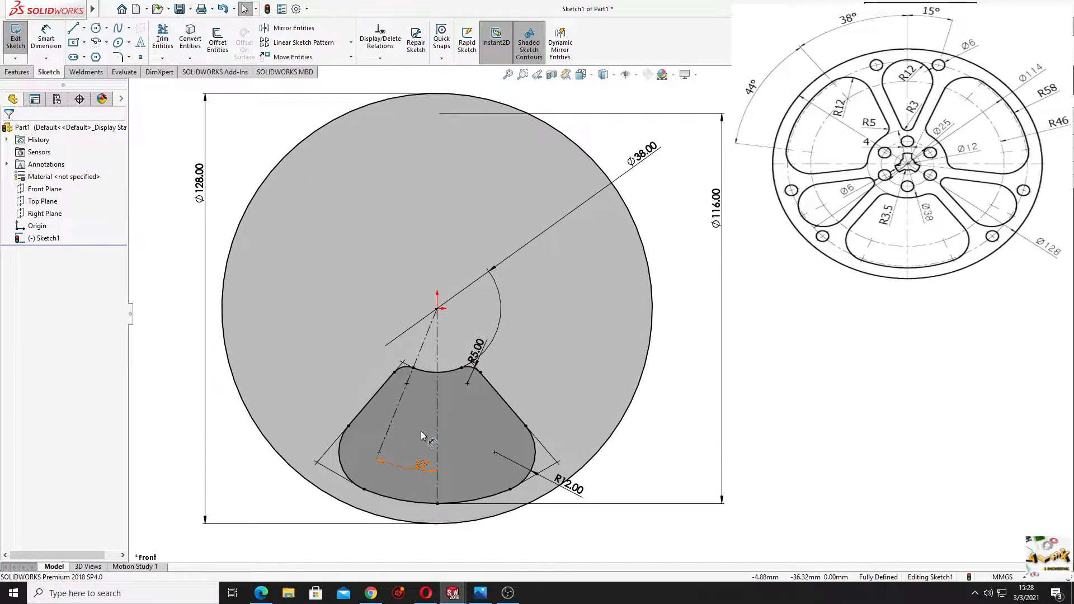
pyautogui.click(351, 42)
pyautogui.click(311, 70)
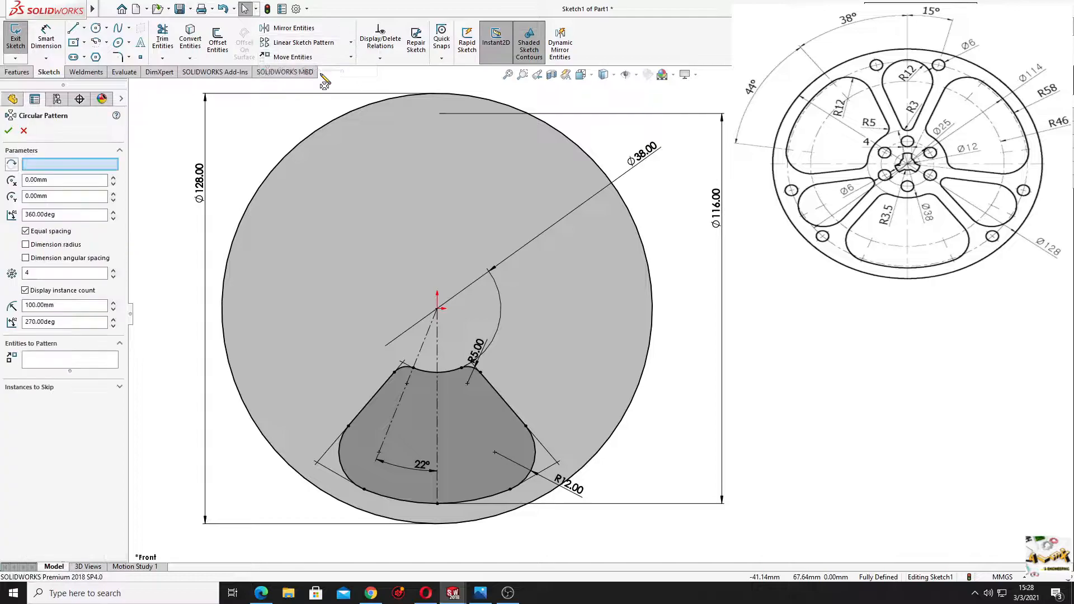
pyautogui.click(424, 431)
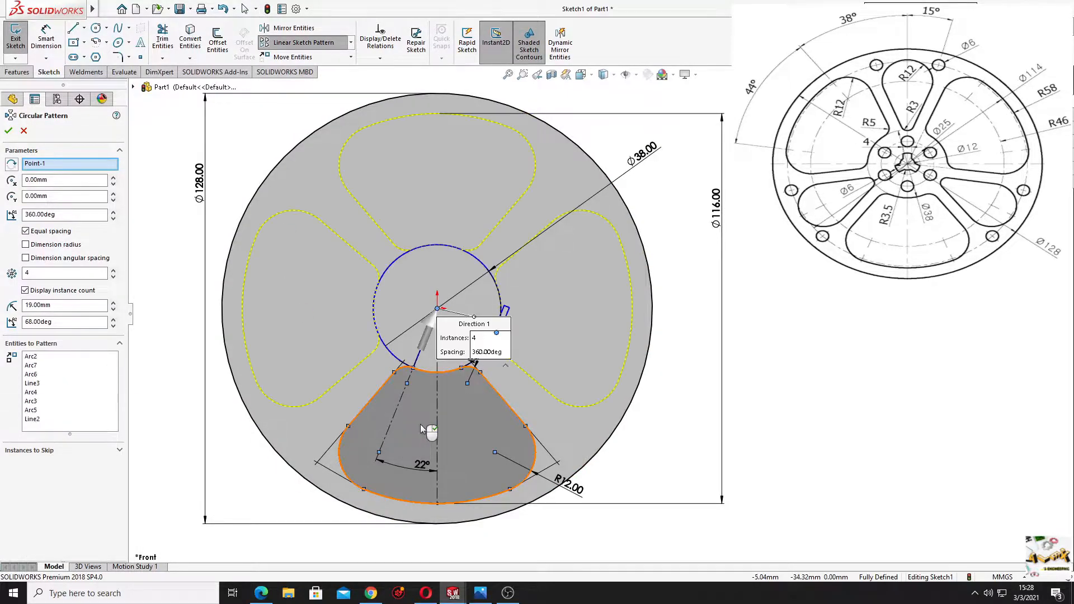
pyautogui.click(54, 275)
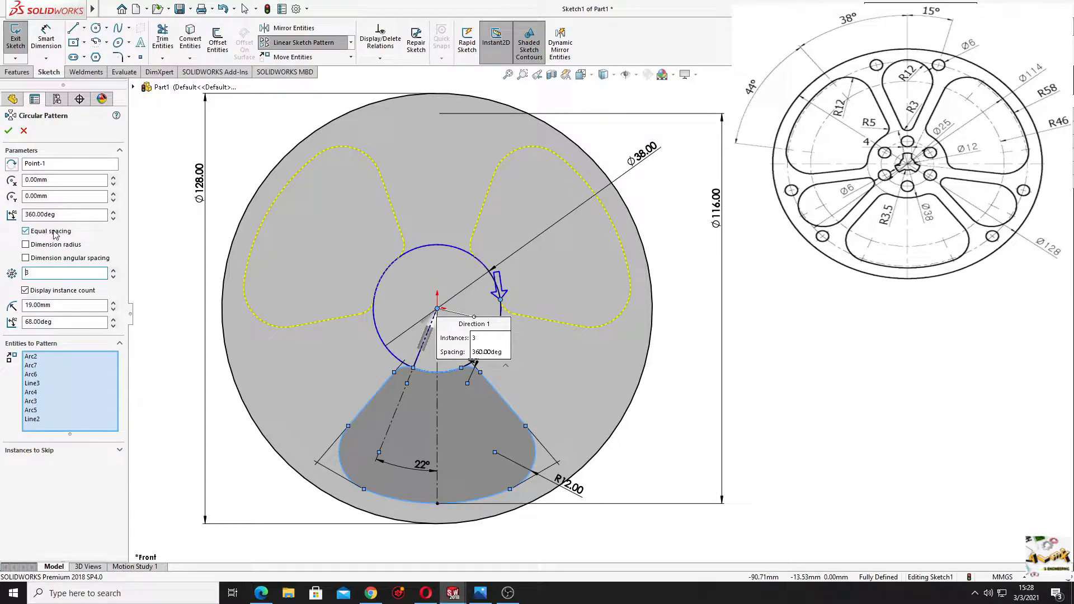
pyautogui.click(9, 132)
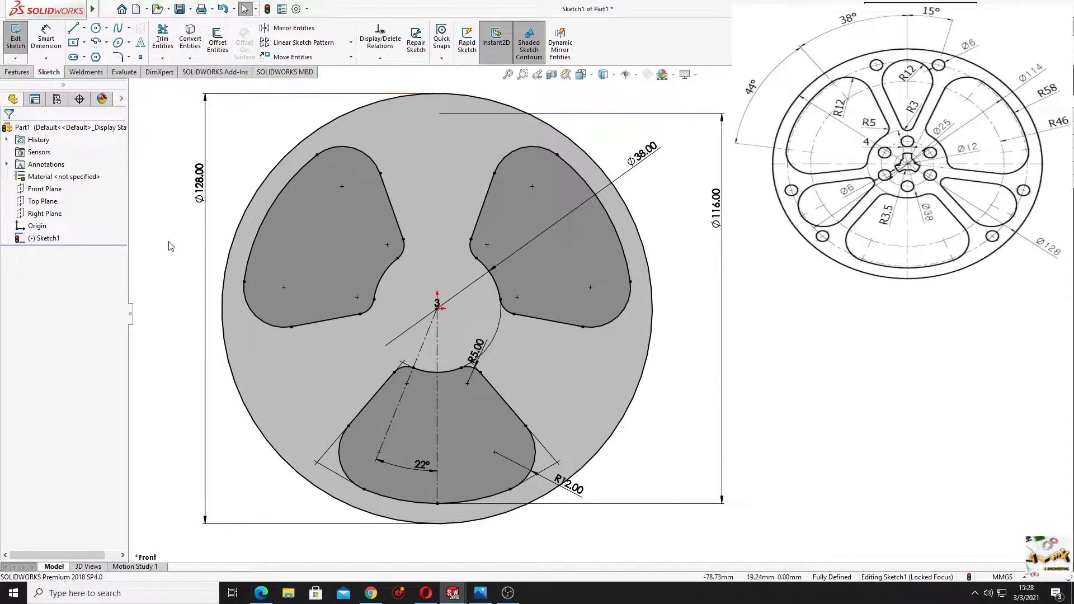
# - Check the reference drawing and sketch a circle centred on the origin with a radius of about 48.6 mm
pyautogui.hotkey('alt', 'Tab')
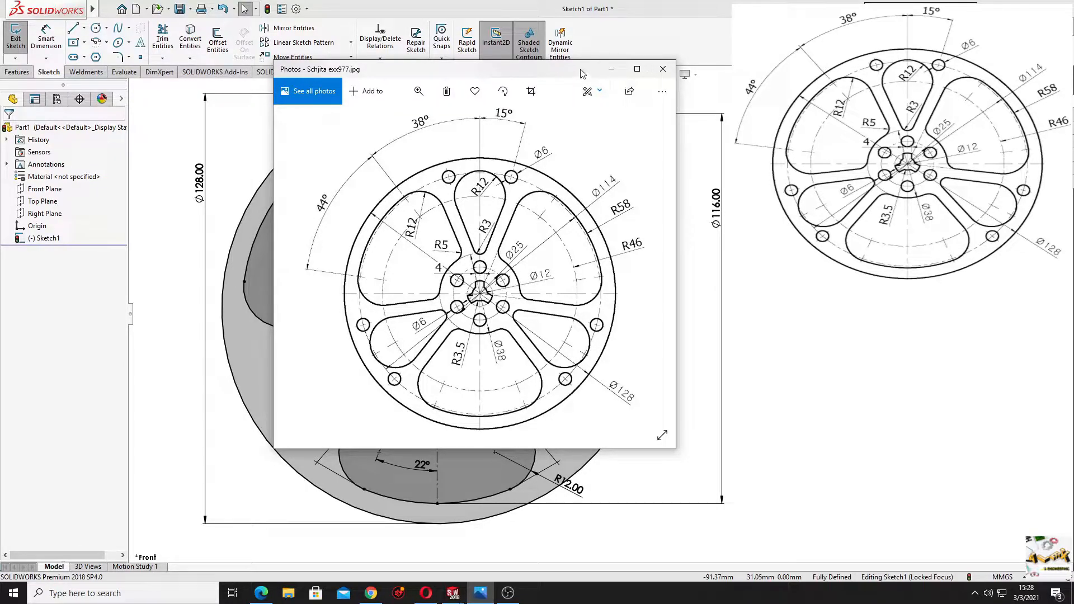
pyautogui.hotkey('alt', 'Tab')
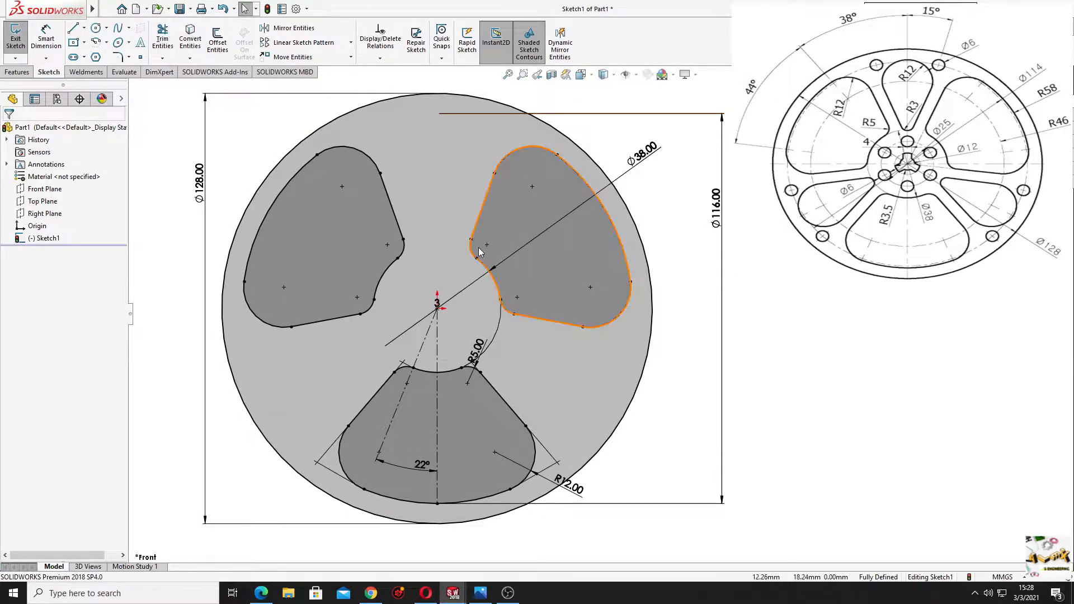
pyautogui.click(96, 28)
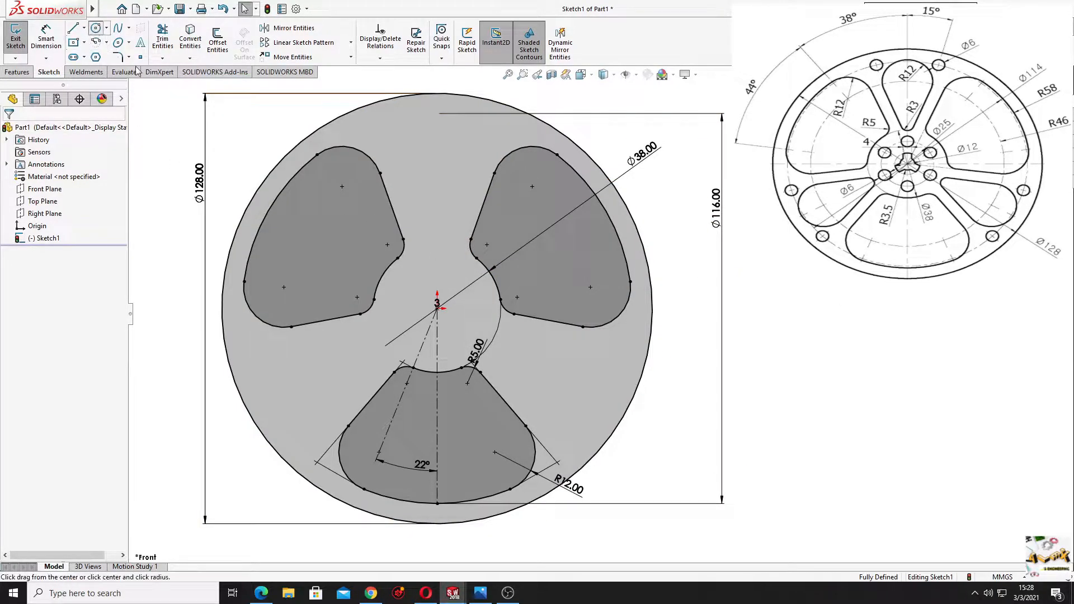
pyautogui.click(437, 306)
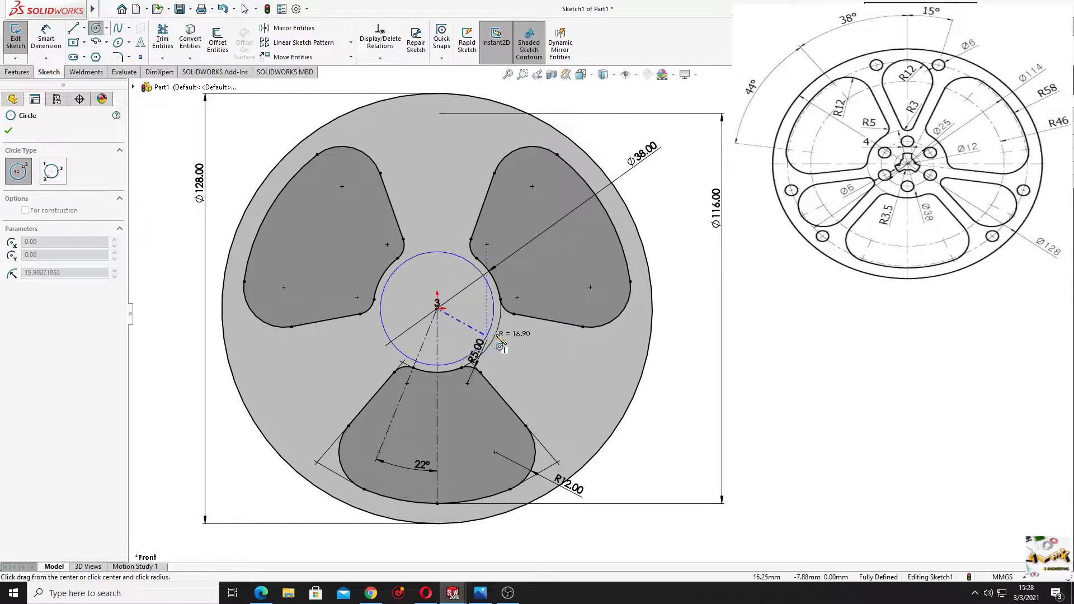
pyautogui.click(429, 148)
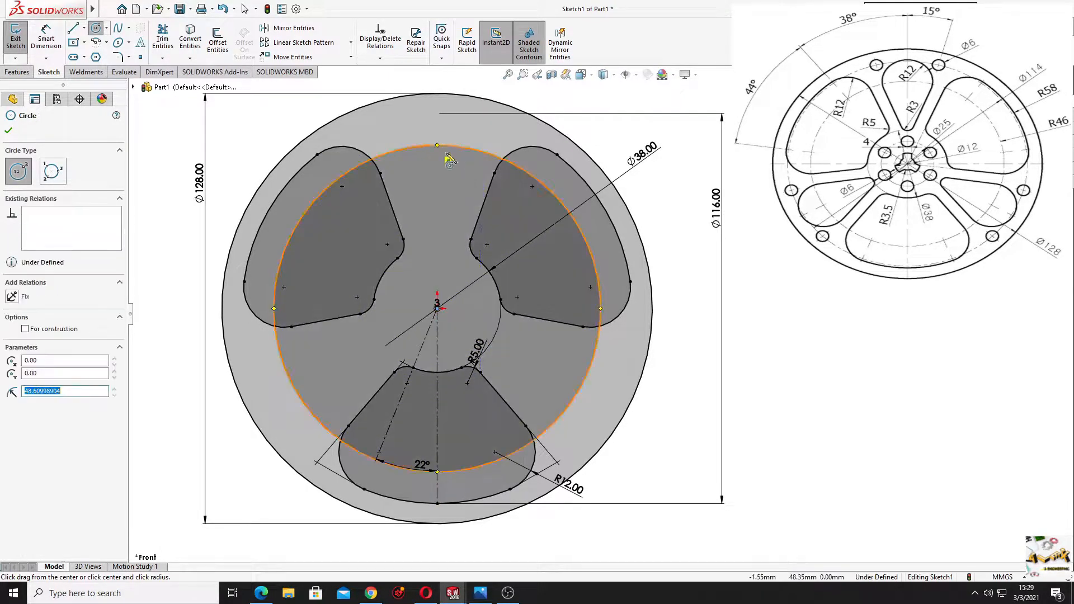
# - Make the new origin-centred circle construction geometry and coincident with the upper centre point of the left window's 12 mm fillet
pyautogui.press('Escape')
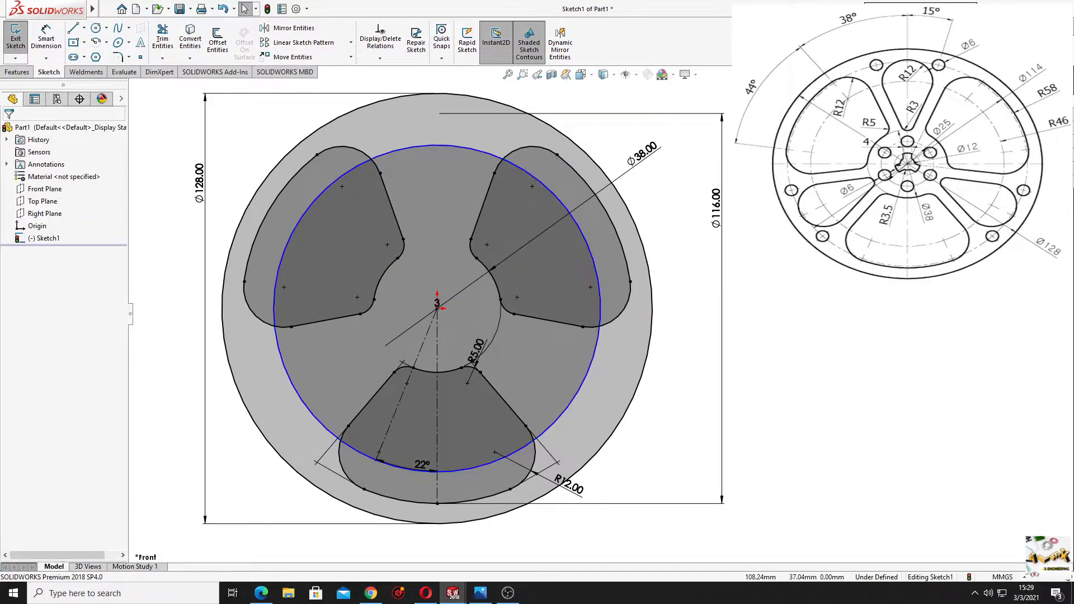
pyautogui.click(441, 147)
pyautogui.click(491, 114)
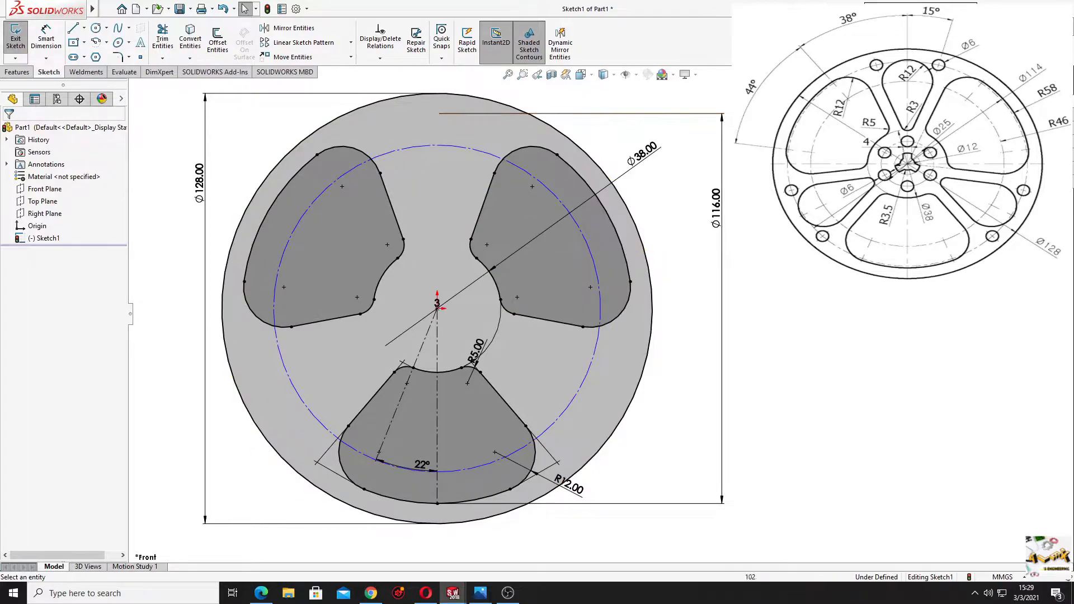
pyautogui.click(327, 189)
pyautogui.keyDown('ctrl'); pyautogui.click(341, 186); pyautogui.keyUp('ctrl')
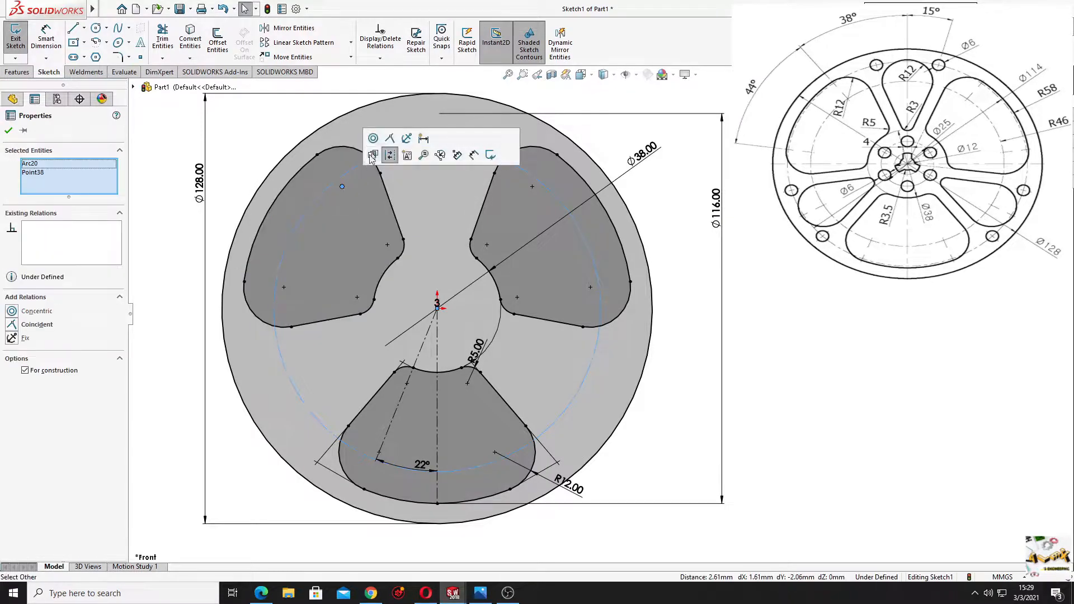
pyautogui.click(390, 139)
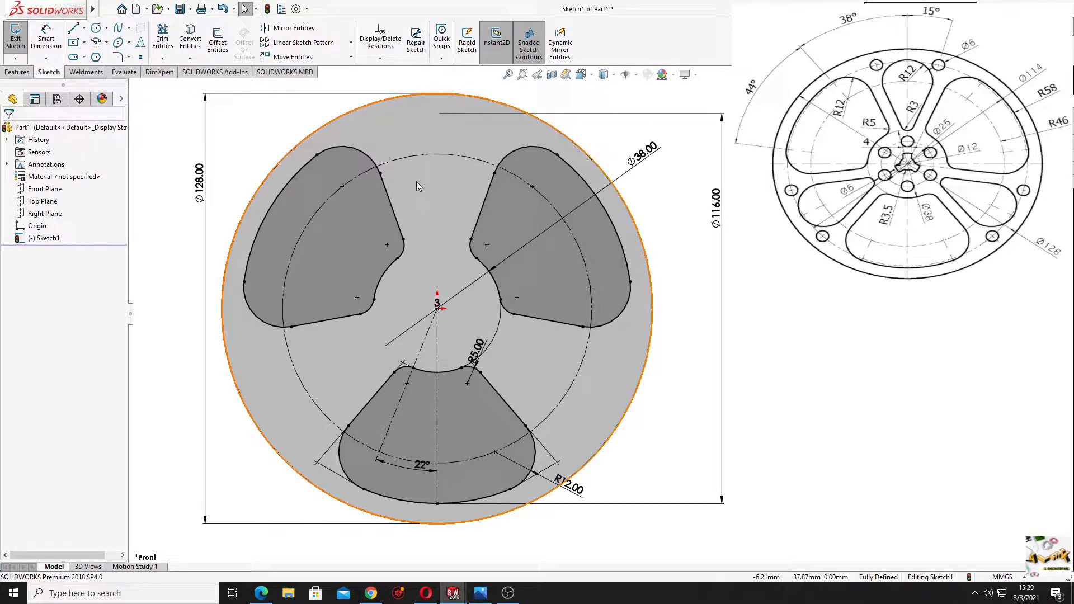
# - Sketch an upper centre-point arc with a radius of about 11.8 mm, centred at the construction circle's top with both ends on that circle
pyautogui.click(96, 43)
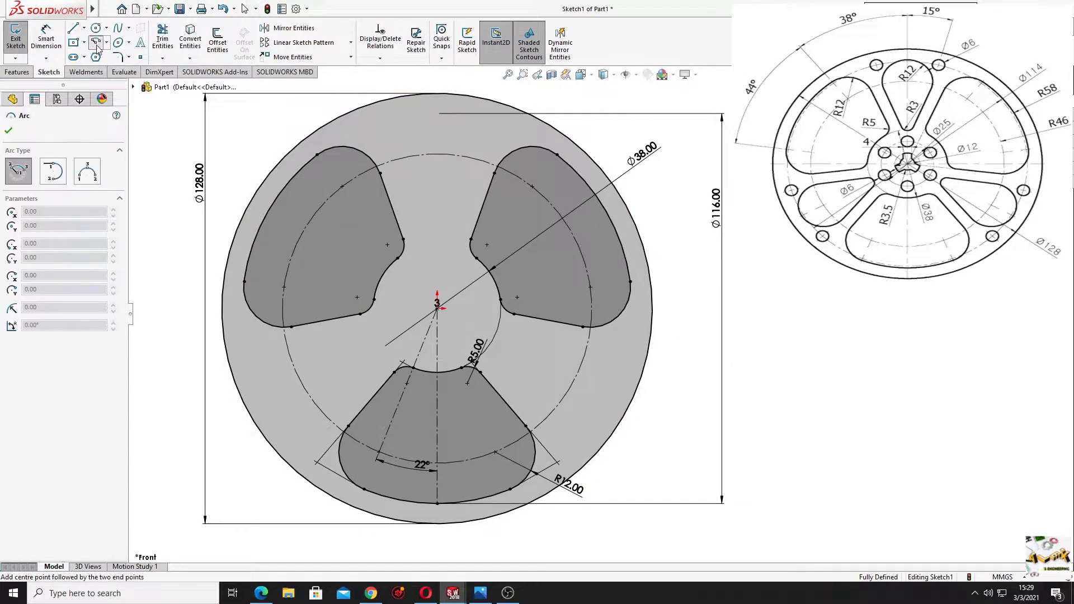
pyautogui.click(437, 155)
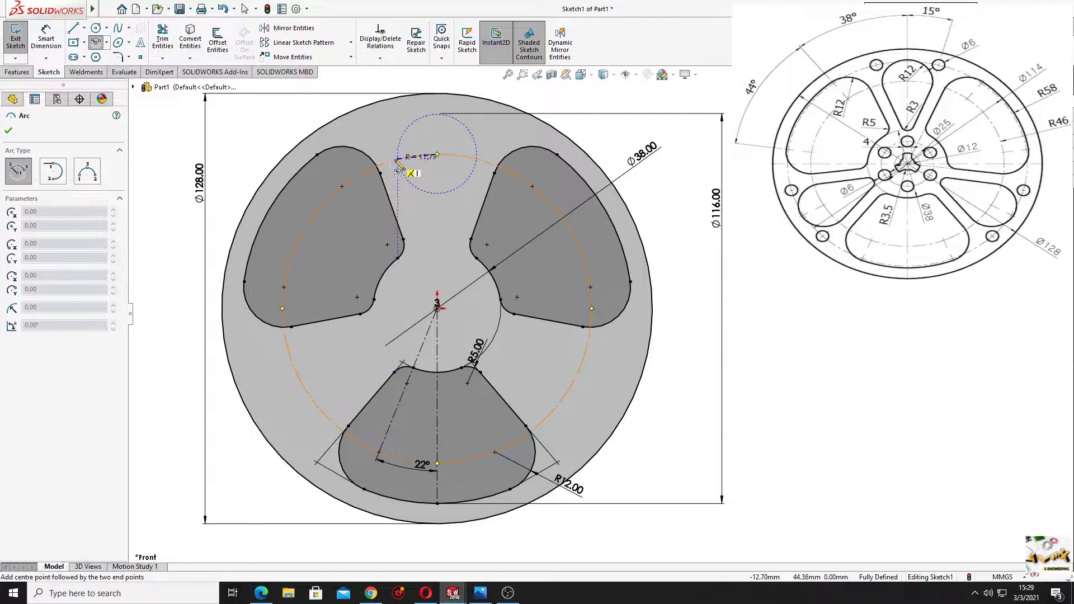
pyautogui.click(397, 159)
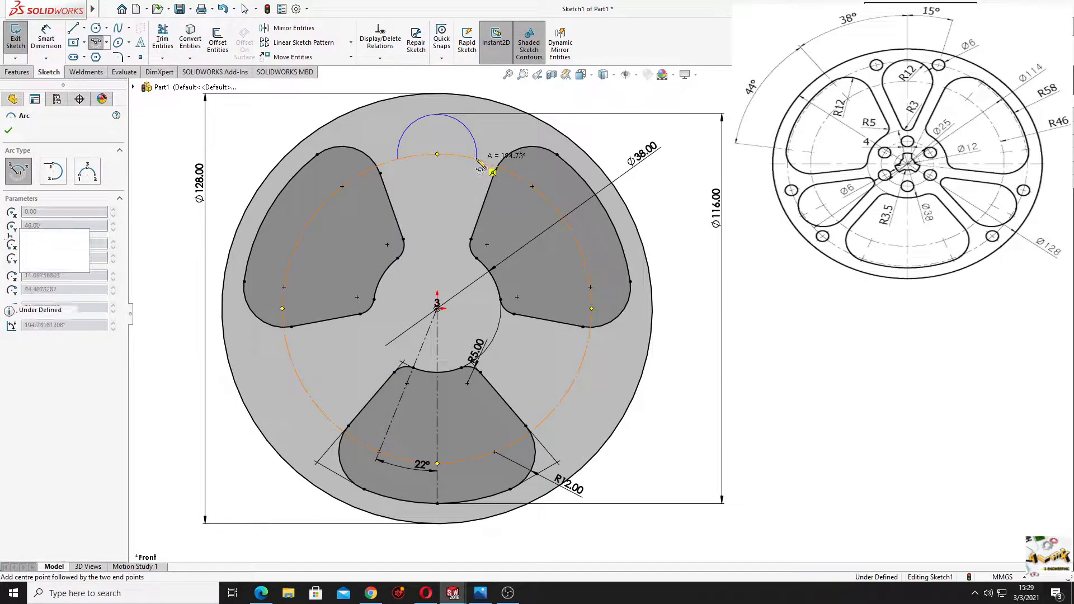
pyautogui.click(477, 159)
pyautogui.press('Escape')
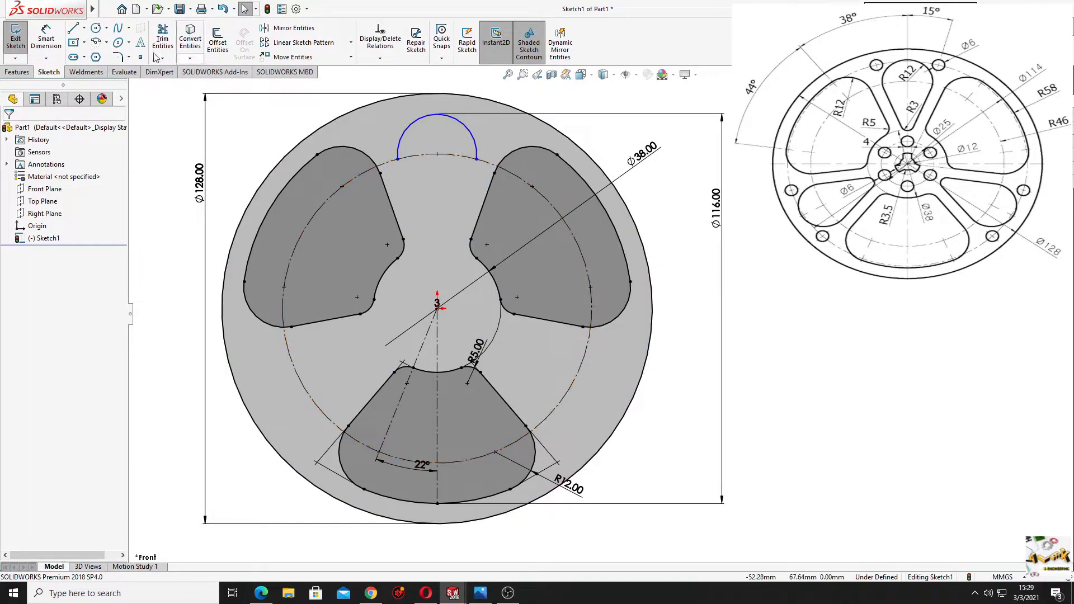
# - Dimension the upper arc's radius as 12 mm
pyautogui.click(45, 38)
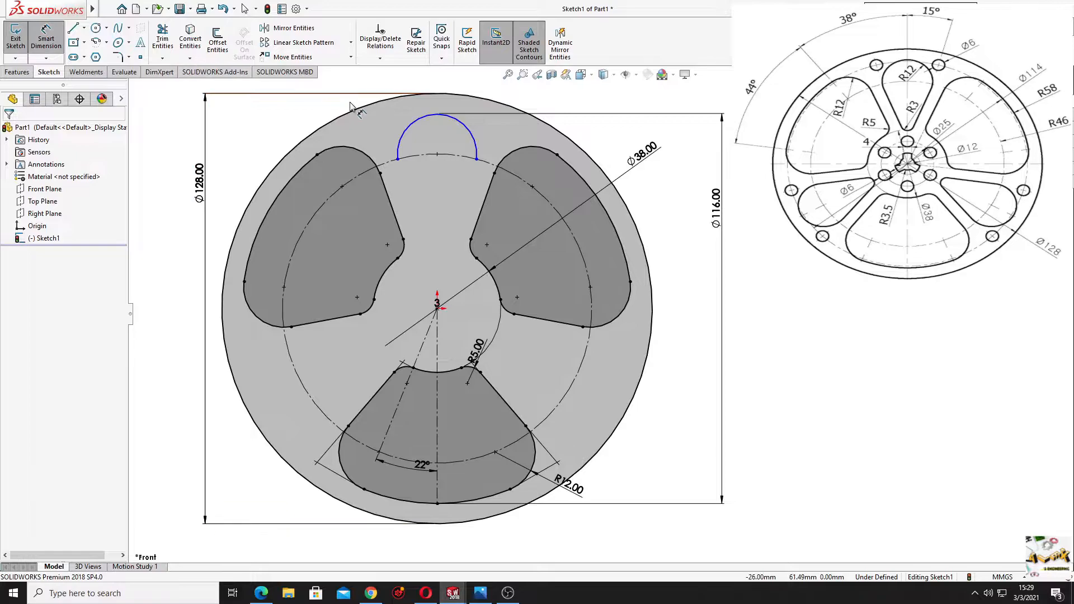
pyautogui.click(457, 128)
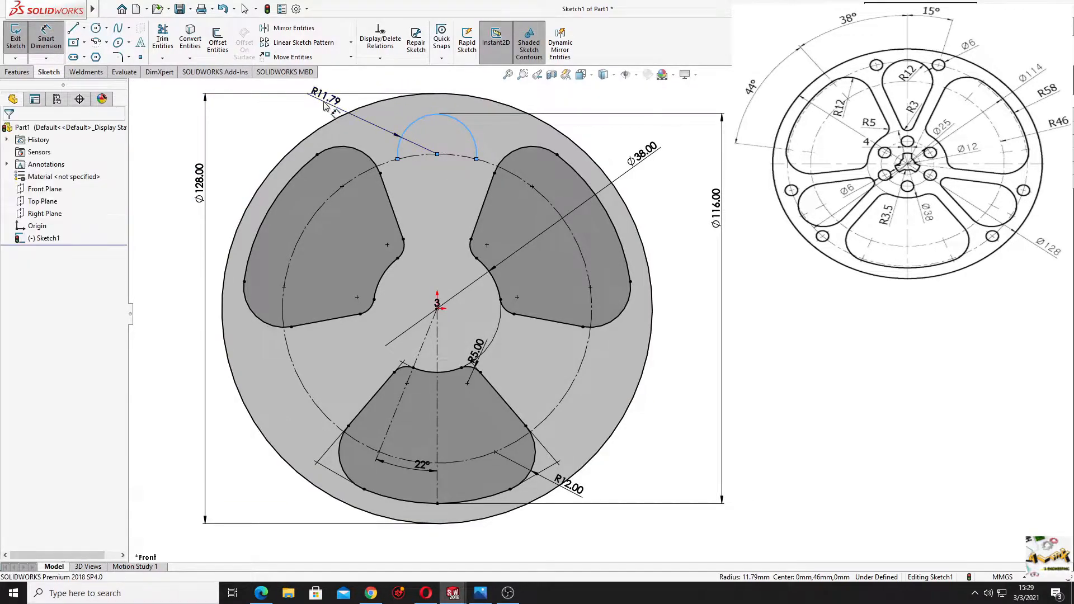
pyautogui.click(325, 106)
pyautogui.write('12')
pyautogui.press('Return')
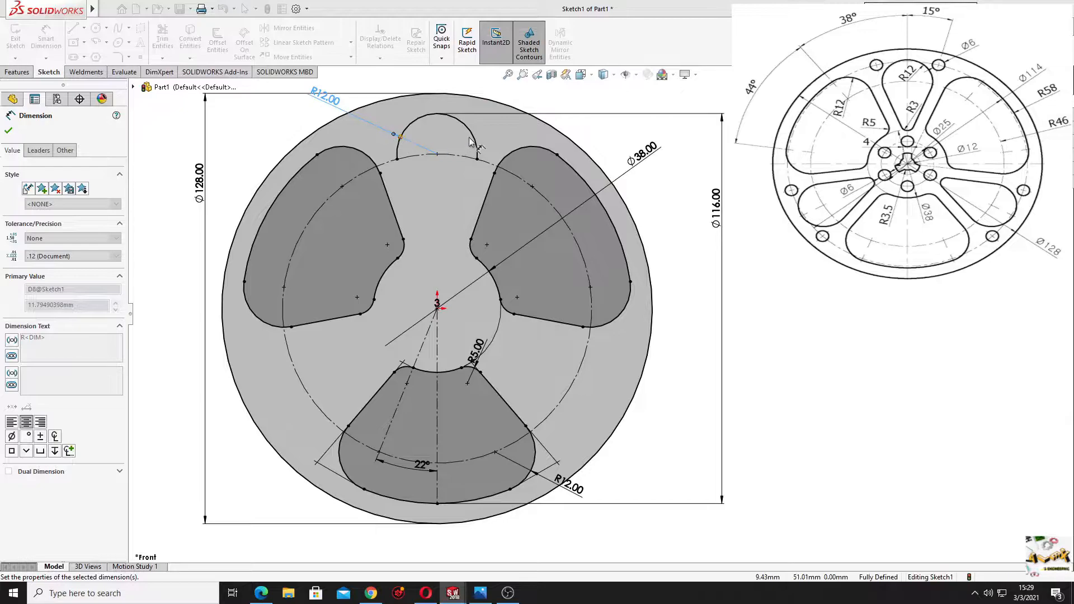
# - Sketch a small downward-bulging centre-point arc with a radius of about 4.15 mm, centred about 17.4 mm directly above the origin
pyautogui.scroll(-2, 474, 221)
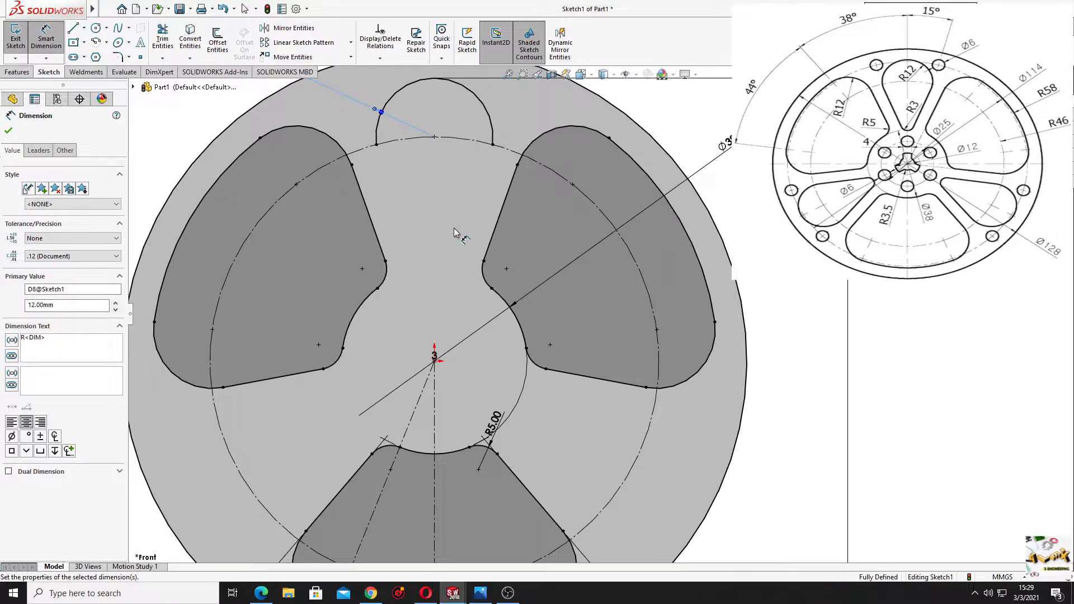
pyautogui.click(97, 43)
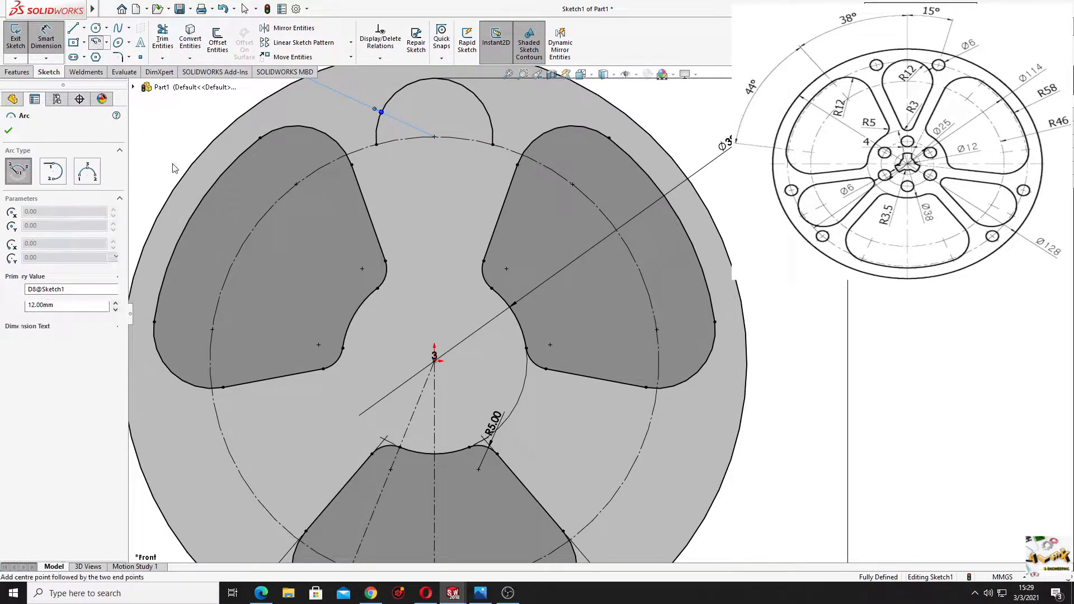
pyautogui.click(435, 276)
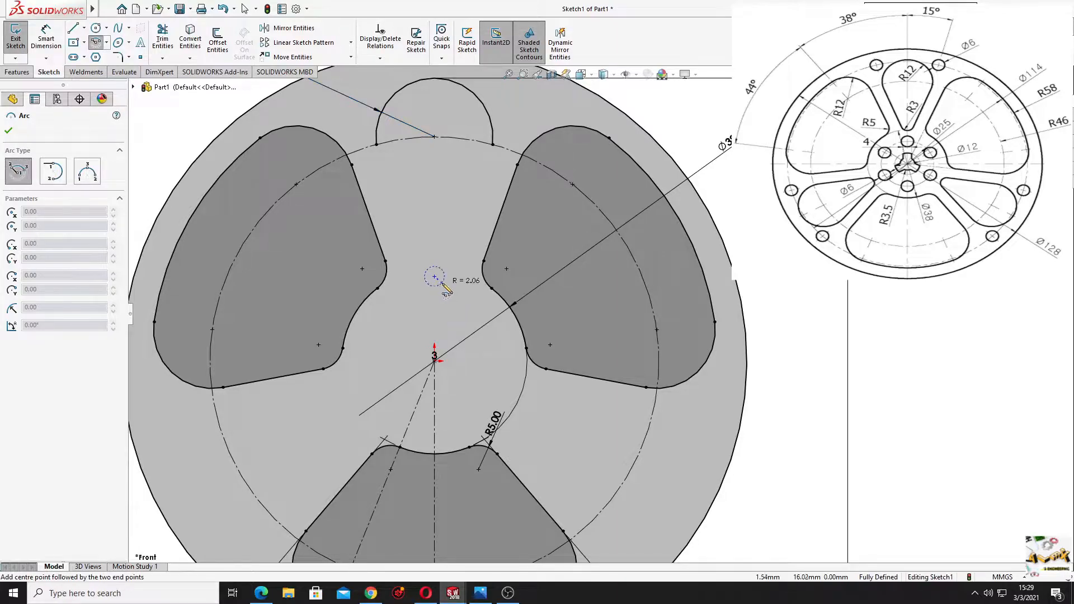
pyautogui.click(454, 283)
pyautogui.click(416, 282)
pyautogui.rightClick(810, 242)
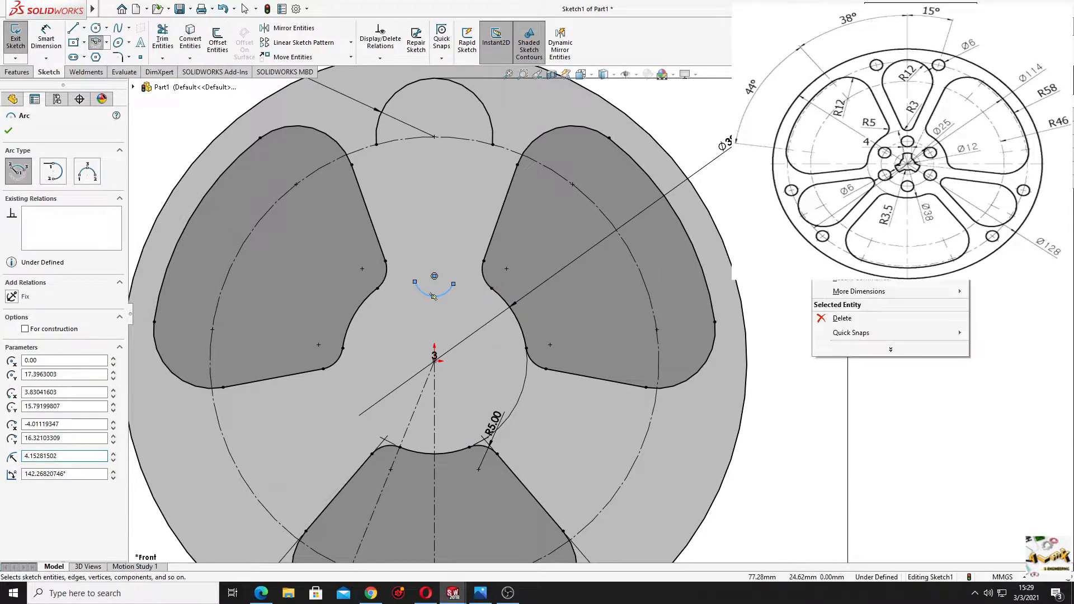
pyautogui.click(824, 249)
# - Add a vertical relation between the small lower arc's centre and the upper 12 mm arc's centre
pyautogui.click(435, 276)
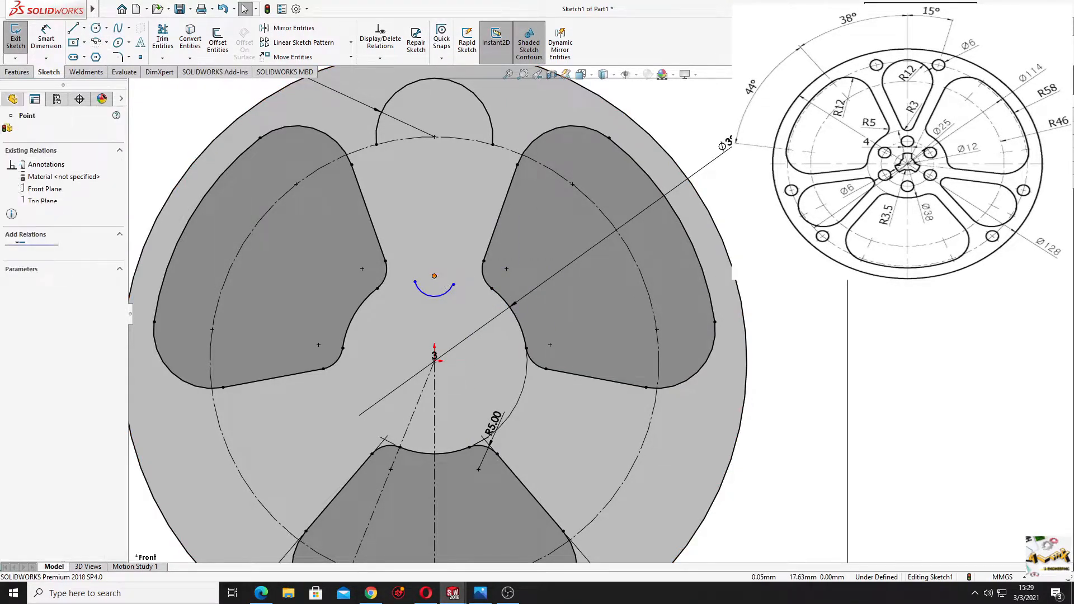
pyautogui.click(434, 357)
pyautogui.keyDown('ctrl'); pyautogui.click(434, 136); pyautogui.keyUp('ctrl')
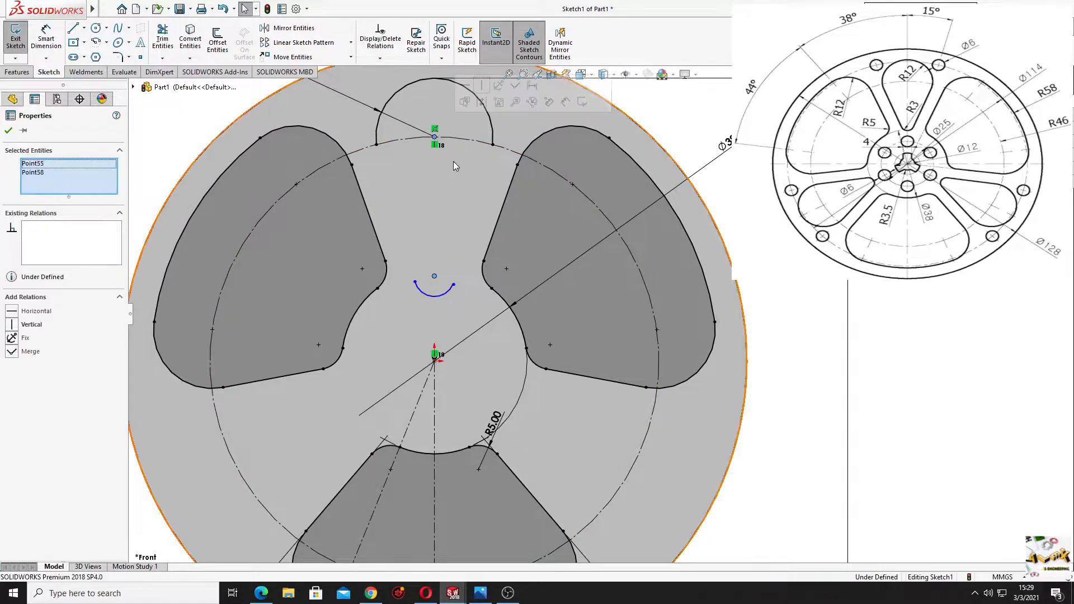
pyautogui.click(484, 89)
pyautogui.press('Escape')
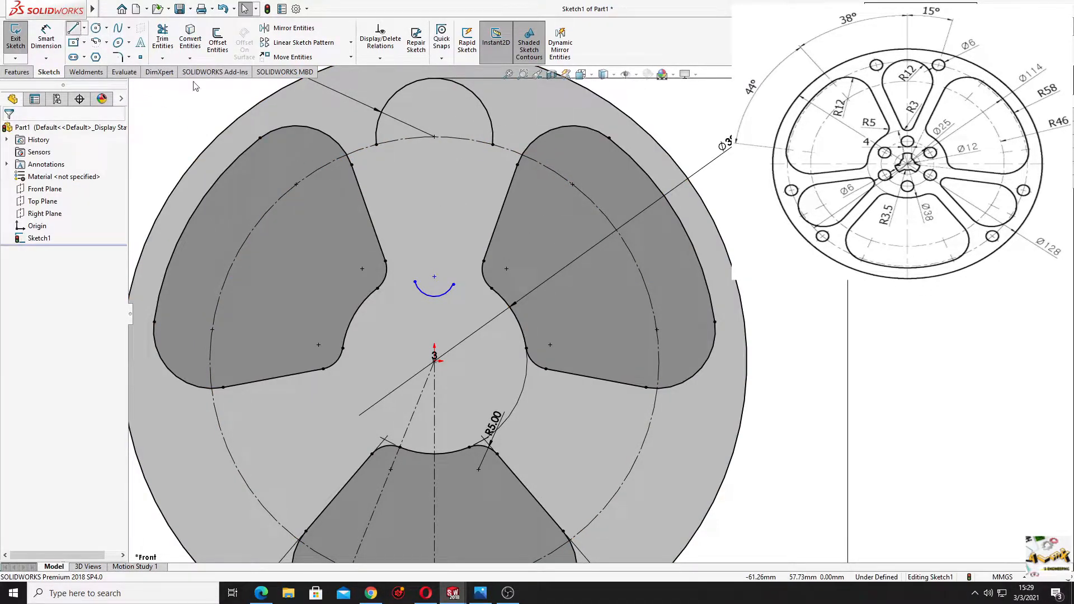
# - Close the narrow window profile with two slanted lines joining the ends of the upper and lower arcs
pyautogui.press('l')
pyautogui.moveTo(376, 145); pyautogui.dragTo(415, 281)
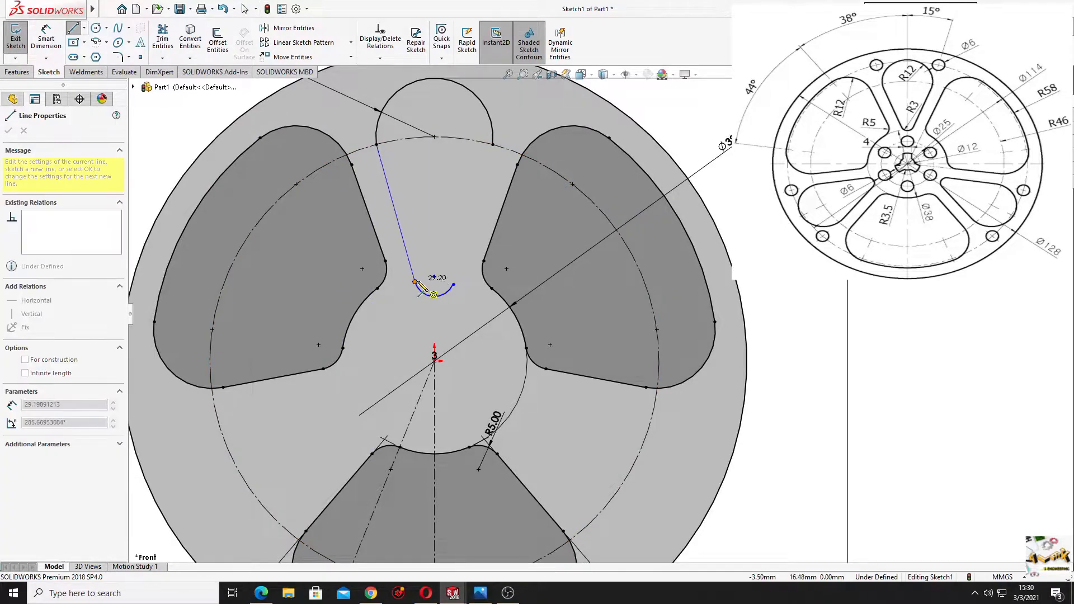
pyautogui.click(453, 286)
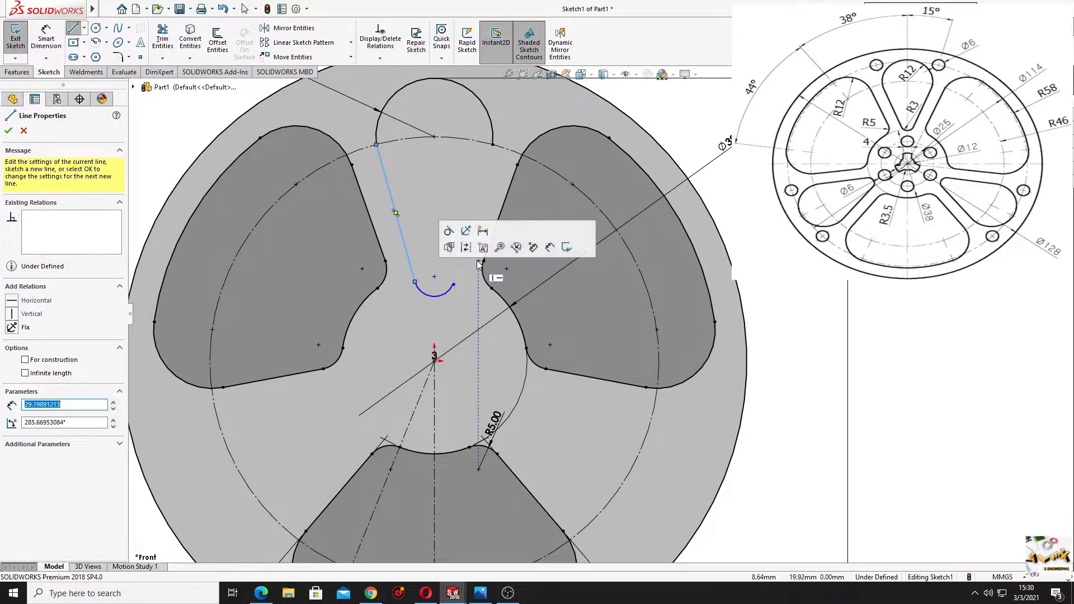
pyautogui.click(492, 145)
pyautogui.click(453, 286)
pyautogui.rightClick(444, 209)
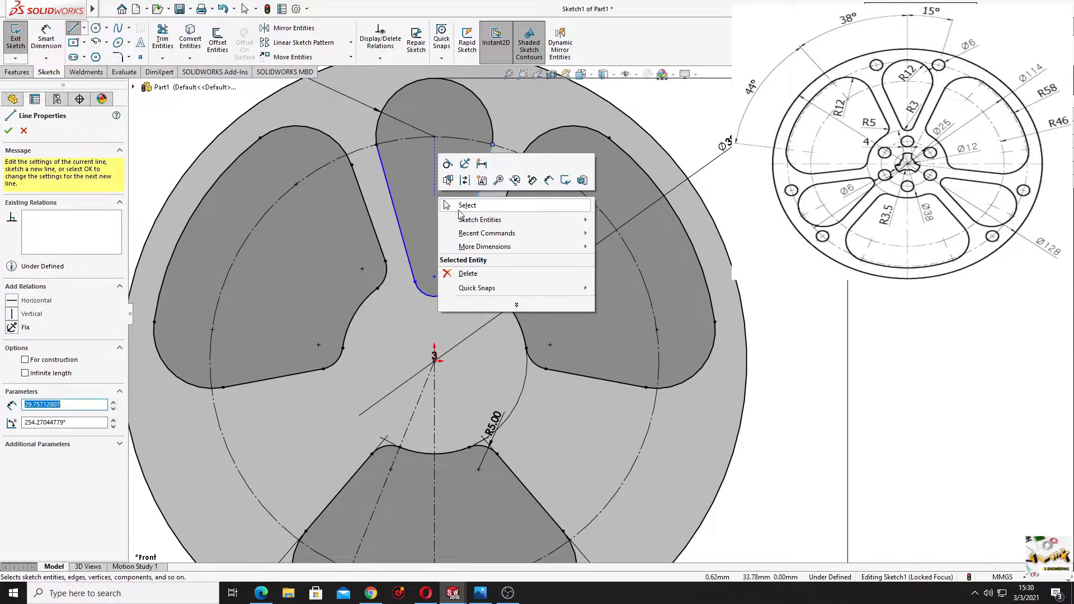
pyautogui.click(460, 215)
# - Align the two endpoints of the small lower arc horizontally with each other
pyautogui.click(453, 284)
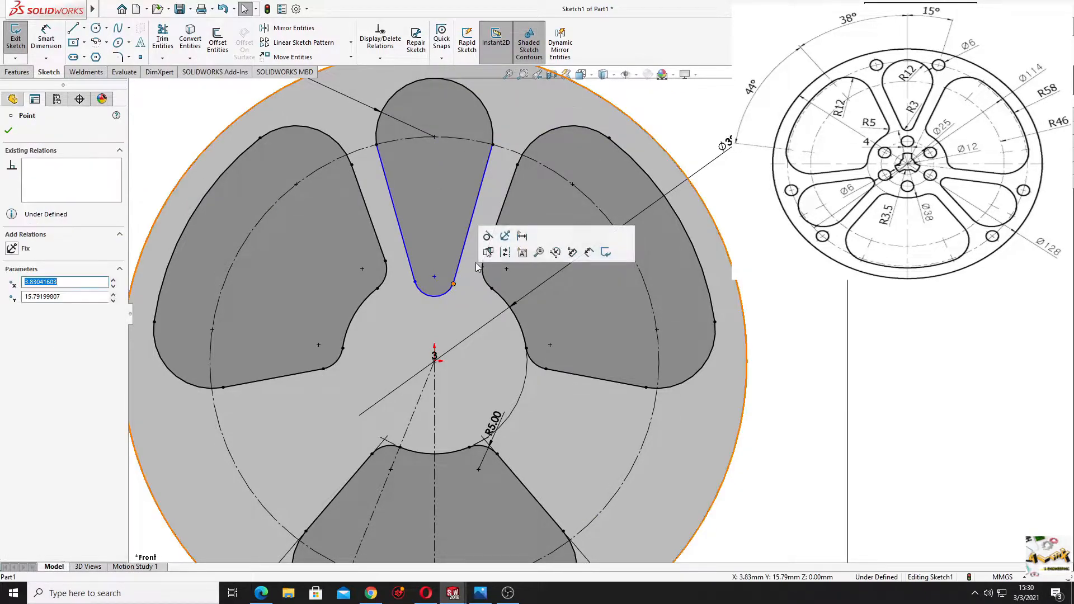
pyautogui.click(414, 281)
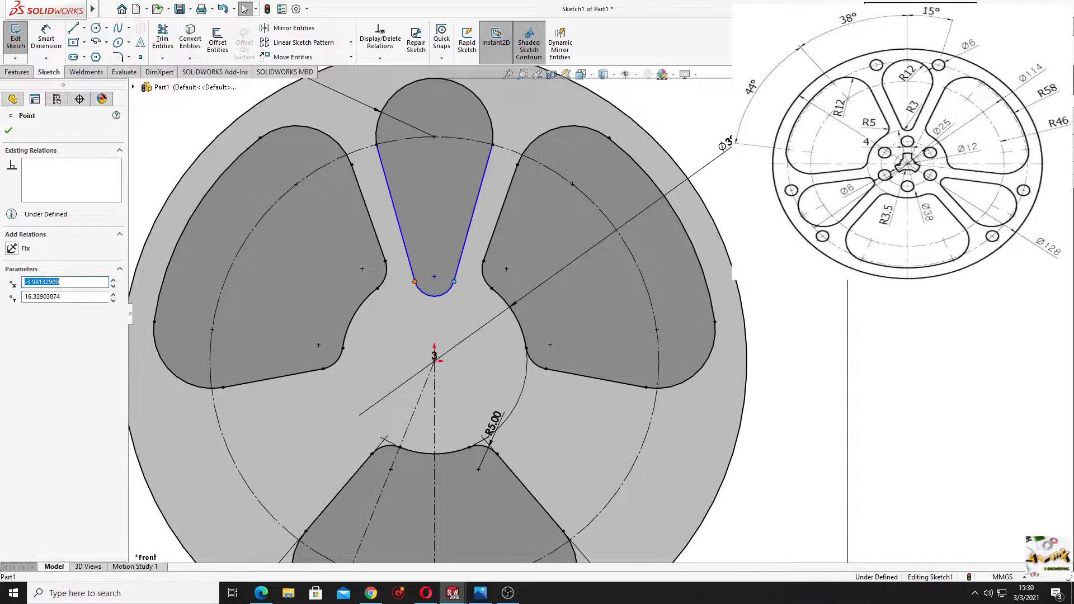
pyautogui.click(906, 303)
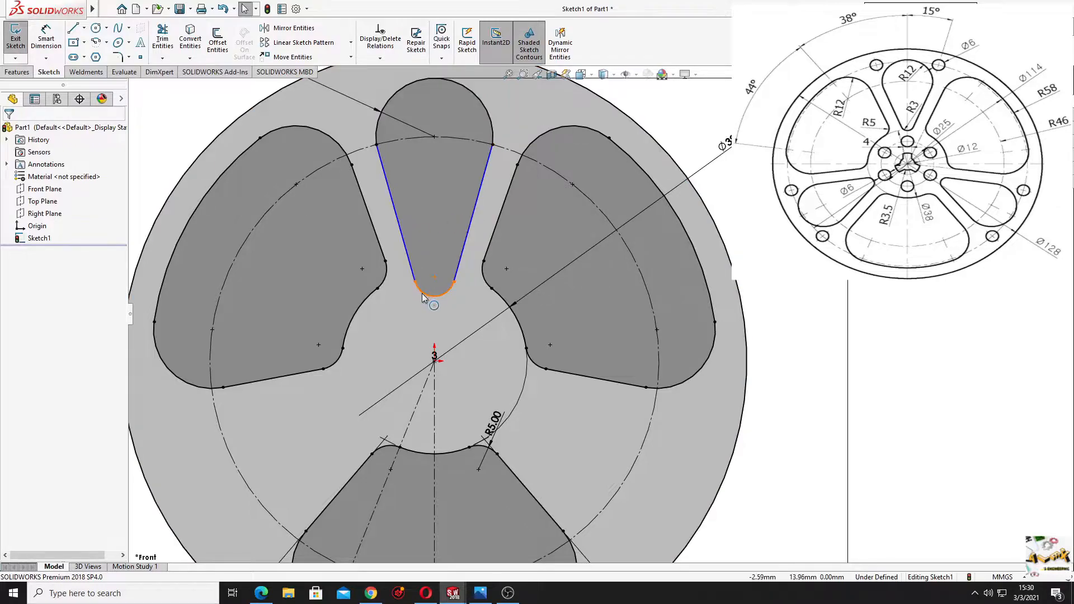
# - Dimension the small lower arc's radius as 3 mm
pyautogui.click(41, 40)
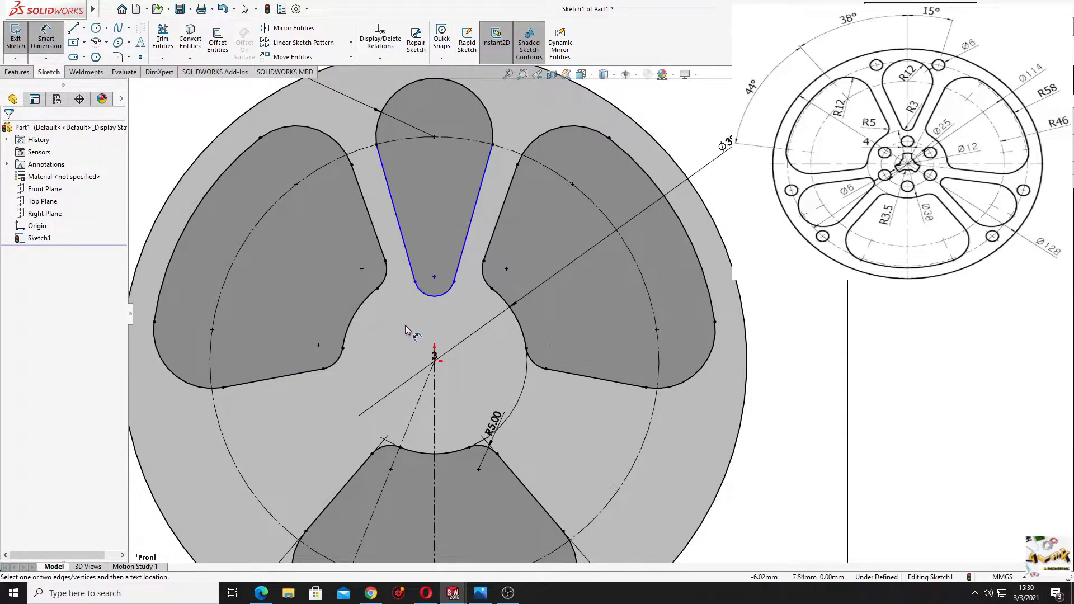
pyautogui.click(432, 295)
pyautogui.click(408, 331)
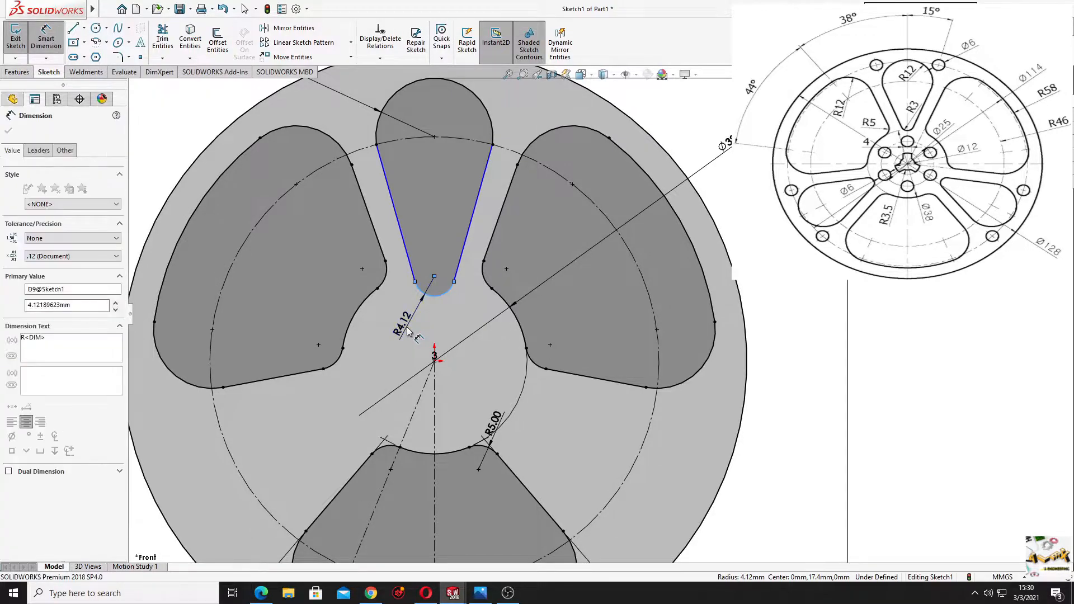
pyautogui.press('Return')
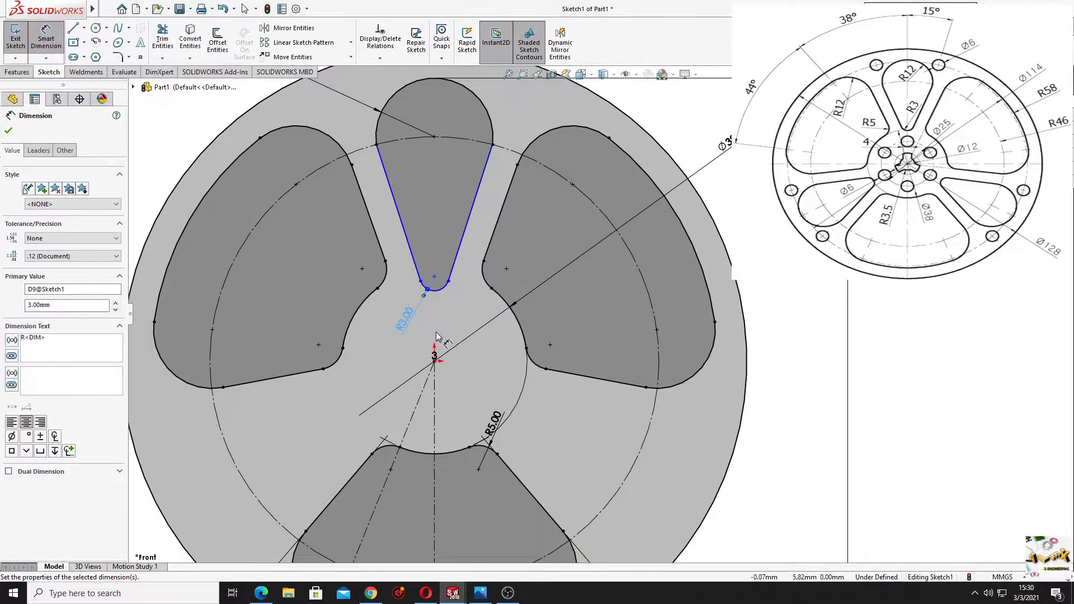
pyautogui.rightClick(904, 238)
pyautogui.click(915, 245)
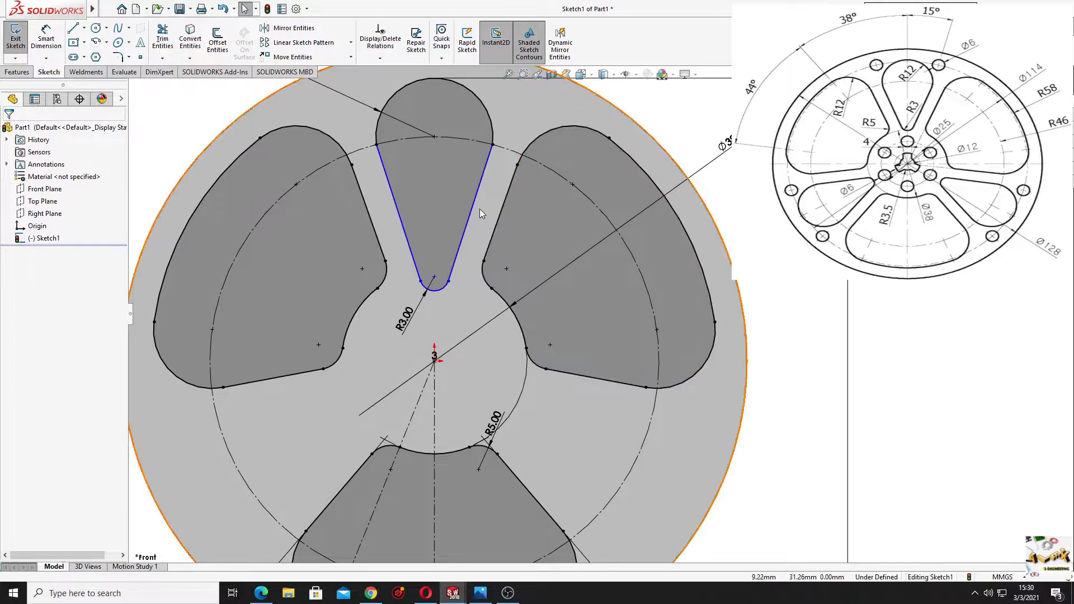
# - Make the narrow window's right slanted line parallel to the adjacent straight edge of the right wedge window
pyautogui.click(471, 210)
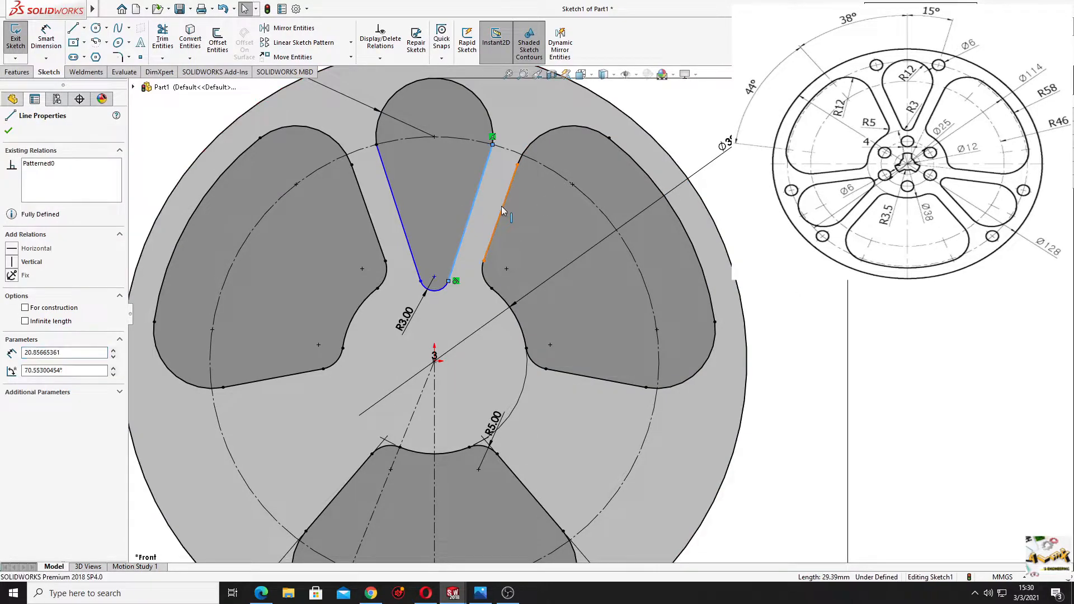
pyautogui.keyDown('ctrl'); pyautogui.click(501, 206); pyautogui.keyUp('ctrl')
pyautogui.click(602, 157)
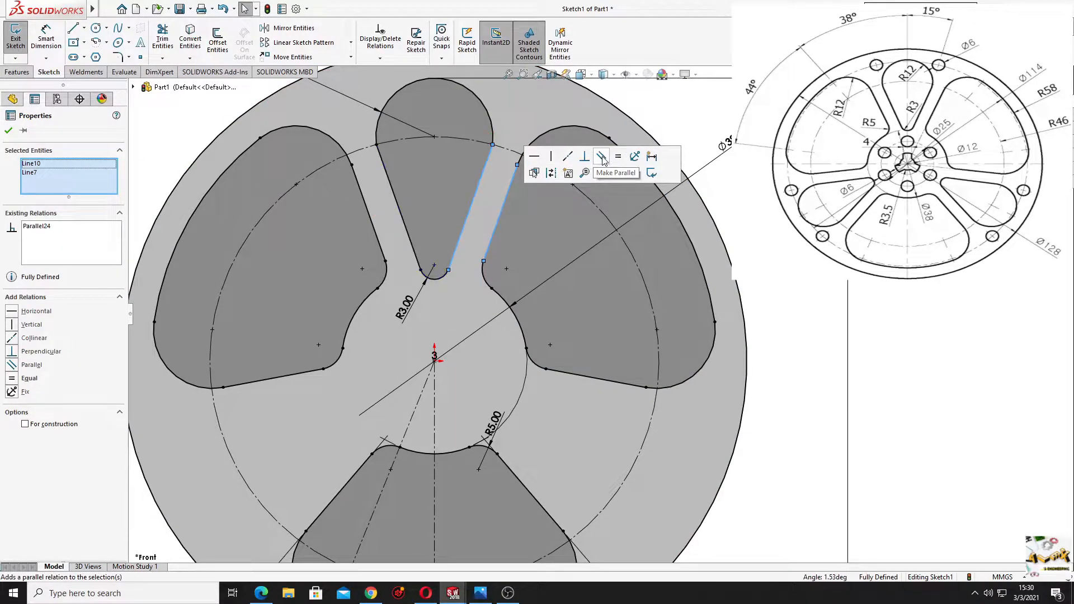
pyautogui.click(440, 283)
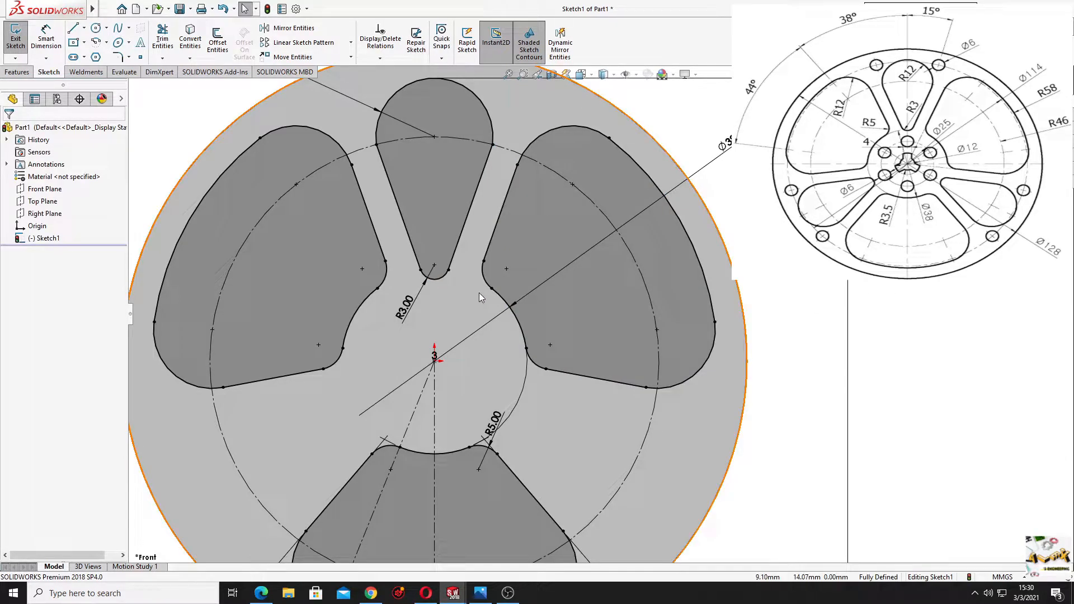
# - Circular-pattern the narrow window profile about the origin with 3 equally spaced instances over 360°
pyautogui.press('f')
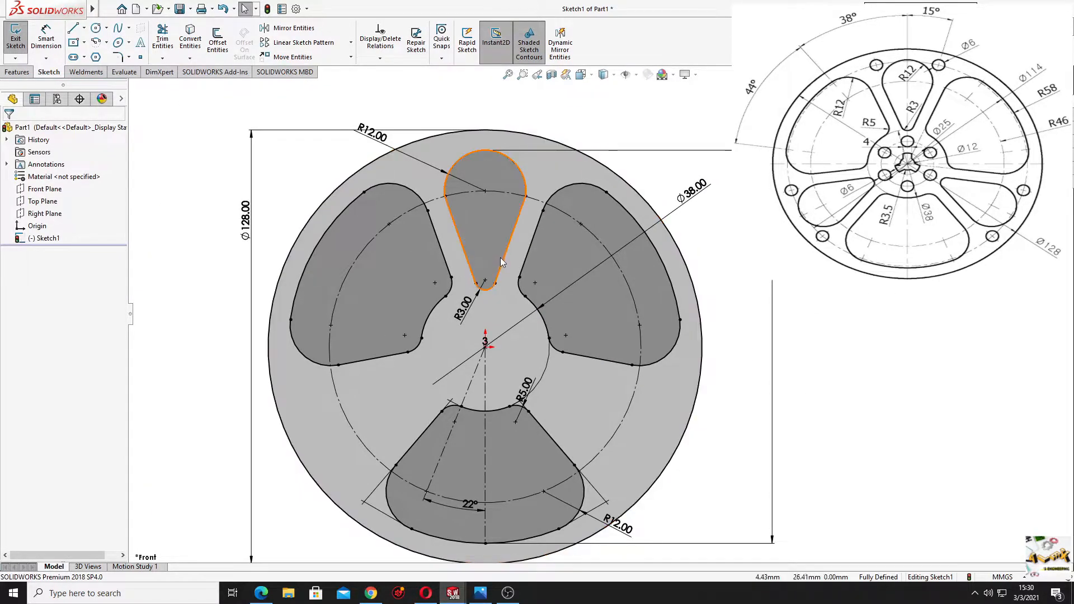
pyautogui.click(351, 43)
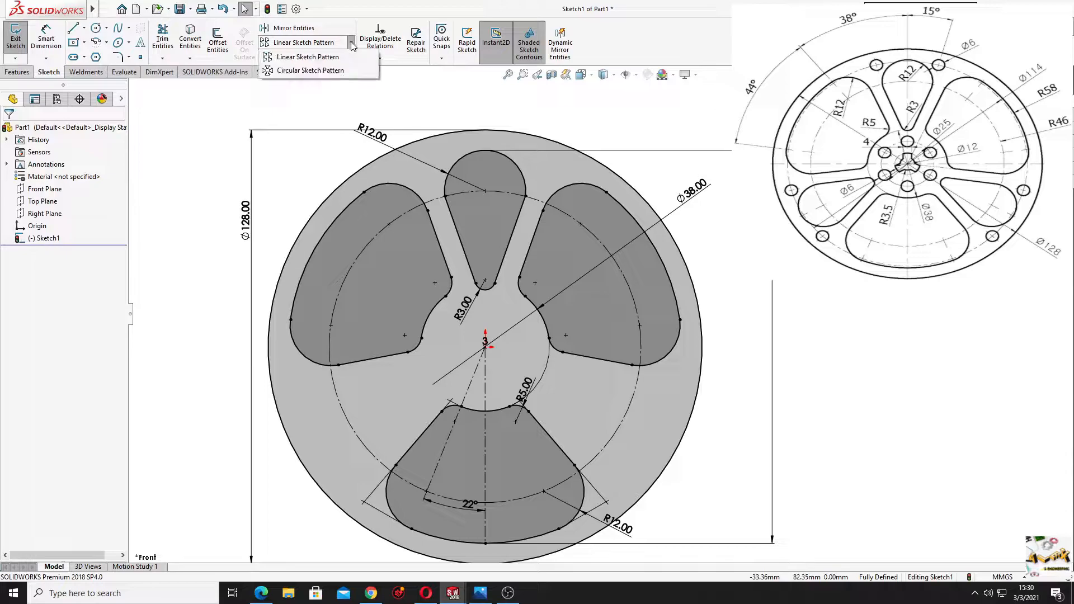
pyautogui.click(311, 70)
pyautogui.click(482, 233)
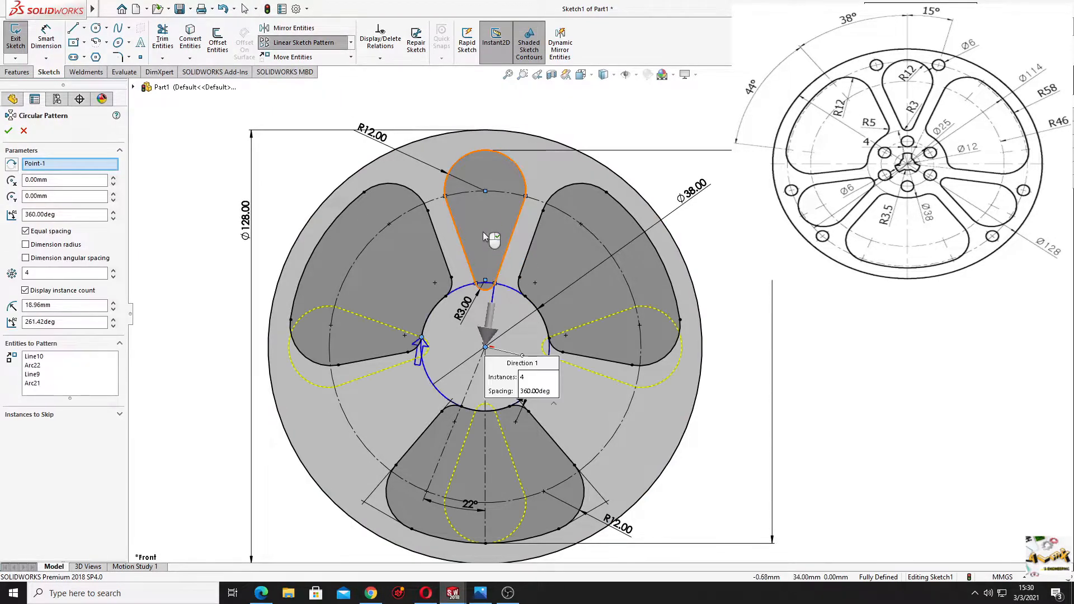
pyautogui.moveTo(53, 273); pyautogui.dragTo(5, 273)
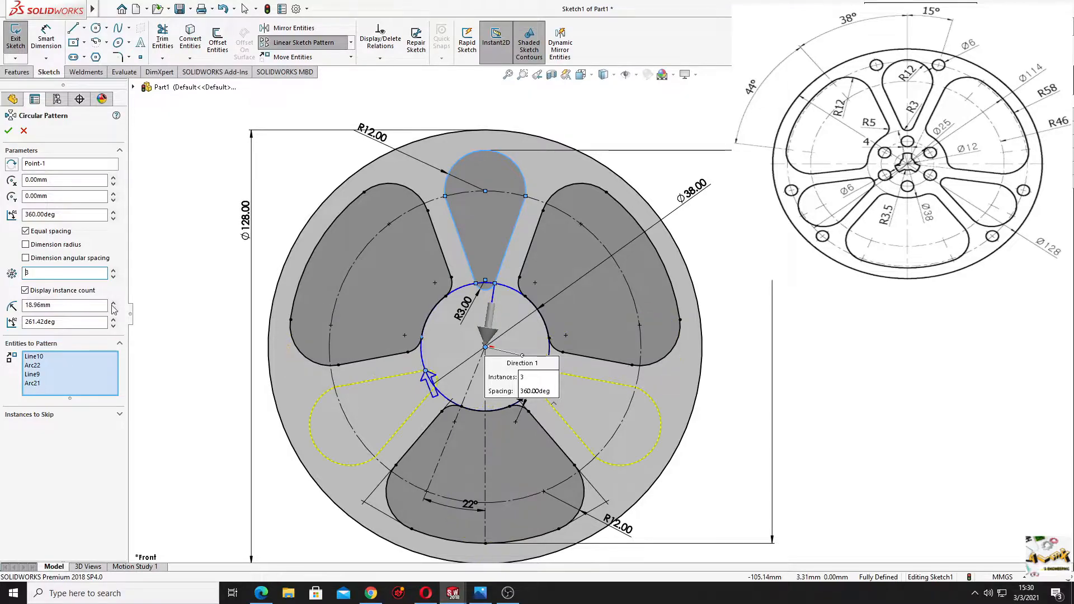
pyautogui.click(45, 216)
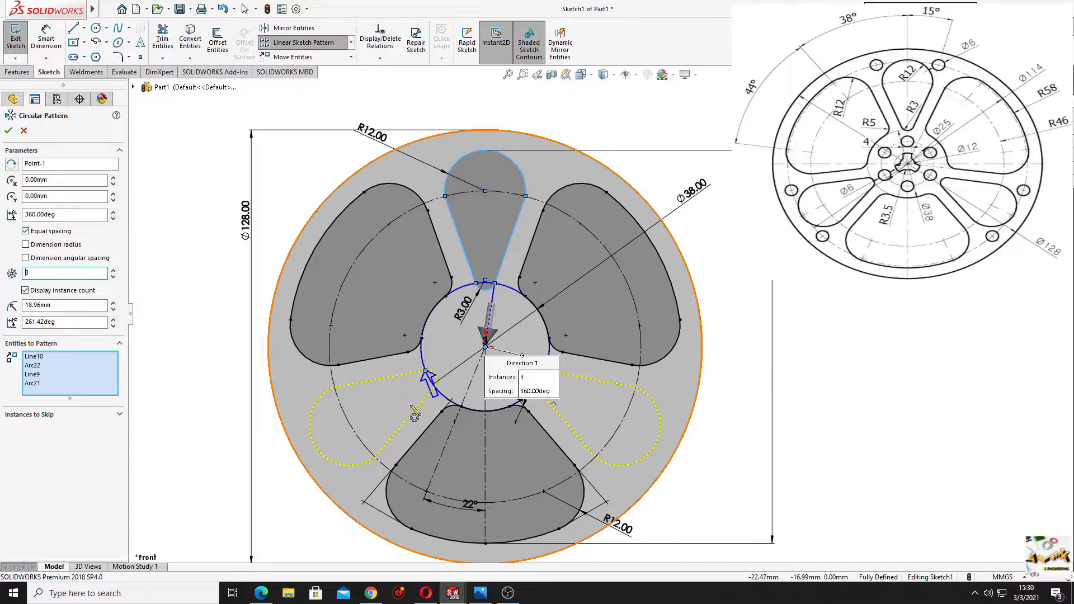
pyautogui.click(8, 131)
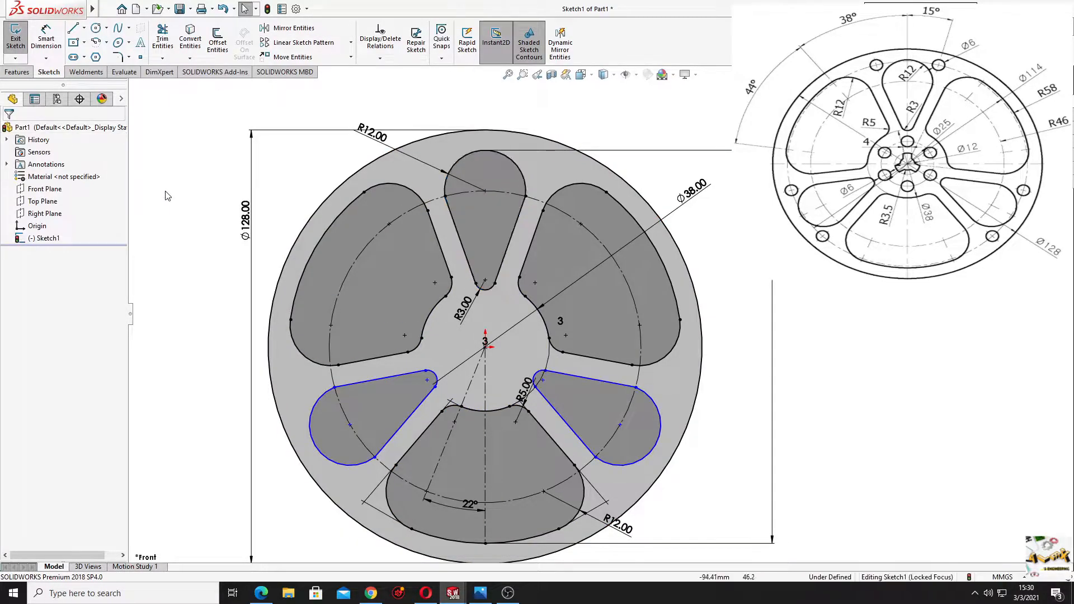
# - Make the outer arc centres of the two patterned narrow windows coincident with the construction circle
pyautogui.click(620, 426)
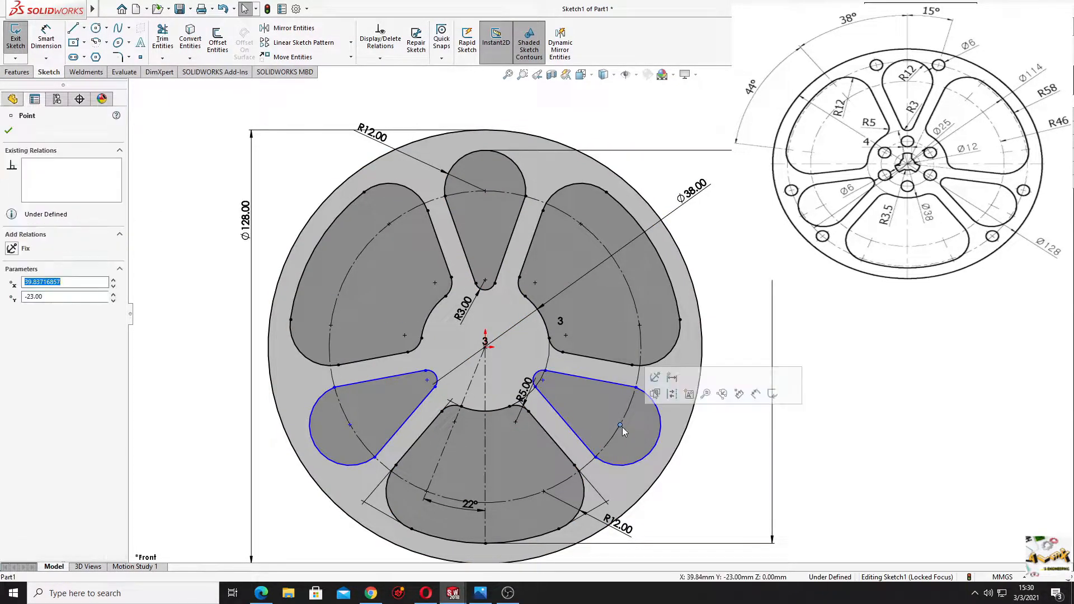
pyautogui.keyDown('ctrl'); pyautogui.click(613, 434); pyautogui.keyUp('ctrl')
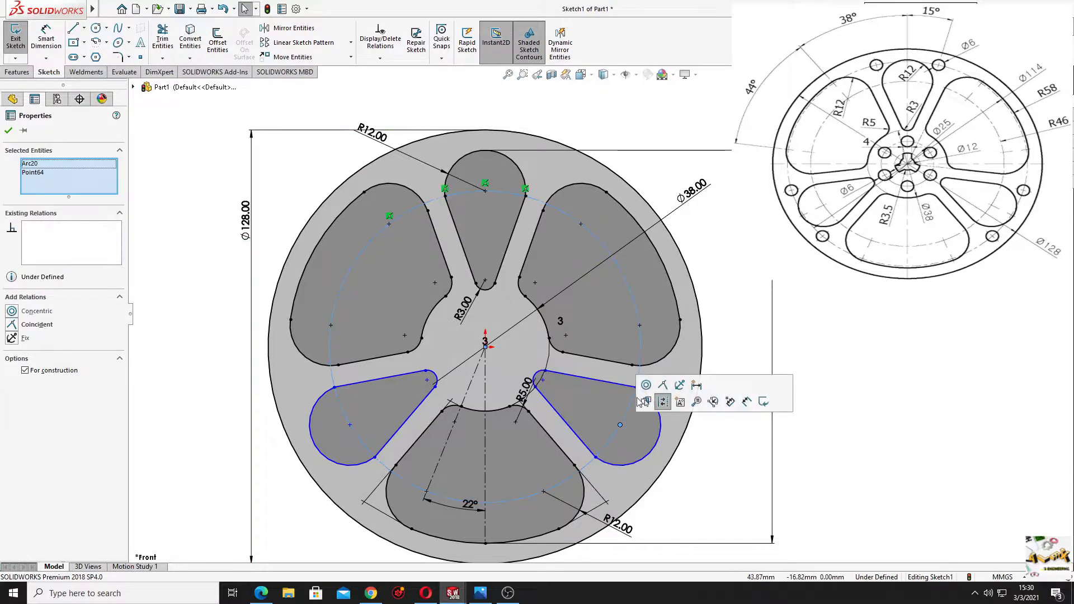
pyautogui.click(664, 385)
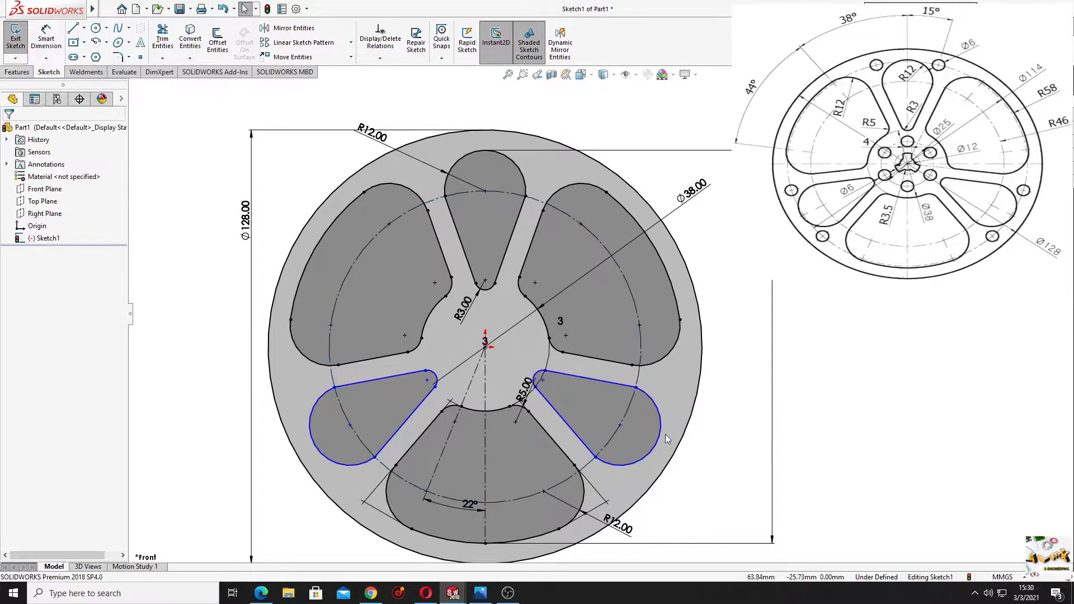
pyautogui.click(350, 426)
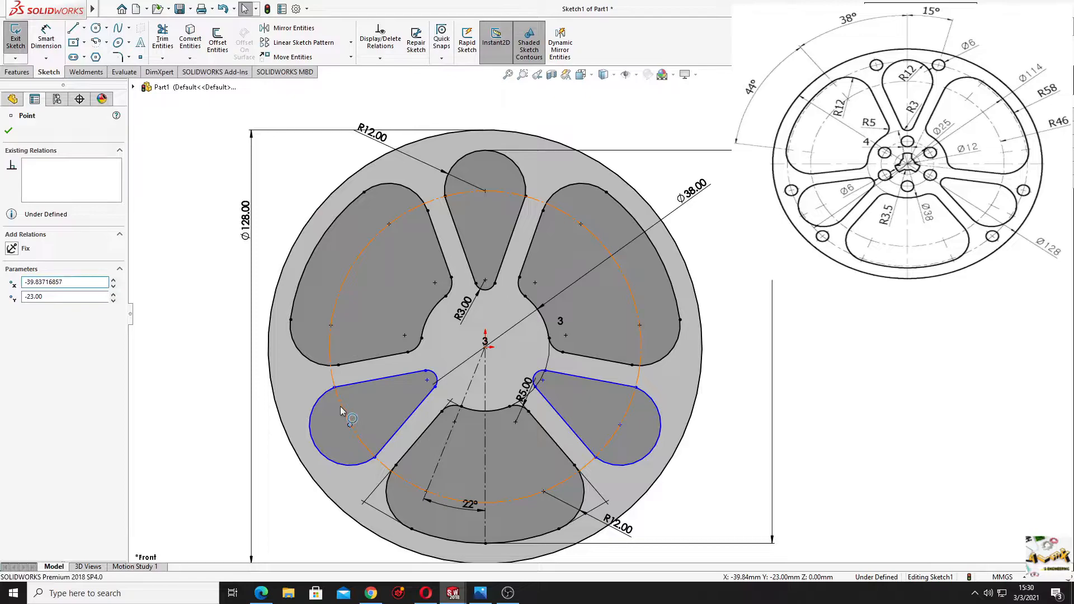
pyautogui.keyDown('ctrl'); pyautogui.click(340, 406); pyautogui.keyUp('ctrl')
pyautogui.click(390, 357)
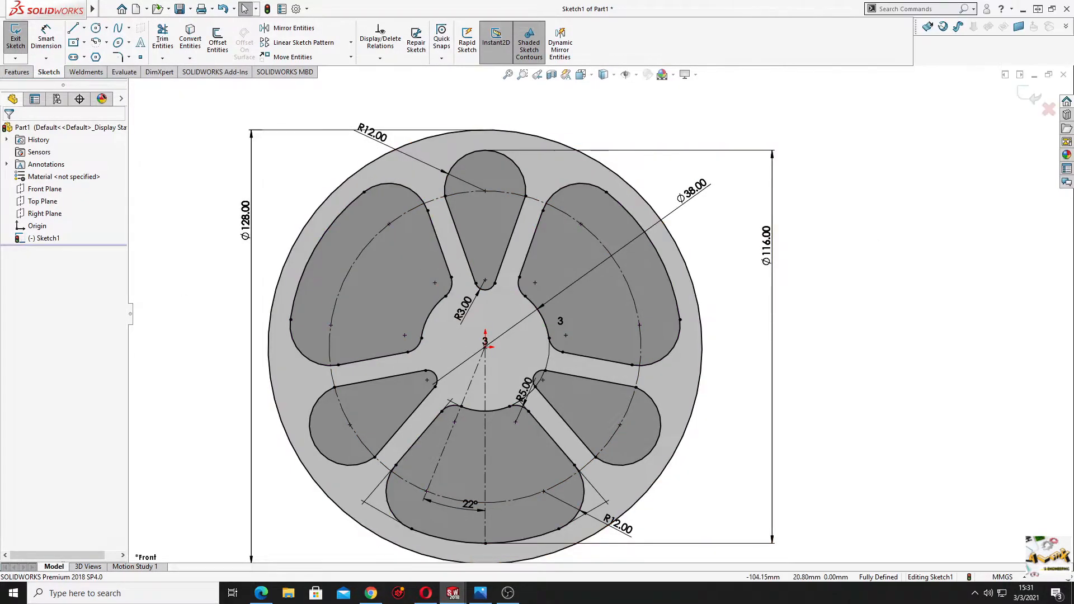
# - Check the reference drawing and extrude the wheel sketch as a blind boss 10 mm deep
pyautogui.hotkey('alt', 'Tab')
pyautogui.scroll(1, 549, 326)
pyautogui.scroll(-1, 535, 337)
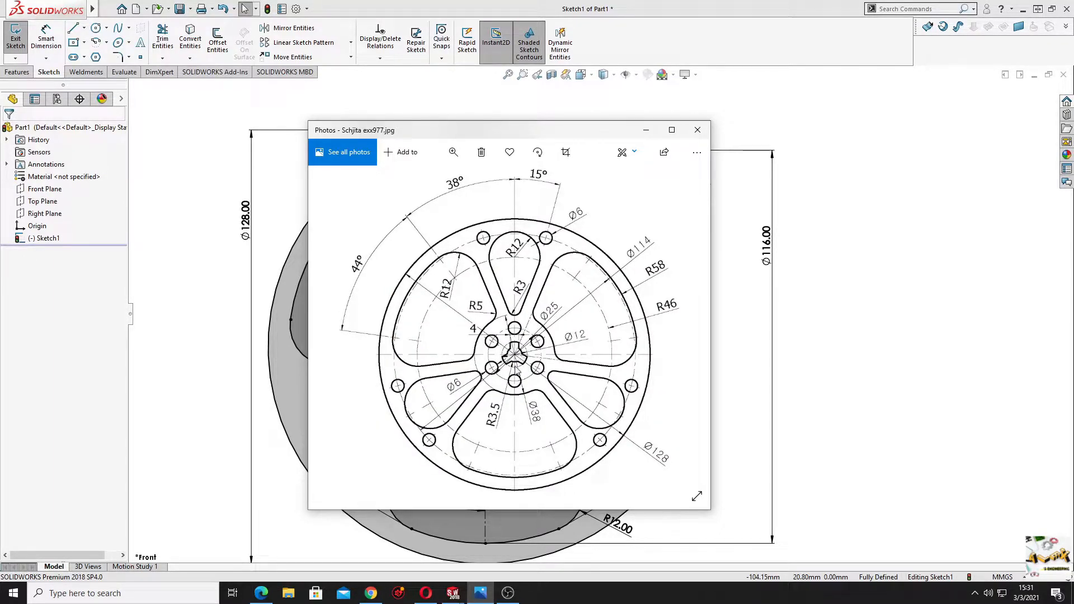
pyautogui.click(290, 378)
pyautogui.click(188, 356)
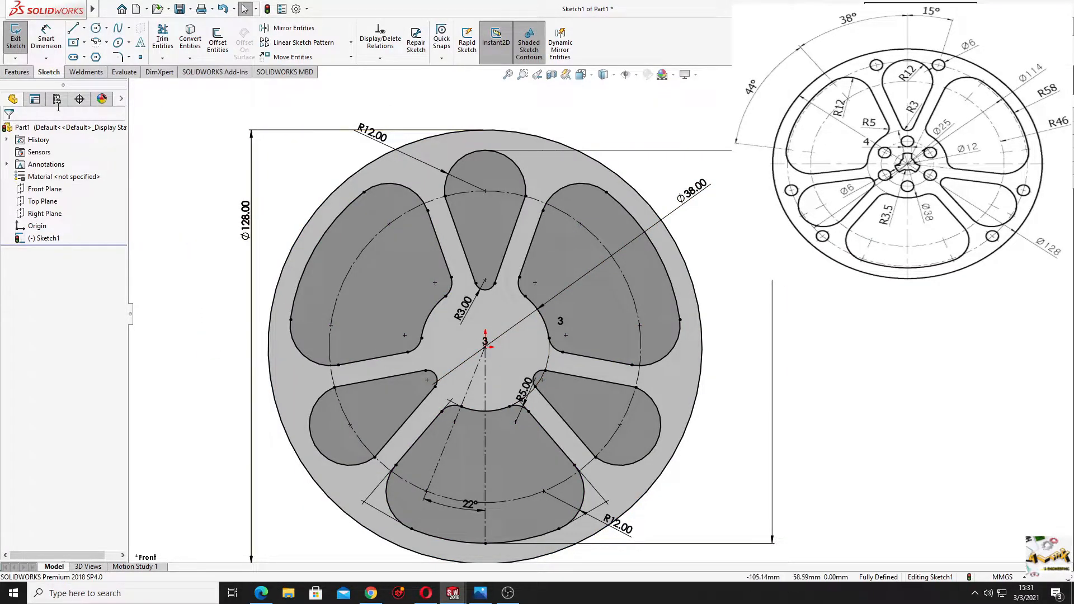
pyautogui.click(16, 72)
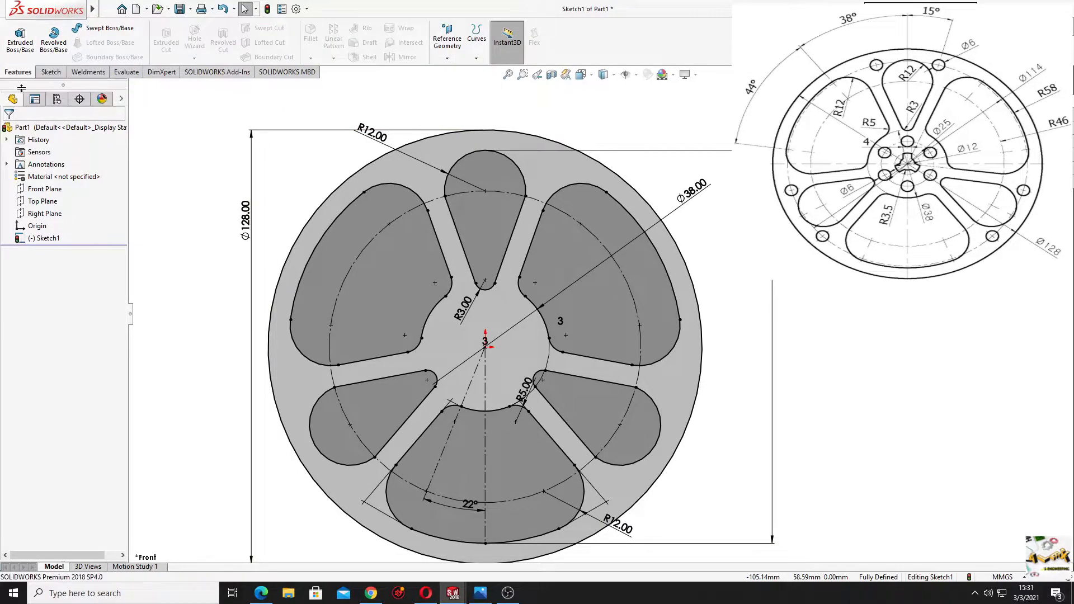
pyautogui.click(20, 45)
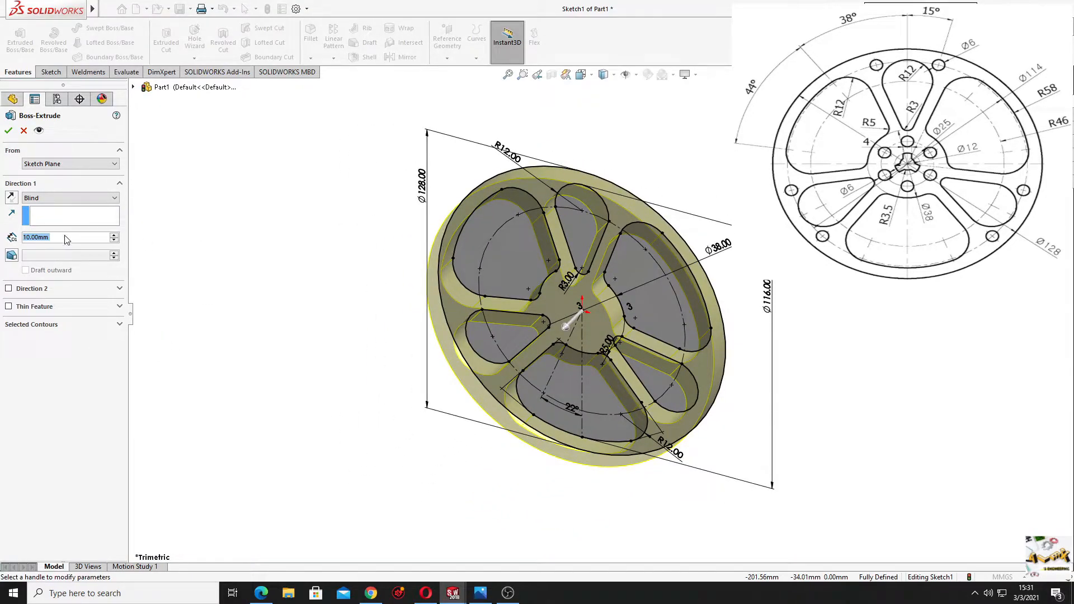
pyautogui.click(8, 130)
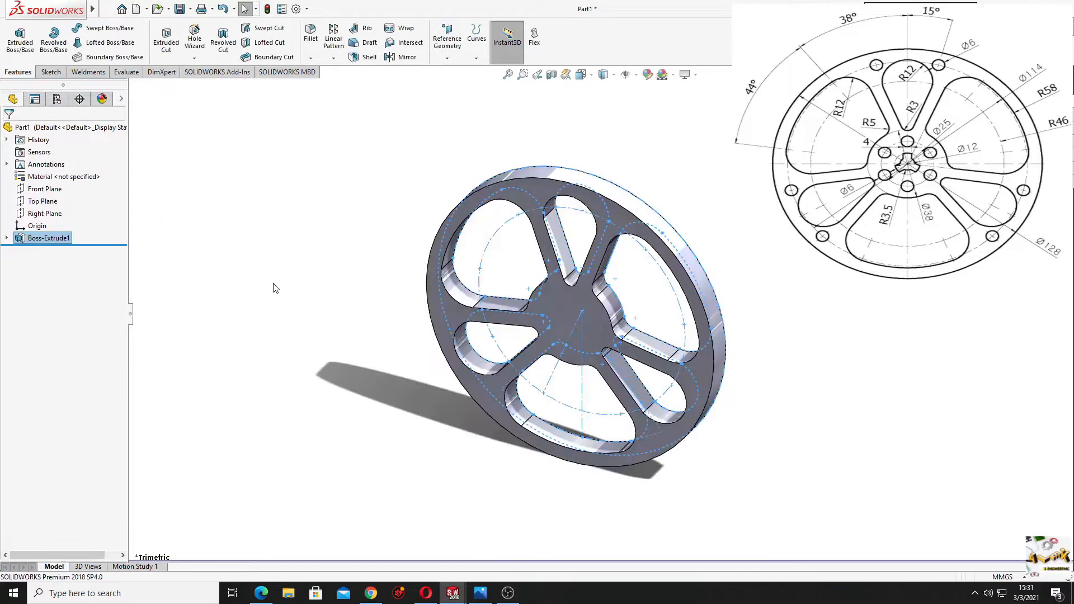
pyautogui.press('f')
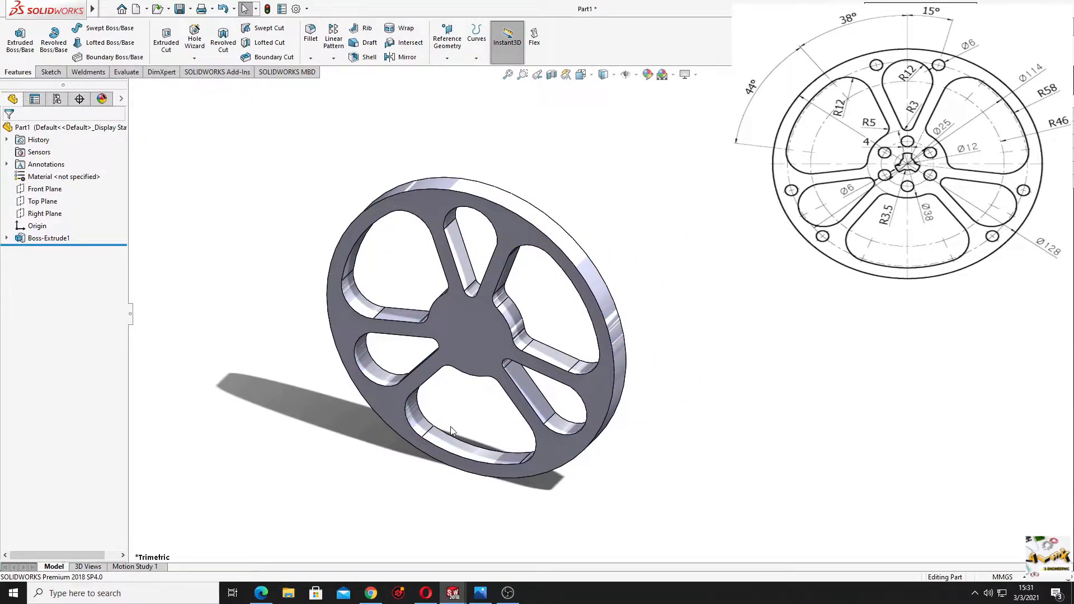
# - Consult the reference drawing again and start a new sketch on the wheel's front face
pyautogui.moveTo(451, 431); pyautogui.dragTo(480, 370, button='middle')
pyautogui.click(482, 596)
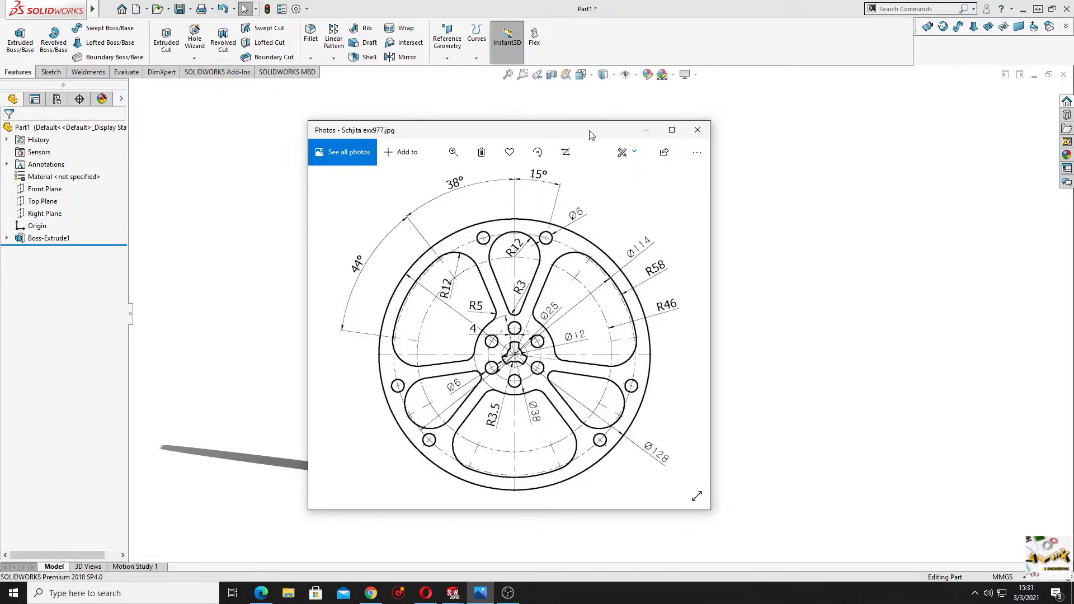
pyautogui.moveTo(589, 131); pyautogui.dragTo(0, 119)
pyautogui.click(466, 331)
pyautogui.click(515, 300)
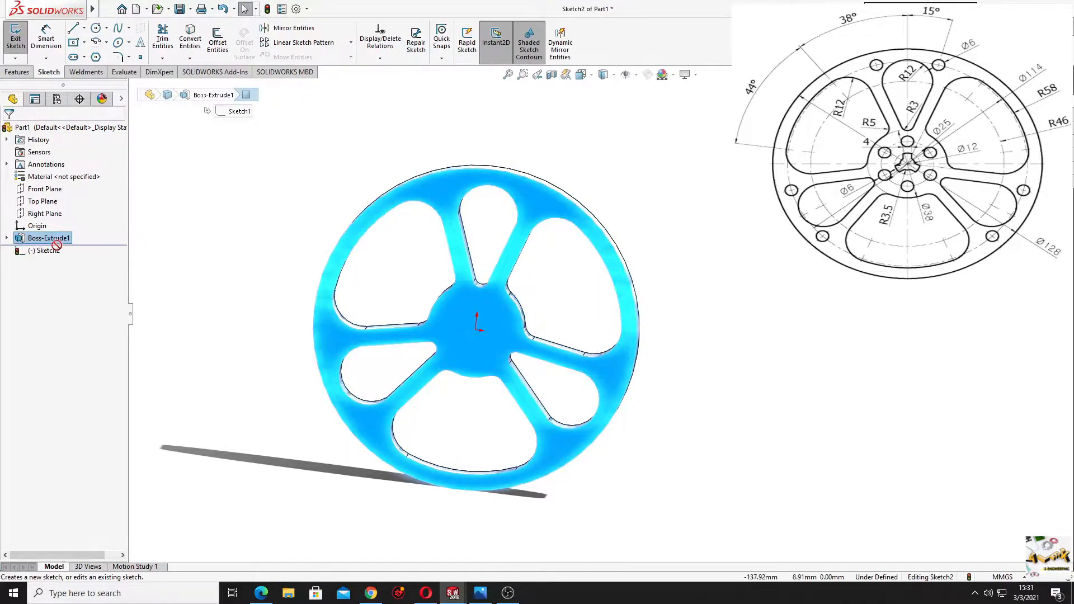
# - Sketch two concentric circles centred on the origin, about 19 mm and 10.4 mm in diameter
pyautogui.keyDown('ctrl'); pyautogui.moveTo(533, 328); pyautogui.dragTo(333, 345, button='middle'); pyautogui.keyUp('ctrl')
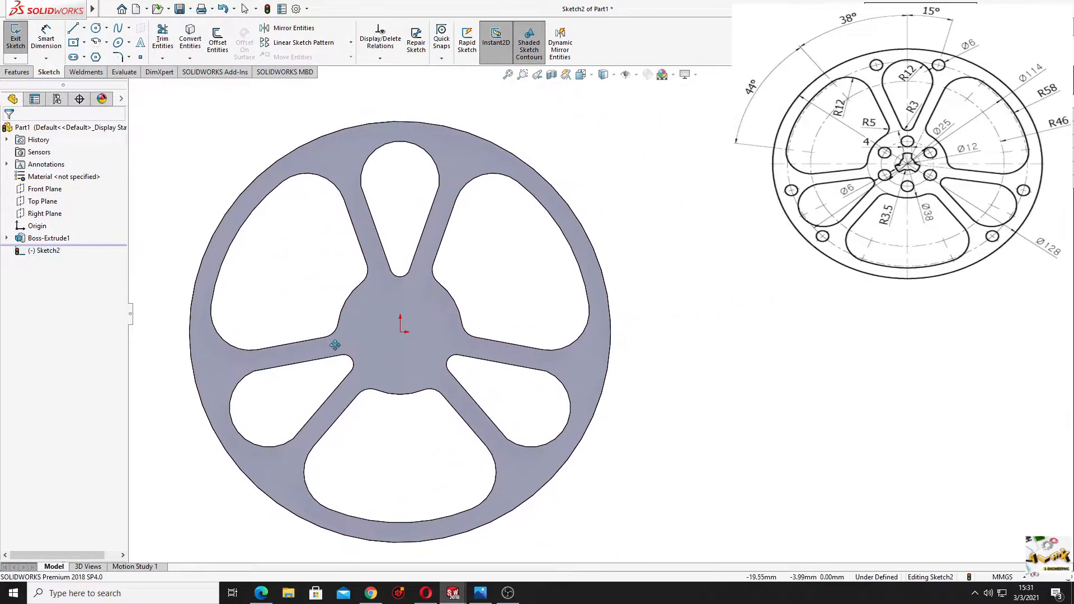
pyautogui.scroll(-2, 403, 341)
pyautogui.keyDown('ctrl'); pyautogui.moveTo(423, 342); pyautogui.dragTo(408, 347, button='middle'); pyautogui.keyUp('ctrl')
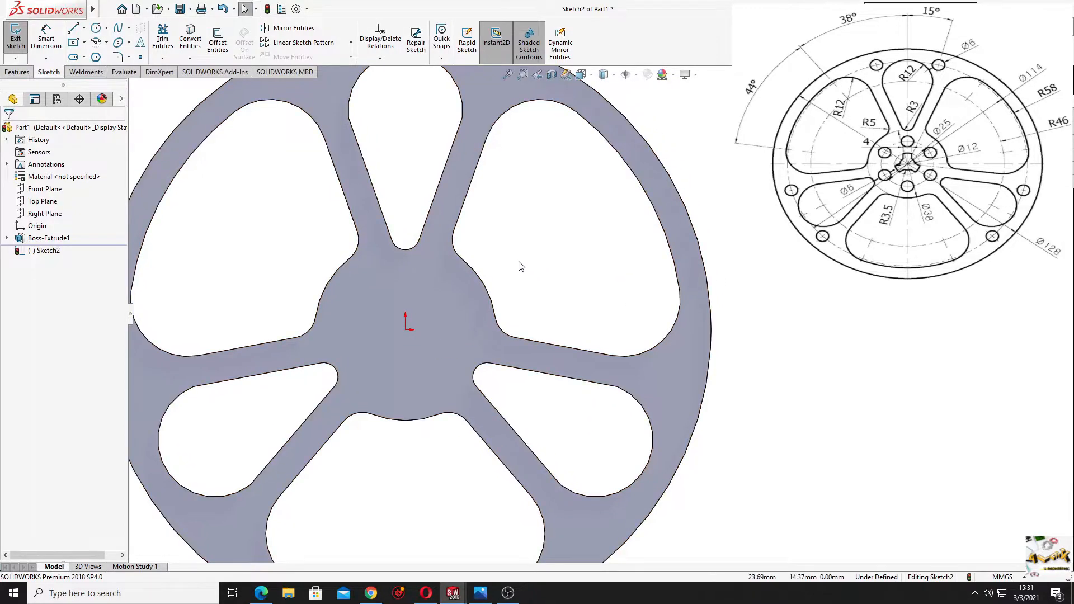
pyautogui.click(94, 27)
pyautogui.click(405, 330)
pyautogui.click(438, 362)
pyautogui.click(405, 330)
pyautogui.click(428, 339)
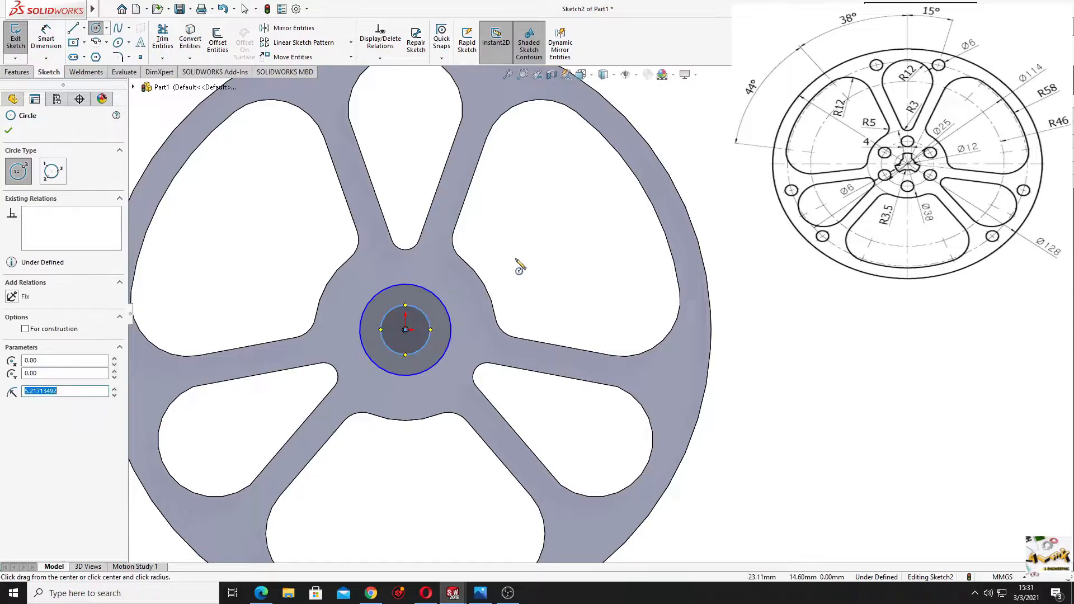
pyautogui.rightClick(517, 259)
pyautogui.click(531, 266)
# - Dimension the outer hub circle's diameter as 12 mm
pyautogui.click(54, 50)
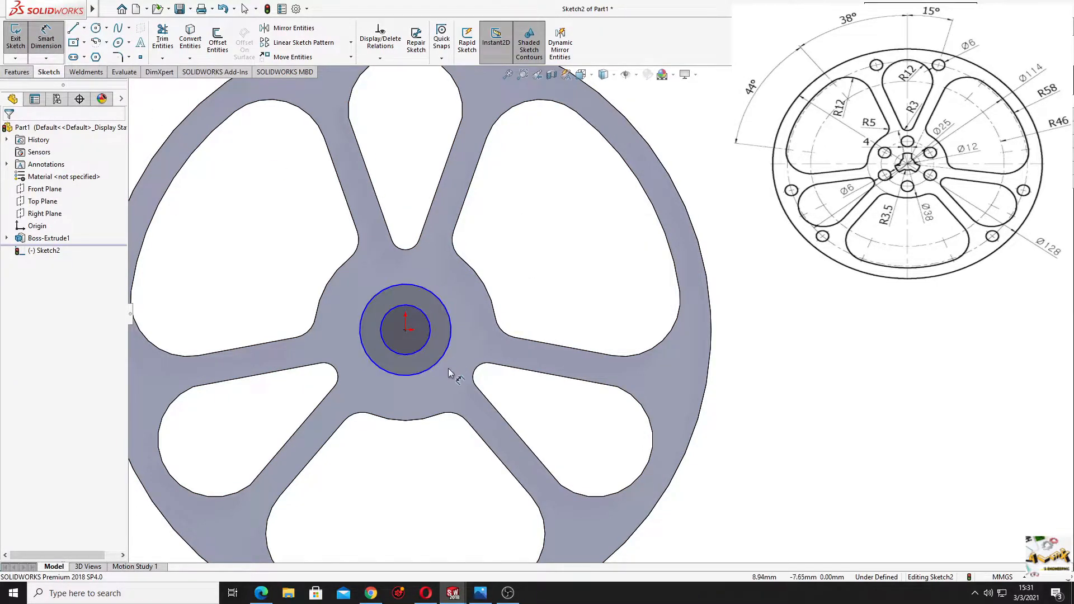
pyautogui.click(446, 312)
pyautogui.write('12')
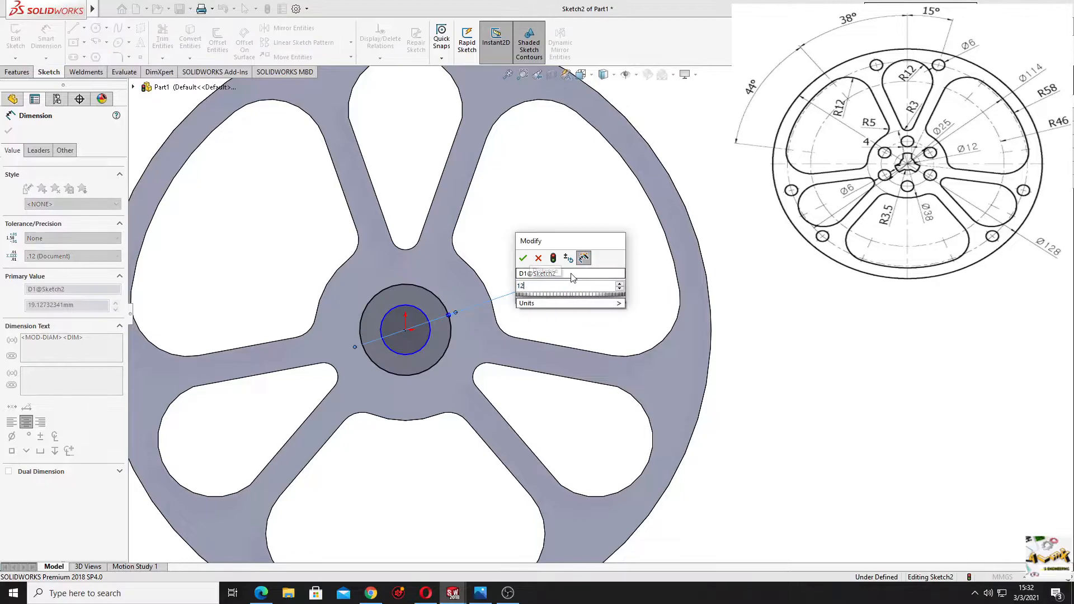
pyautogui.press('Return')
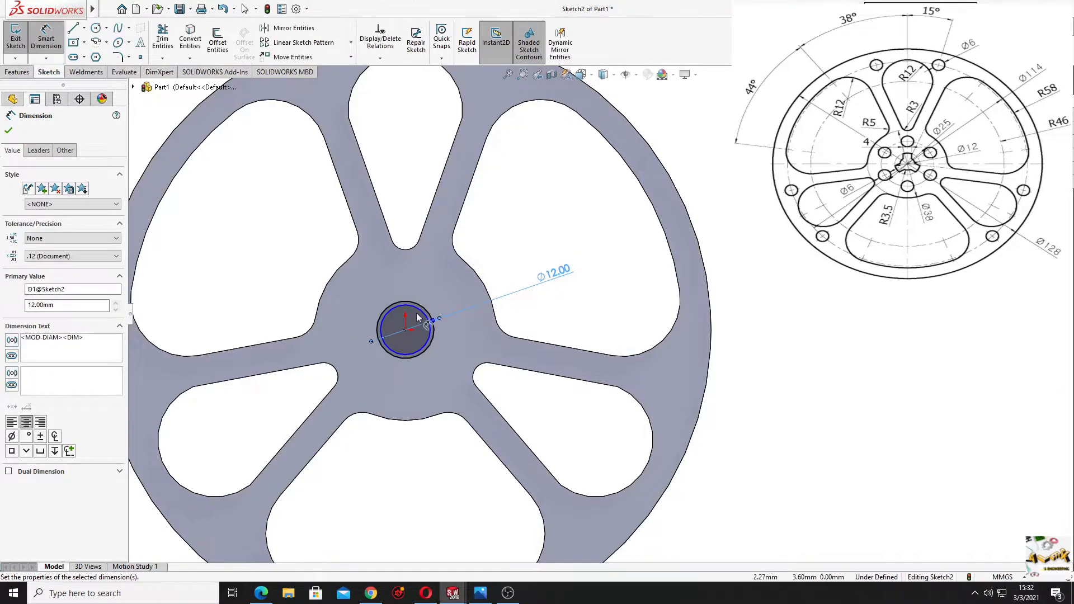
# - Dimension the inner hub circle's diameter as 7 mm
pyautogui.click(424, 310)
pyautogui.click(481, 230)
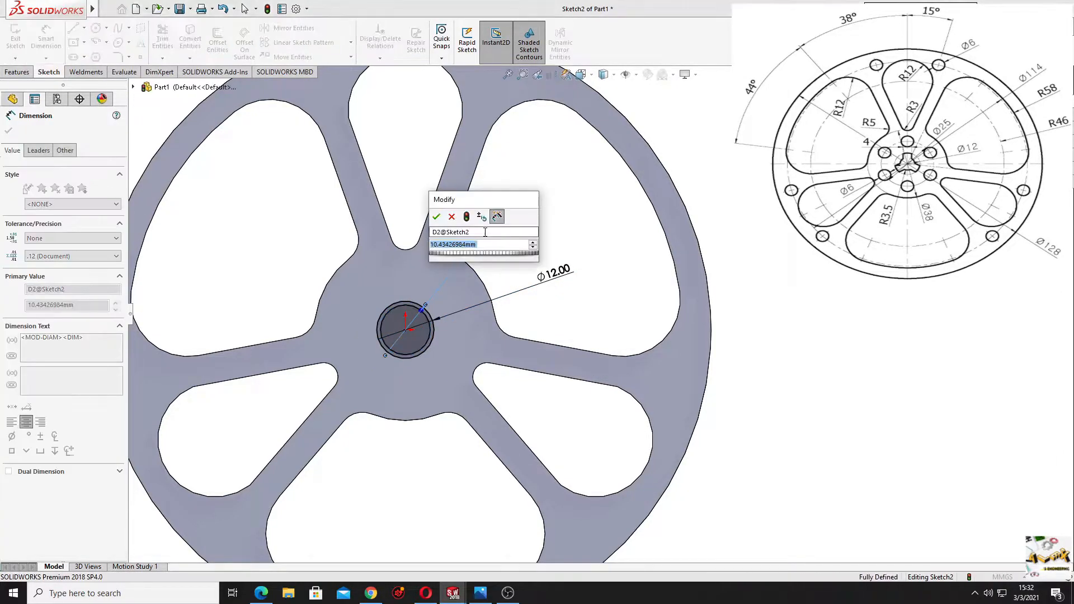
pyautogui.write('7')
pyautogui.press('Return')
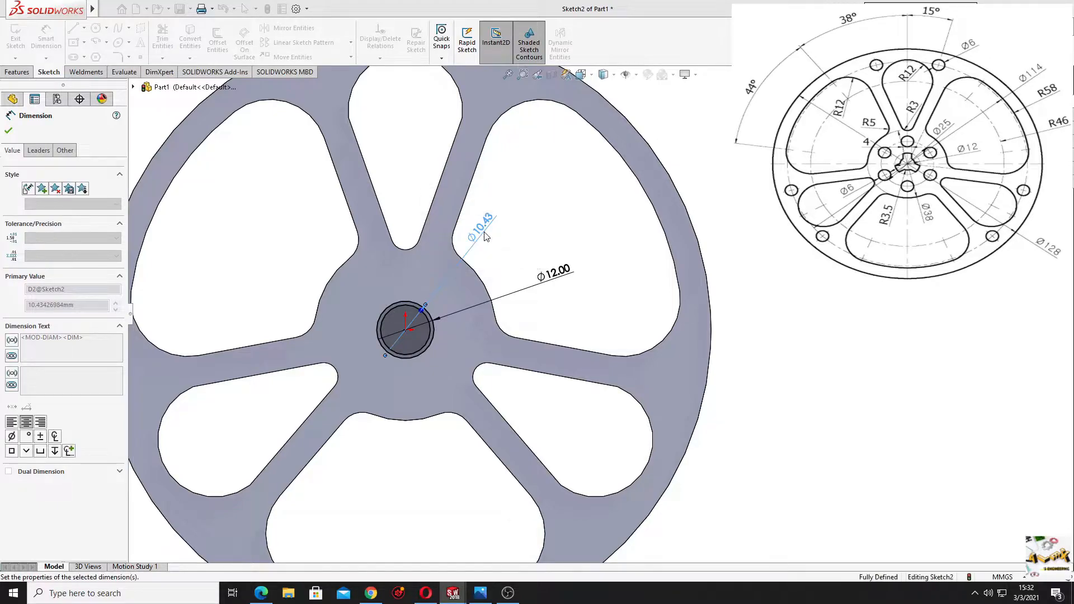
pyautogui.rightClick(551, 226)
pyautogui.click(588, 263)
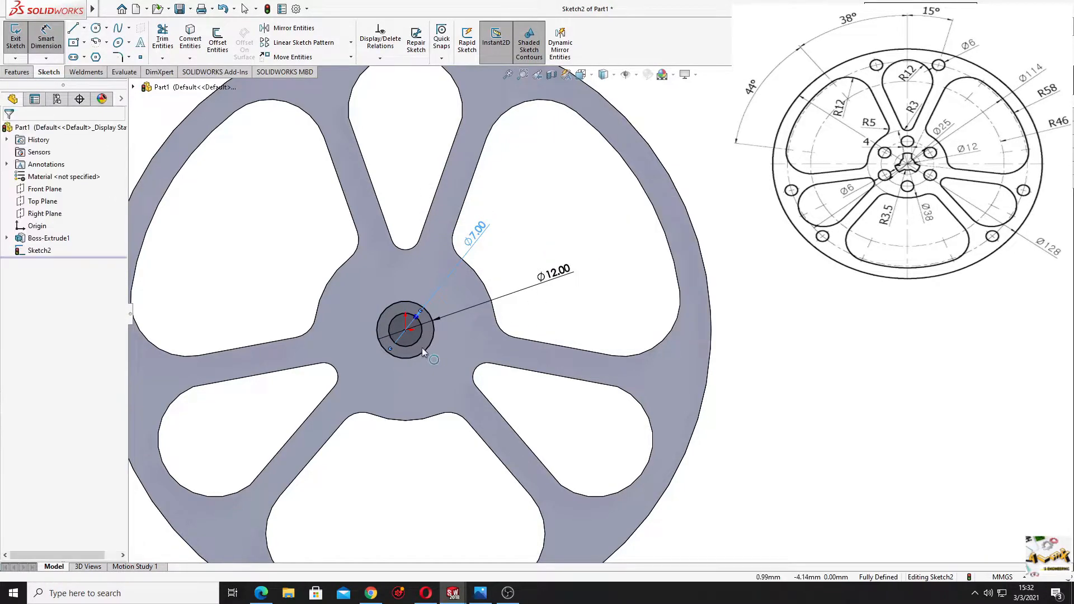
# - Draw a vertical centerline from the origin up to the top of the 12 mm circle
pyautogui.scroll(5, 422, 347)
pyautogui.keyDown('ctrl'); pyautogui.moveTo(442, 331); pyautogui.dragTo(363, 391, button='middle'); pyautogui.keyUp('ctrl')
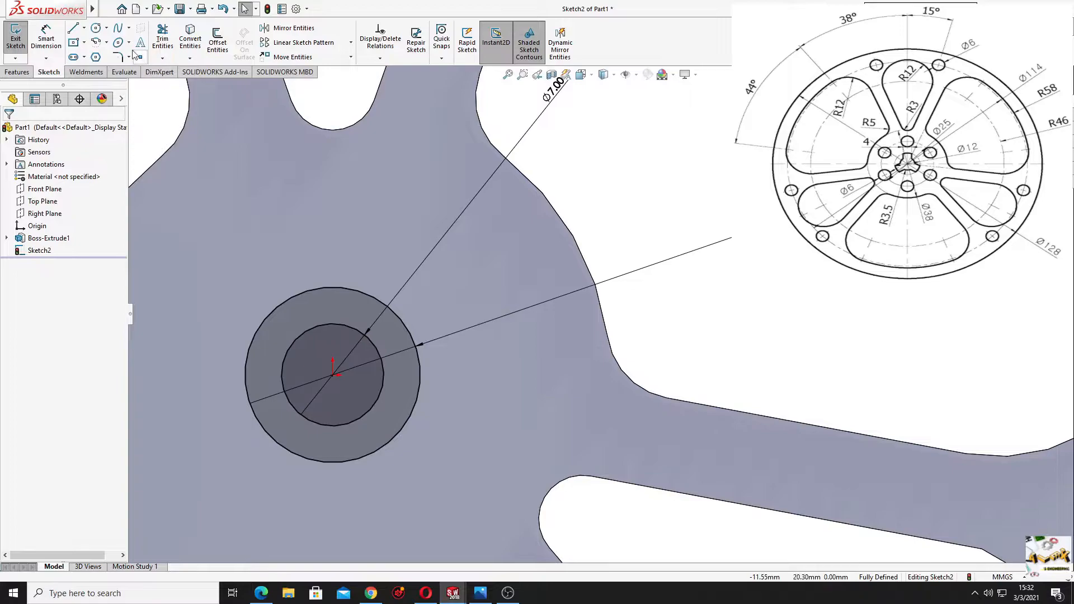
pyautogui.click(84, 28)
pyautogui.click(92, 53)
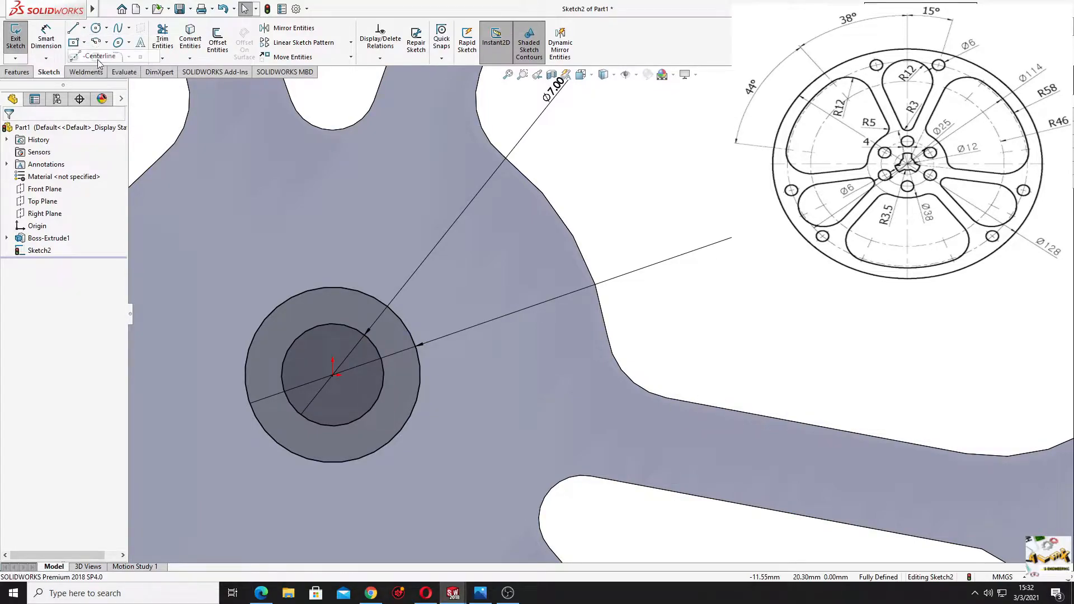
pyautogui.click(332, 375)
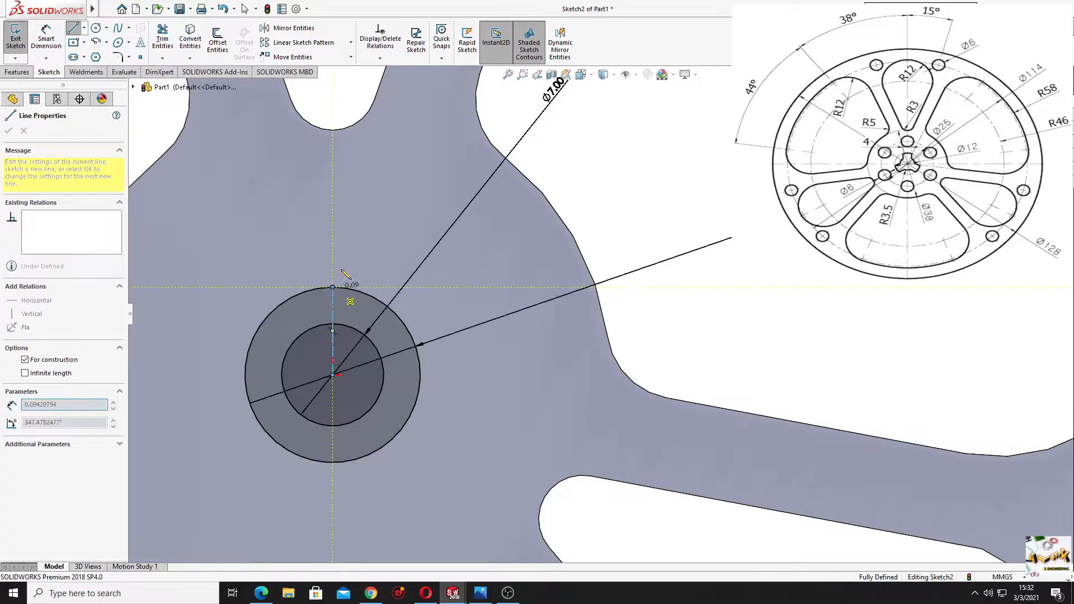
pyautogui.press('Escape')
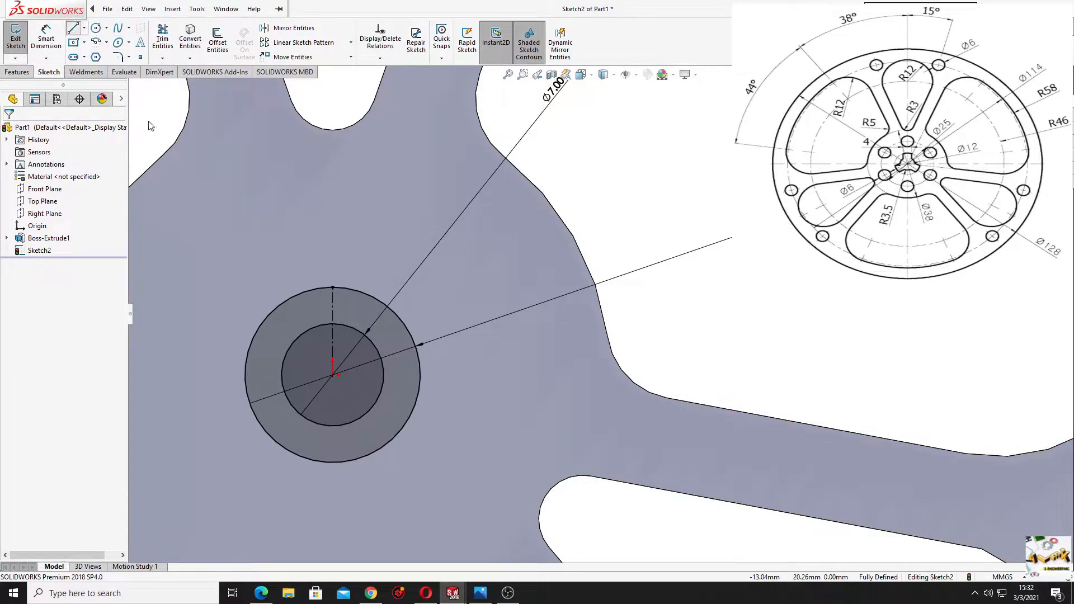
# - Draw a vertical line between the outer and inner hub circles, just left of the centerline
pyautogui.click(309, 290)
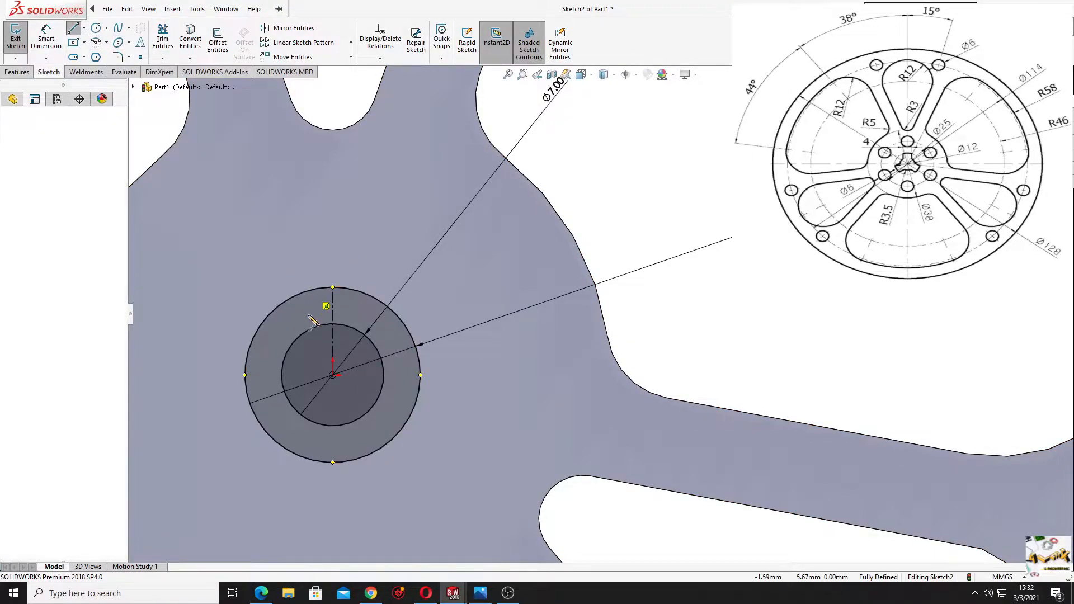
pyautogui.click(310, 330)
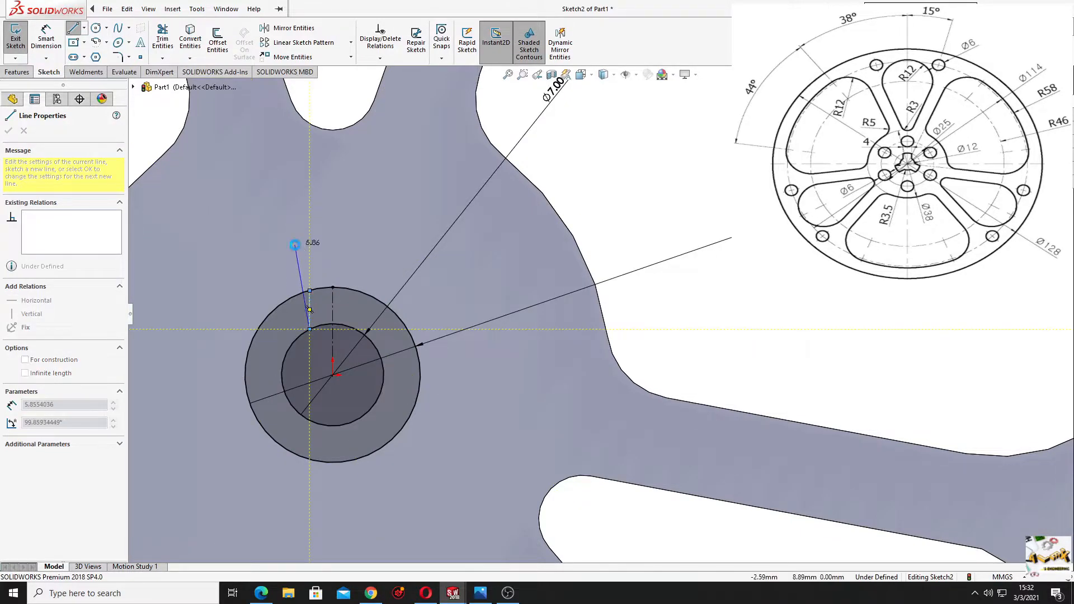
pyautogui.press('Escape')
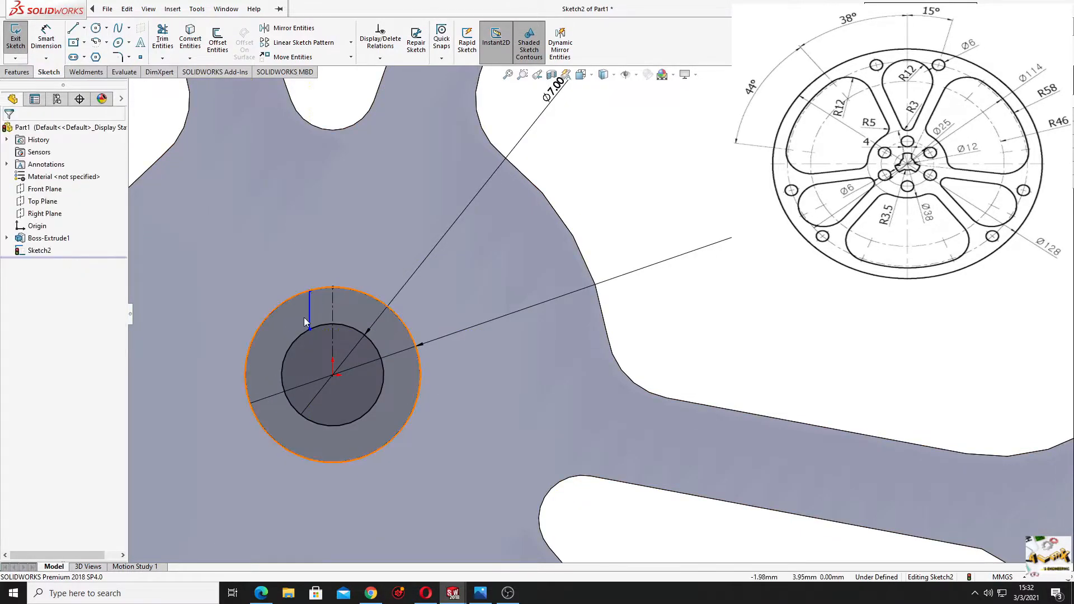
# - Mirror the short vertical line between the hub circles about the vertical centerline
pyautogui.click(294, 28)
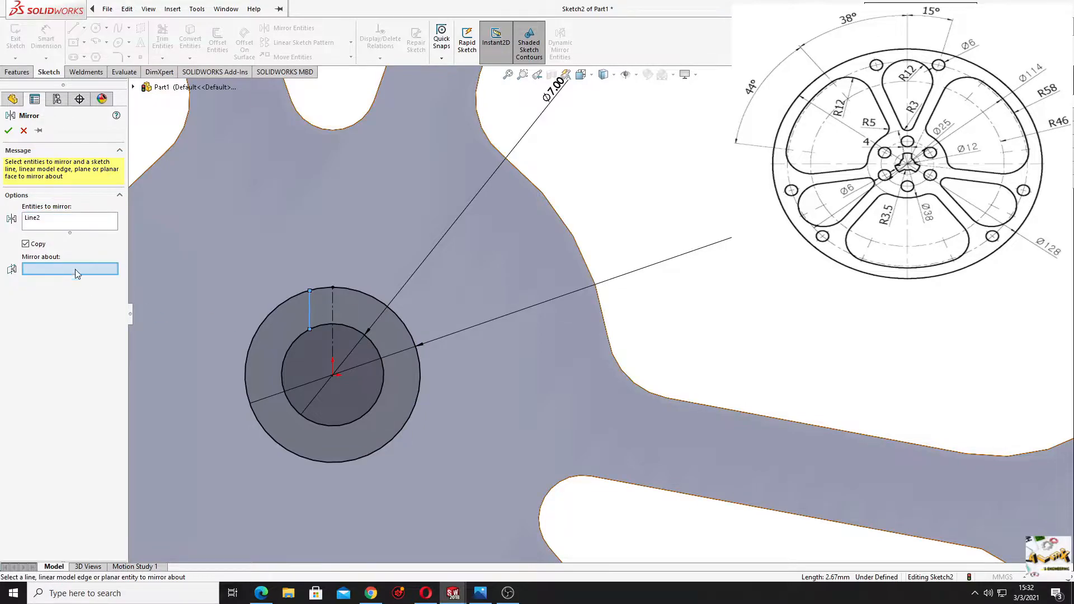
pyautogui.click(332, 311)
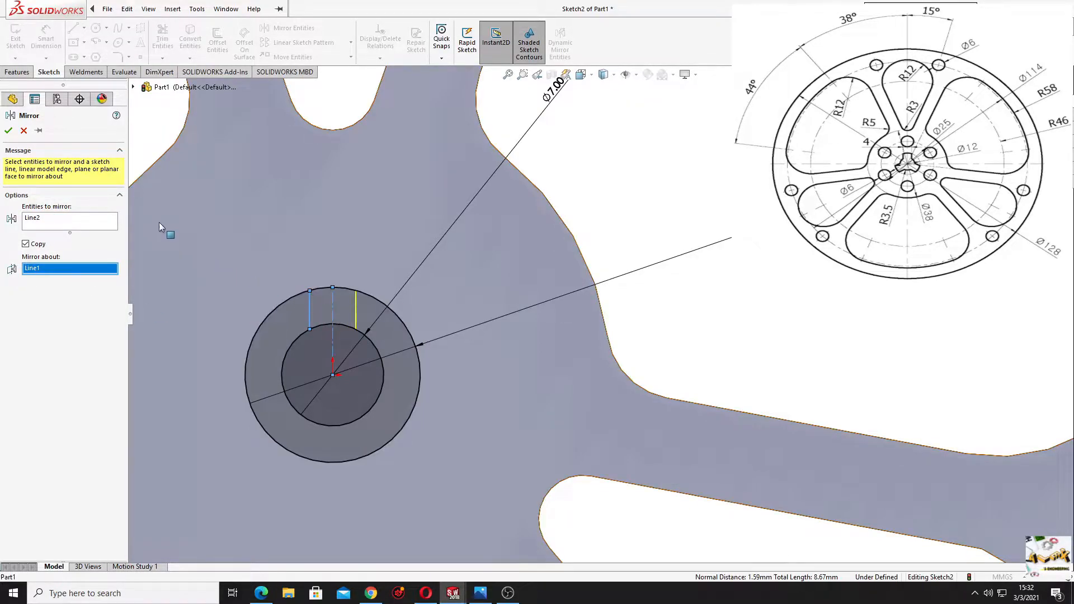
pyautogui.click(9, 130)
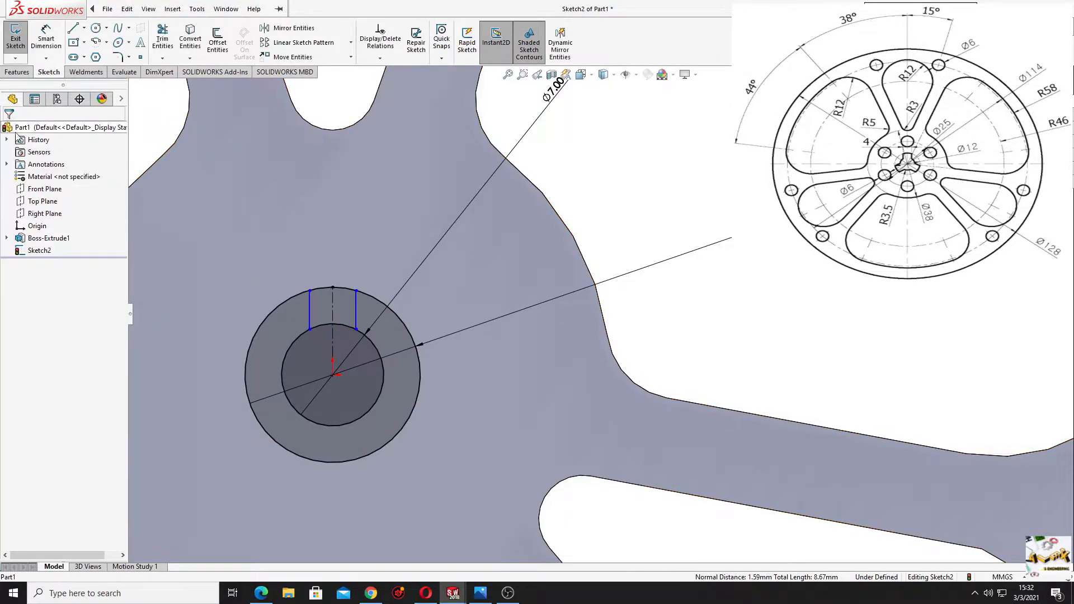
pyautogui.click(310, 316)
pyautogui.click(621, 202)
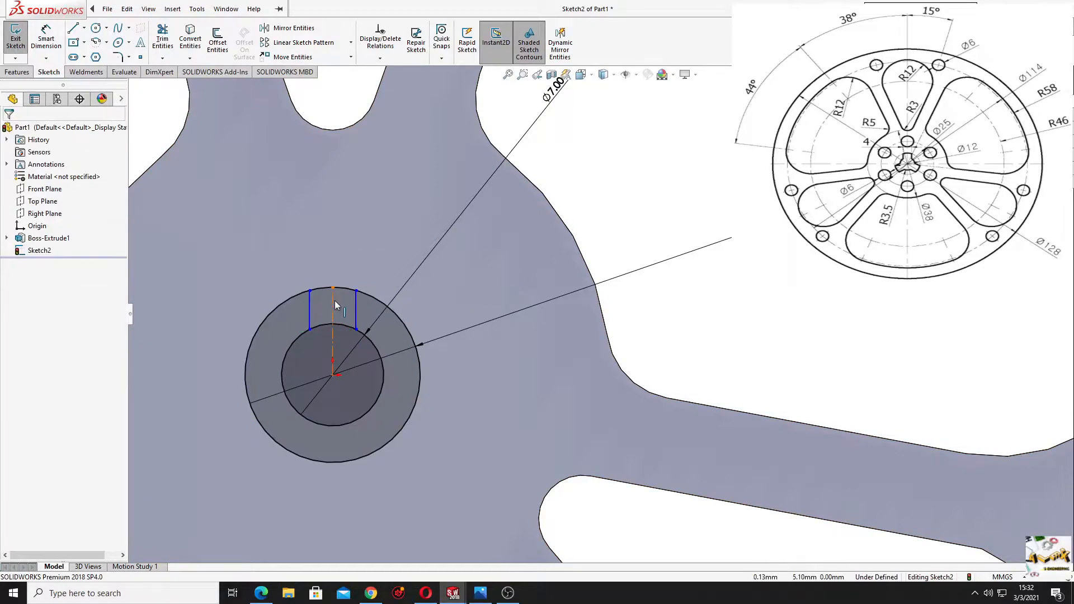
# - Dimension the distance between the two short vertical lines as 4 mm
pyautogui.click(46, 39)
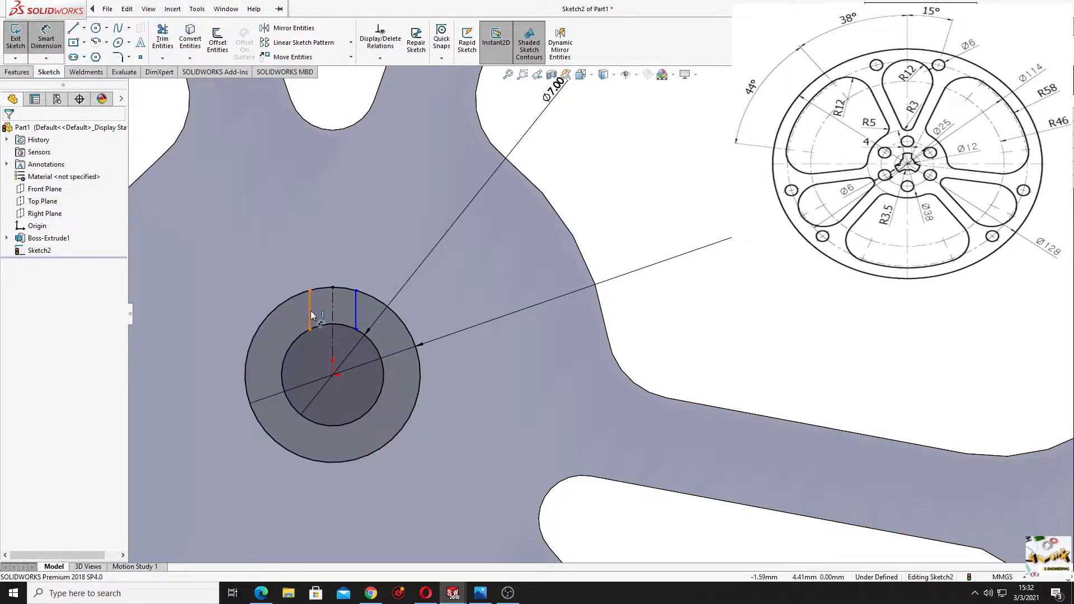
pyautogui.click(310, 316)
pyautogui.click(357, 313)
pyautogui.click(275, 257)
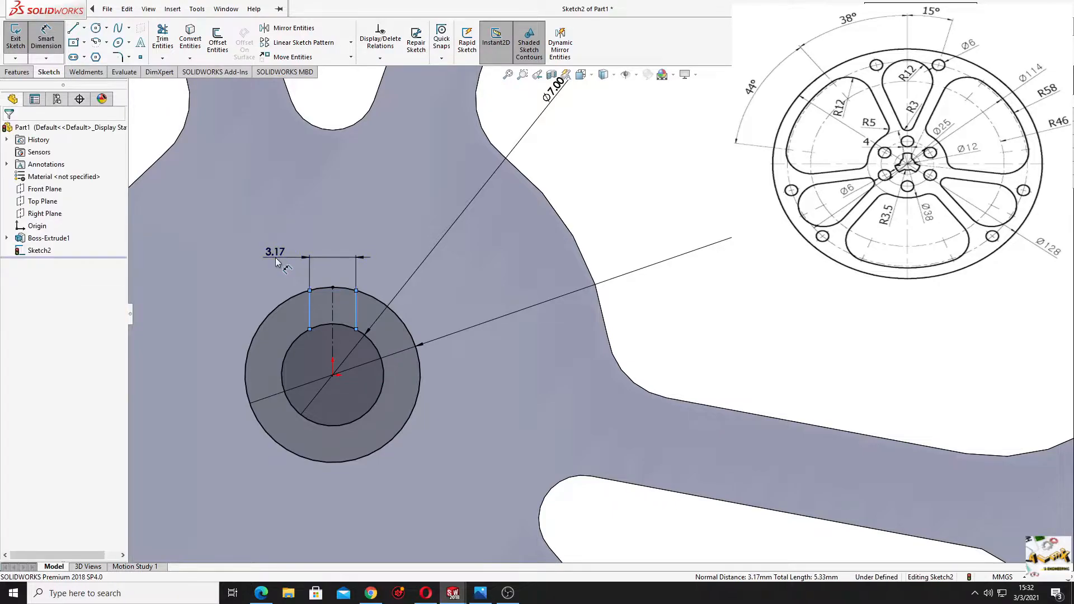
pyautogui.press('Return')
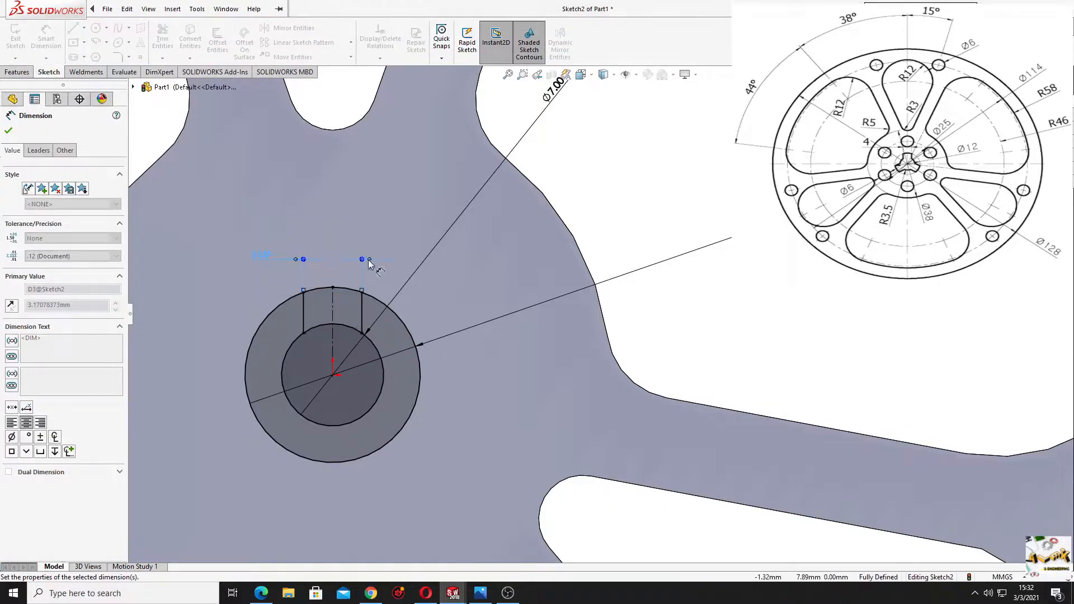
pyautogui.rightClick(622, 186)
pyautogui.click(655, 212)
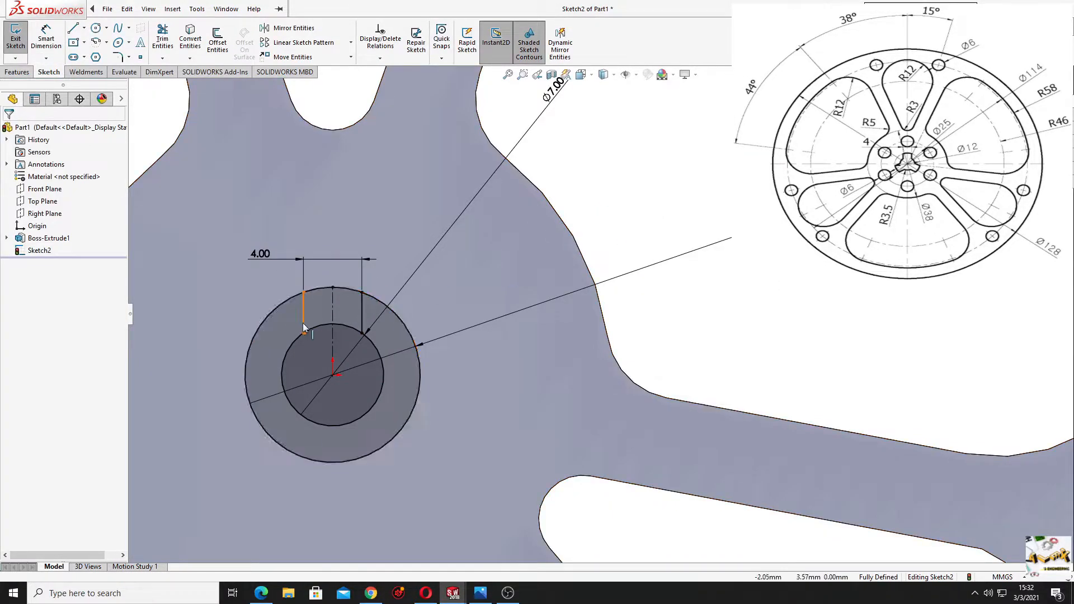
# - Circular-pattern the two short vertical lines around the origin with 3 equally spaced instances over 360 degrees
pyautogui.click(351, 43)
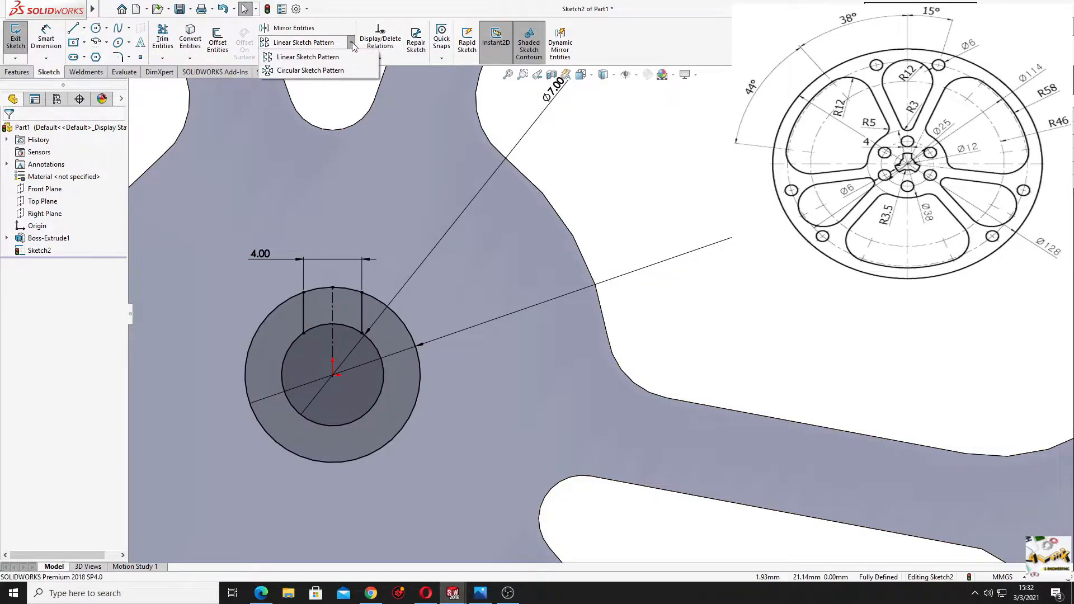
pyautogui.click(330, 69)
pyautogui.click(304, 320)
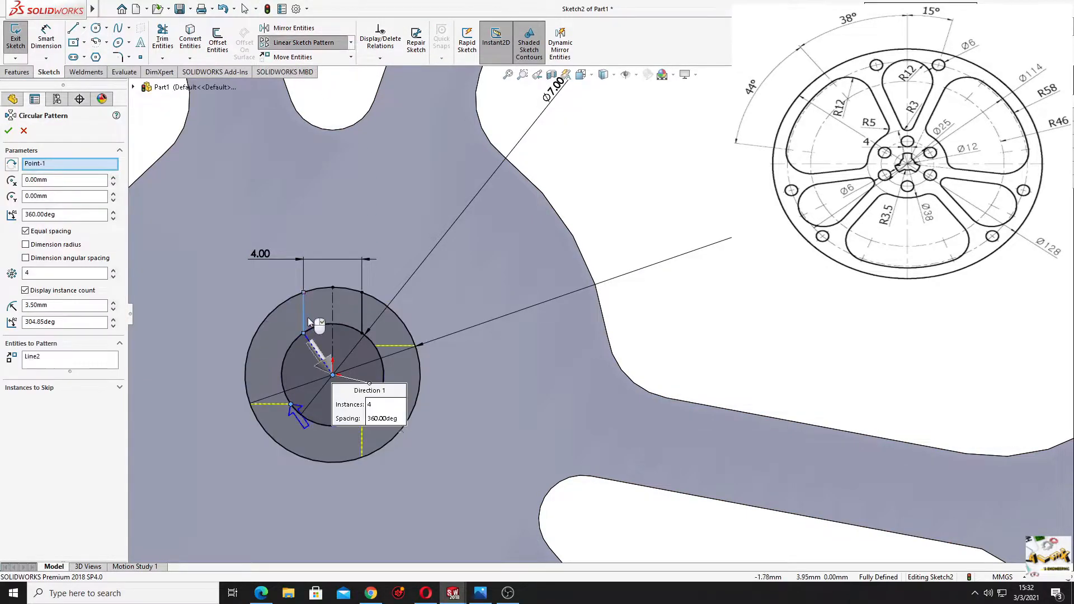
pyautogui.click(361, 318)
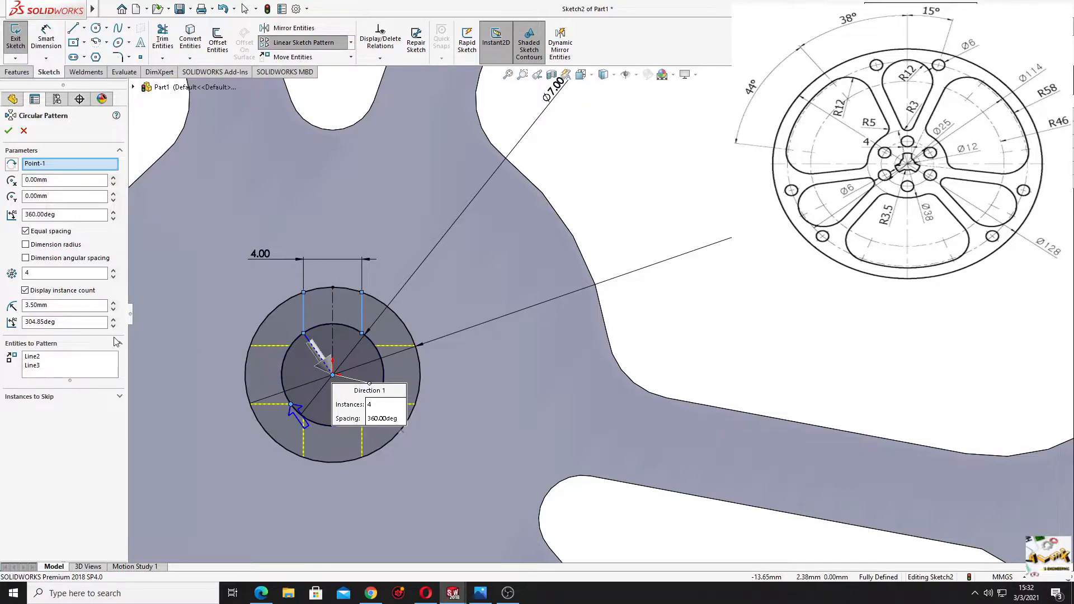
pyautogui.click(60, 274)
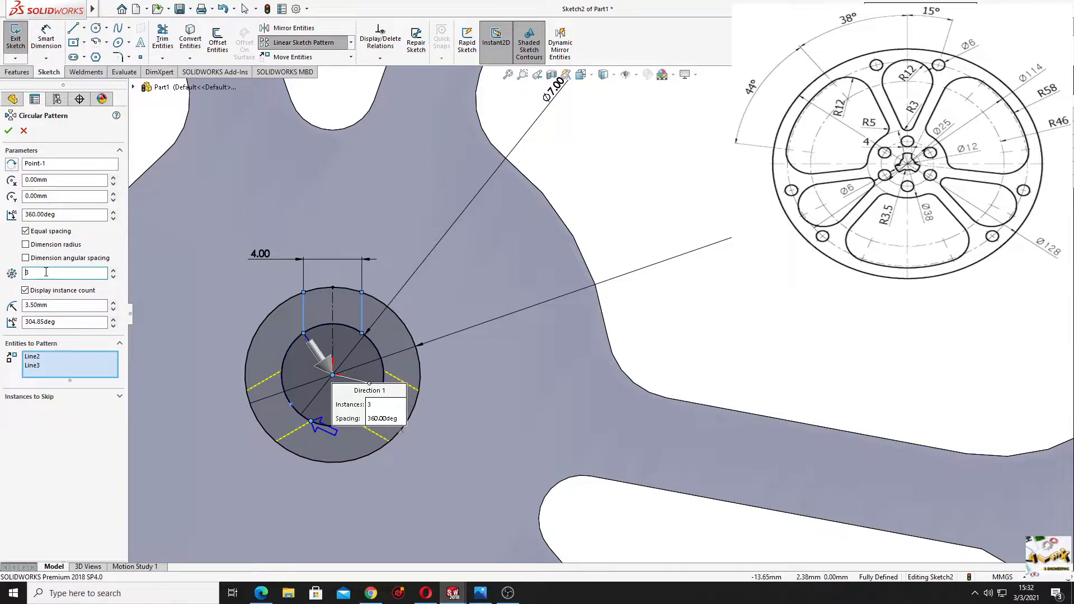
pyautogui.click(8, 130)
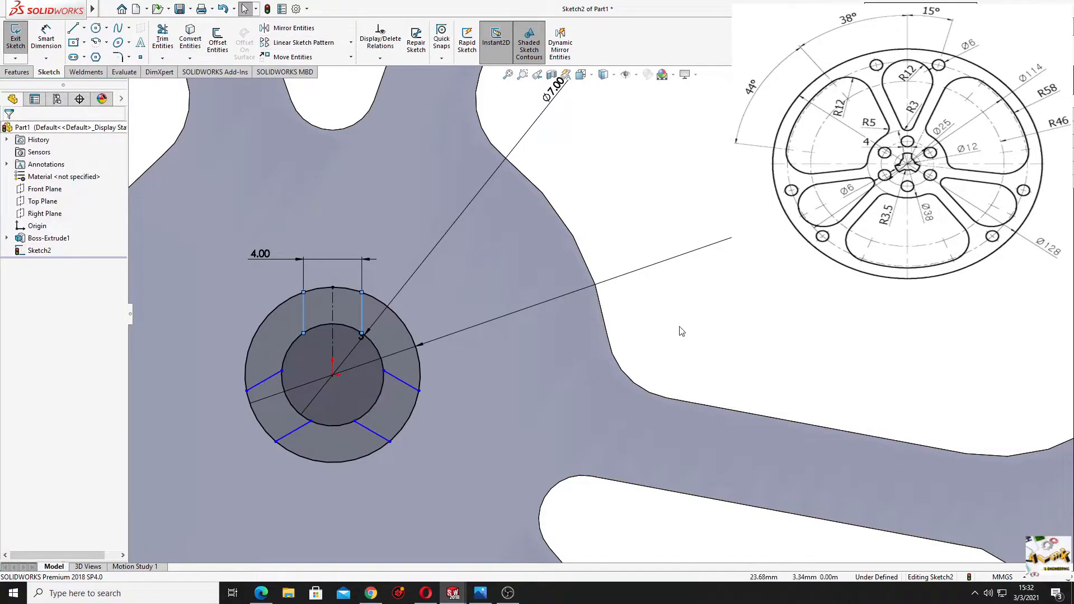
# - Make the outer endpoints of the two lower-right patterned lines coincident with the 12 mm circle
pyautogui.click(418, 391)
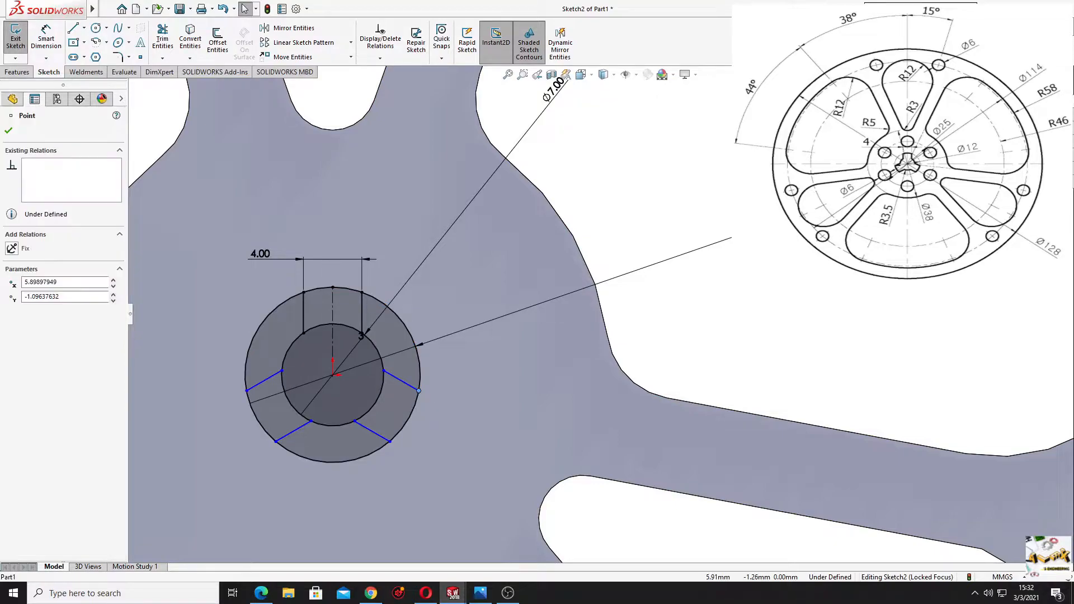
pyautogui.keyDown('ctrl'); pyautogui.click(414, 410); pyautogui.keyUp('ctrl')
pyautogui.click(462, 360)
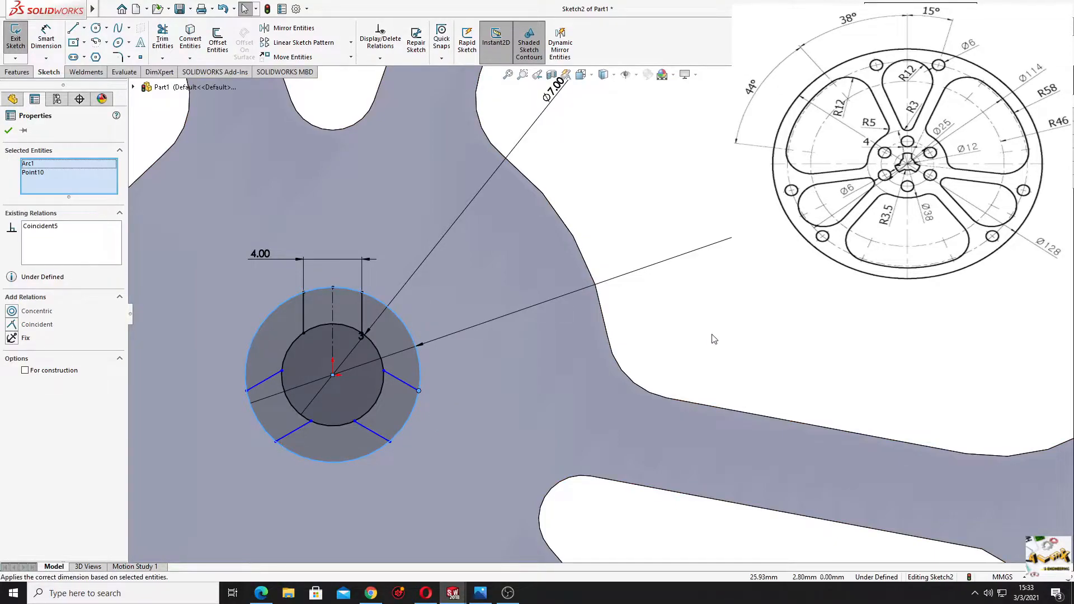
pyautogui.click(390, 442)
pyautogui.keyDown('ctrl'); pyautogui.click(381, 451); pyautogui.keyUp('ctrl')
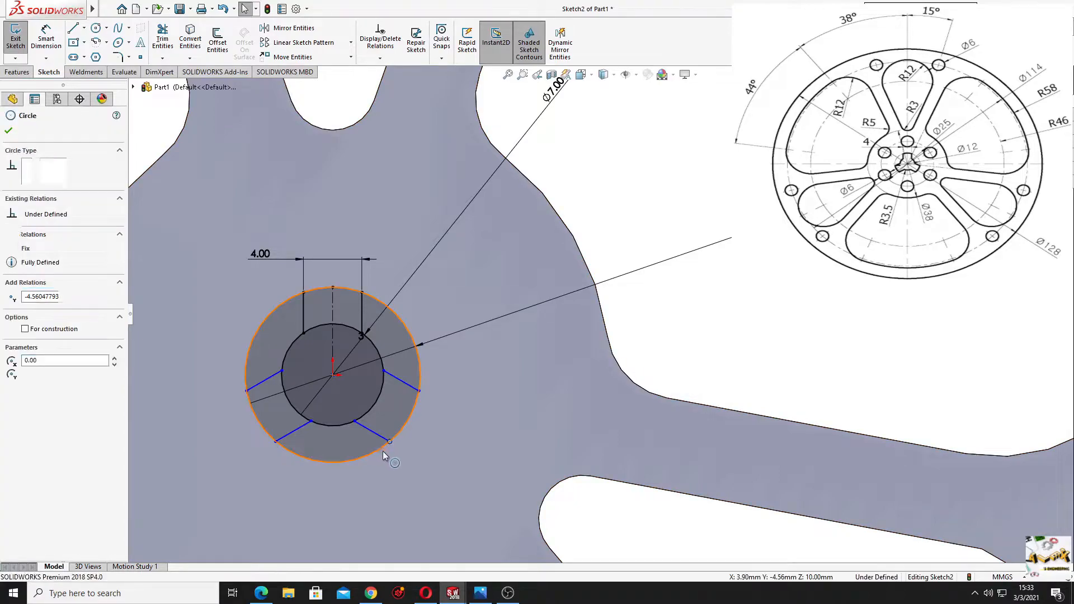
pyautogui.click(435, 394)
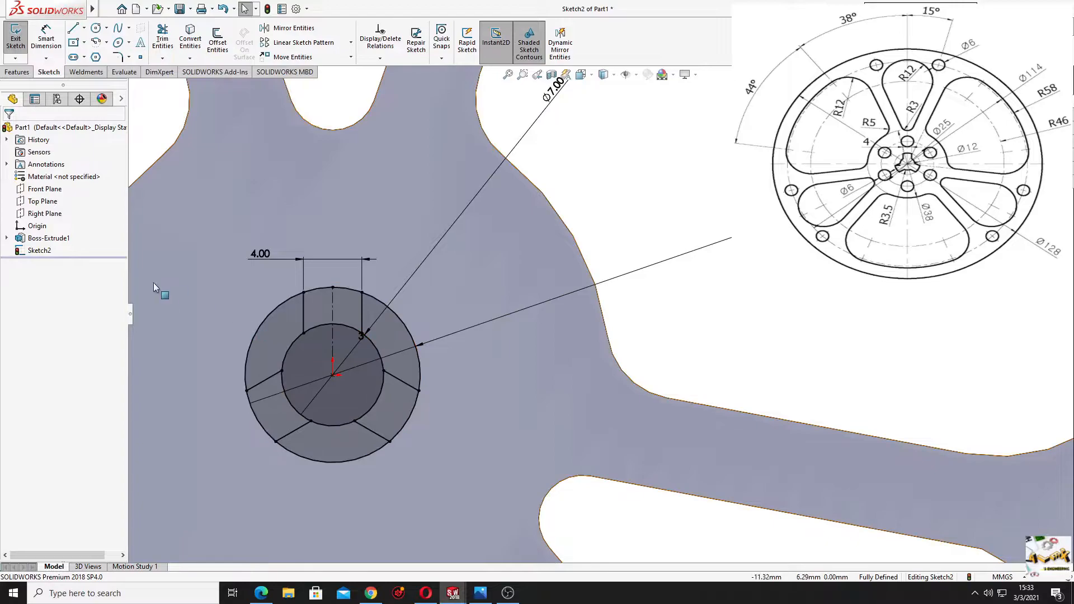
# - Trim the outer circle between the slots and the inner circle inside them to leave one three-lobed hub outline
pyautogui.click(161, 39)
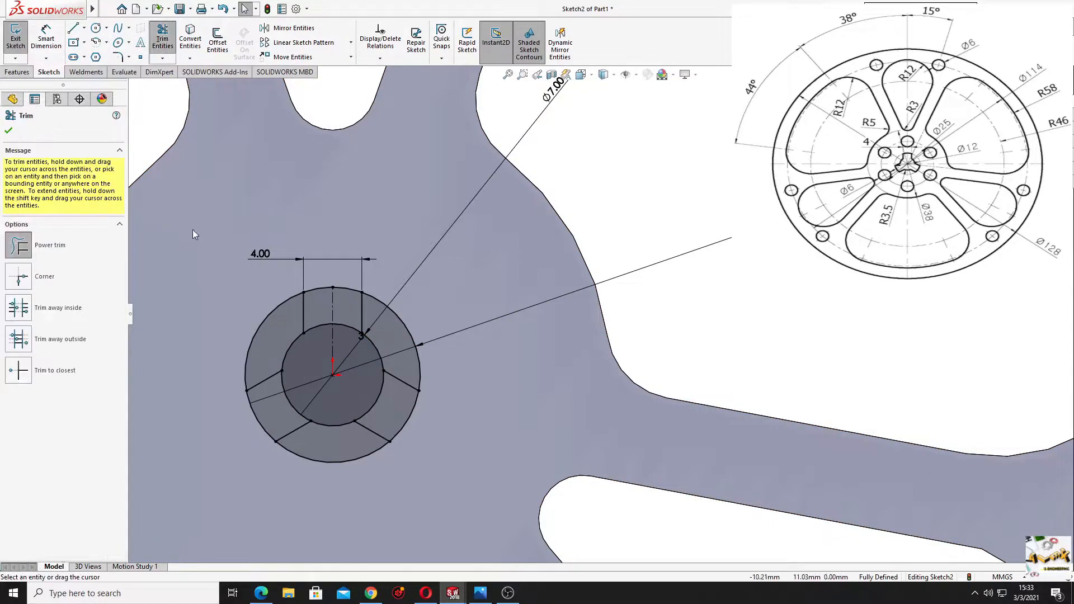
pyautogui.moveTo(263, 298)
pyautogui.mouseDown()
pyautogui.moveTo(308, 337)
pyautogui.moveTo(323, 314)
pyautogui.moveTo(400, 296)
pyautogui.mouseUp()
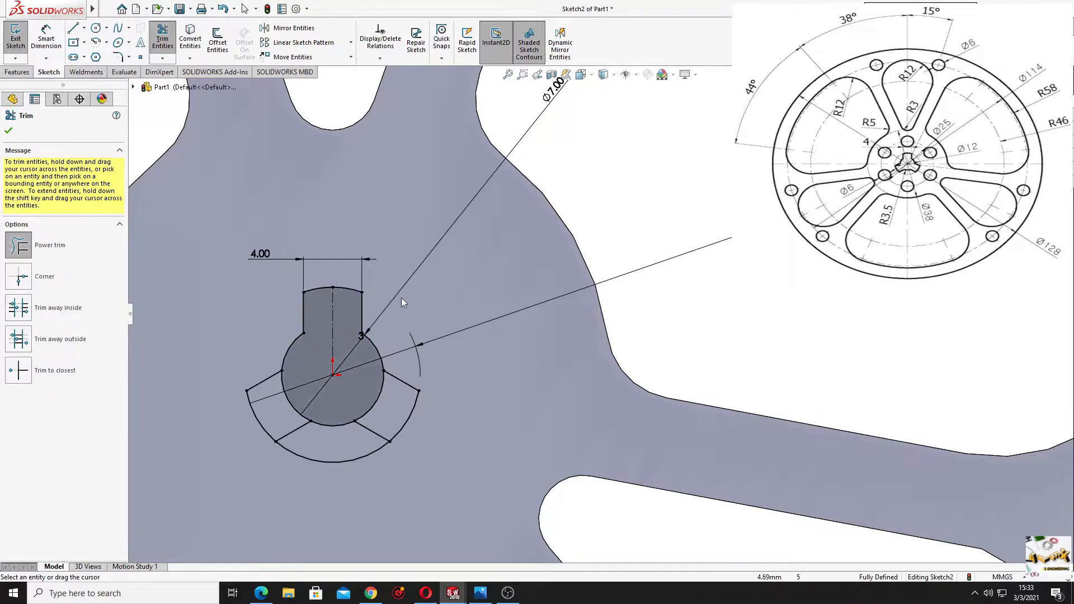
pyautogui.moveTo(353, 441)
pyautogui.mouseDown()
pyautogui.moveTo(350, 456)
pyautogui.moveTo(390, 394)
pyautogui.moveTo(304, 393)
pyautogui.moveTo(267, 407)
pyautogui.moveTo(300, 411)
pyautogui.mouseUp()
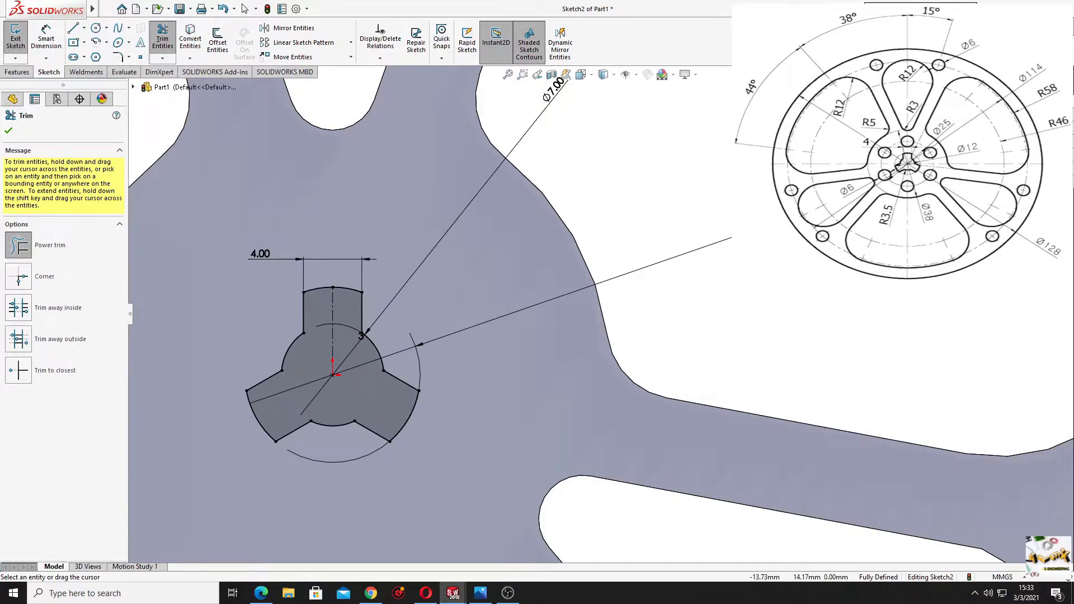
pyautogui.click(9, 131)
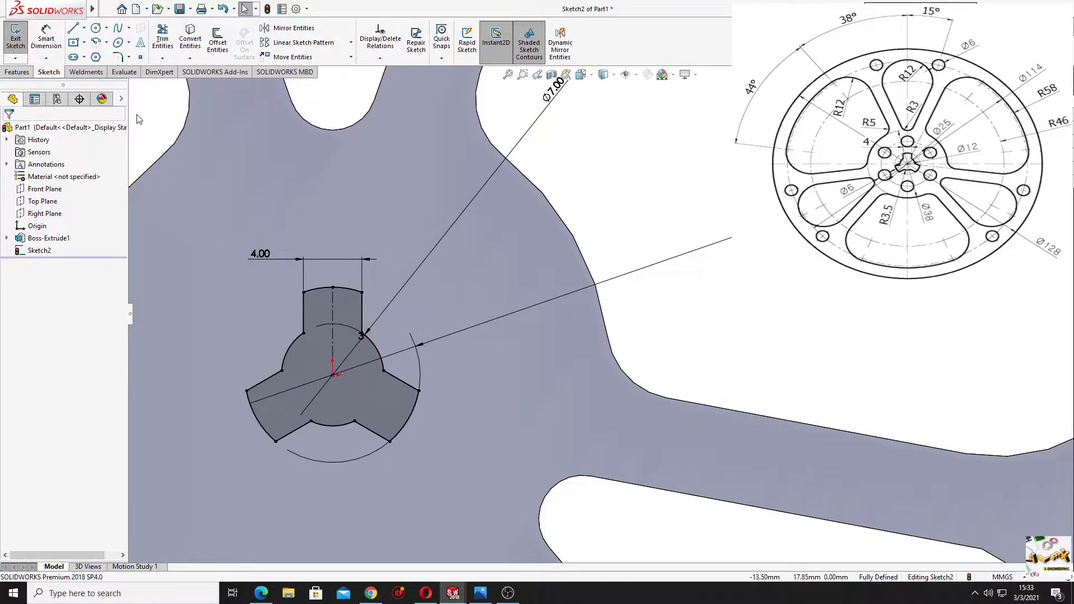
# - Extrude-cut the three-lobed hub outline through the full thickness of the wheel
pyautogui.click(17, 71)
pyautogui.click(166, 42)
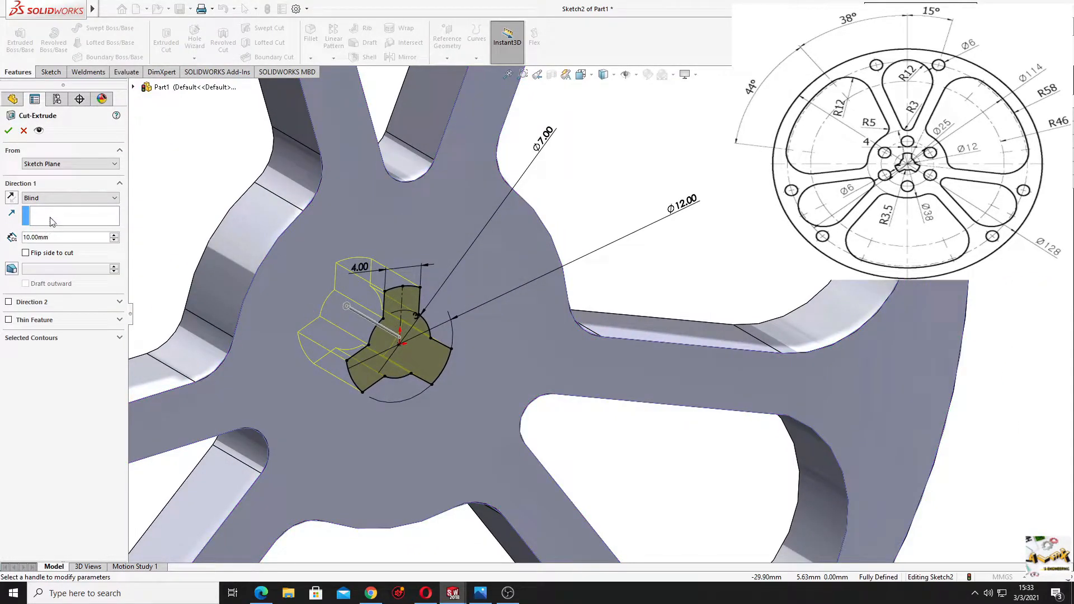
pyautogui.click(58, 198)
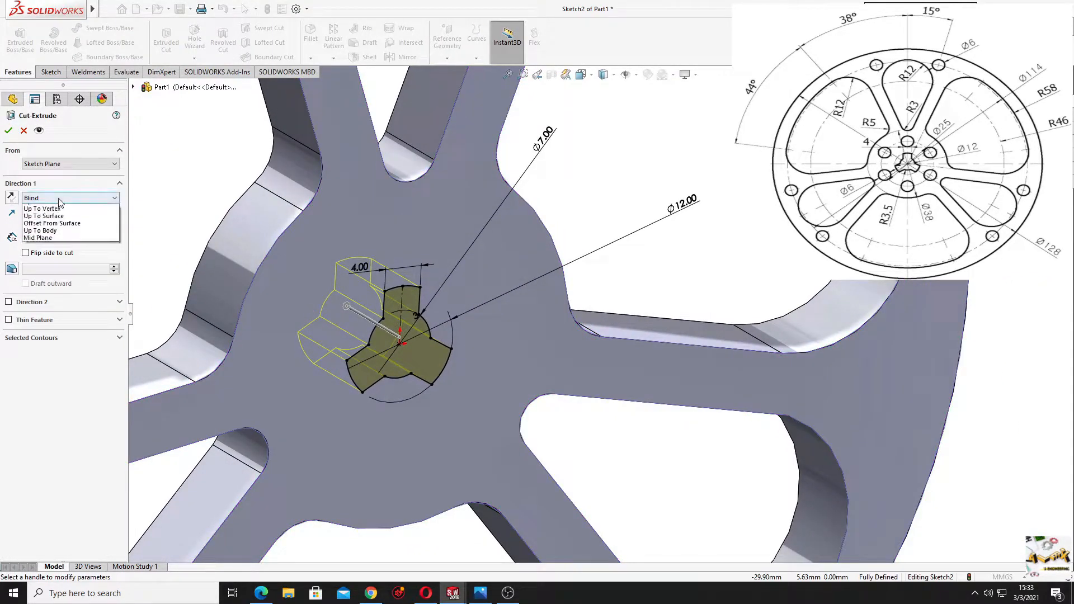
pyautogui.click(42, 229)
pyautogui.click(16, 131)
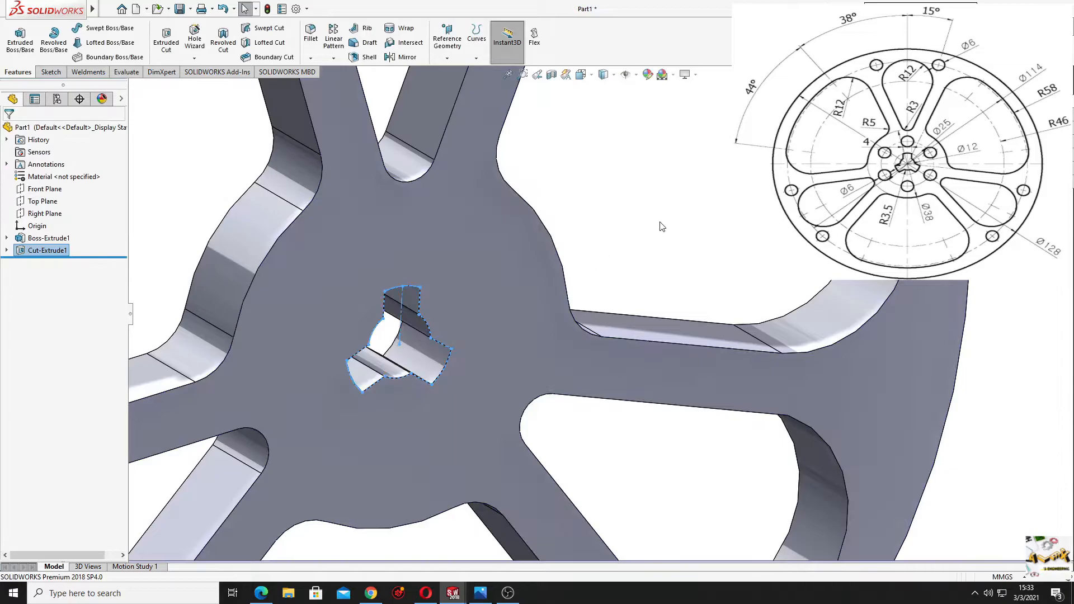
# - Inspect the whole wheel, check the hole layout in the reference drawing in Photos, and move that drawing window off the model
pyautogui.scroll(5, 488, 297)
pyautogui.scroll(-1, 484, 369)
pyautogui.moveTo(485, 370)
pyautogui.mouseDown(button='middle')
pyautogui.moveTo(446, 301)
pyautogui.moveTo(410, 390)
pyautogui.moveTo(474, 336)
pyautogui.moveTo(446, 360)
pyautogui.moveTo(484, 376)
pyautogui.moveTo(448, 349)
pyautogui.mouseUp(button='middle')
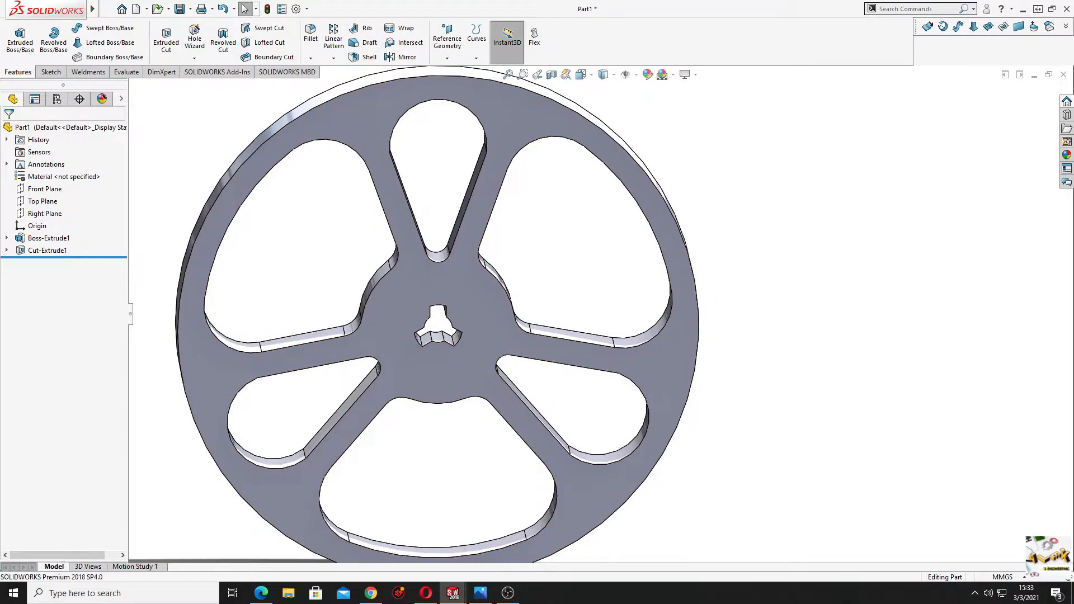
pyautogui.hotkey('alt', 'Tab')
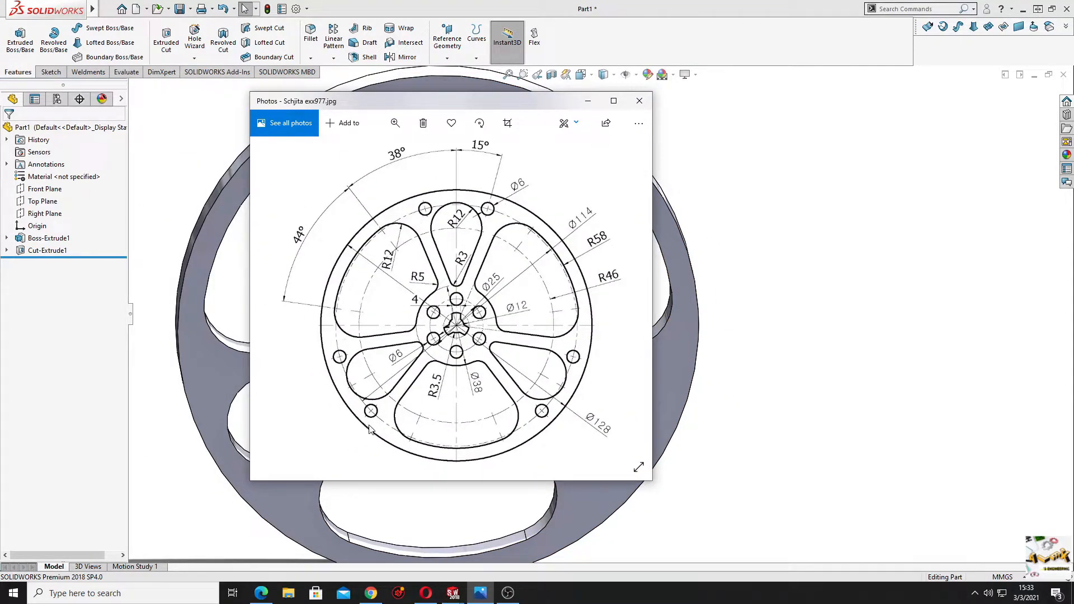
pyautogui.moveTo(534, 102); pyautogui.dragTo(0, 80)
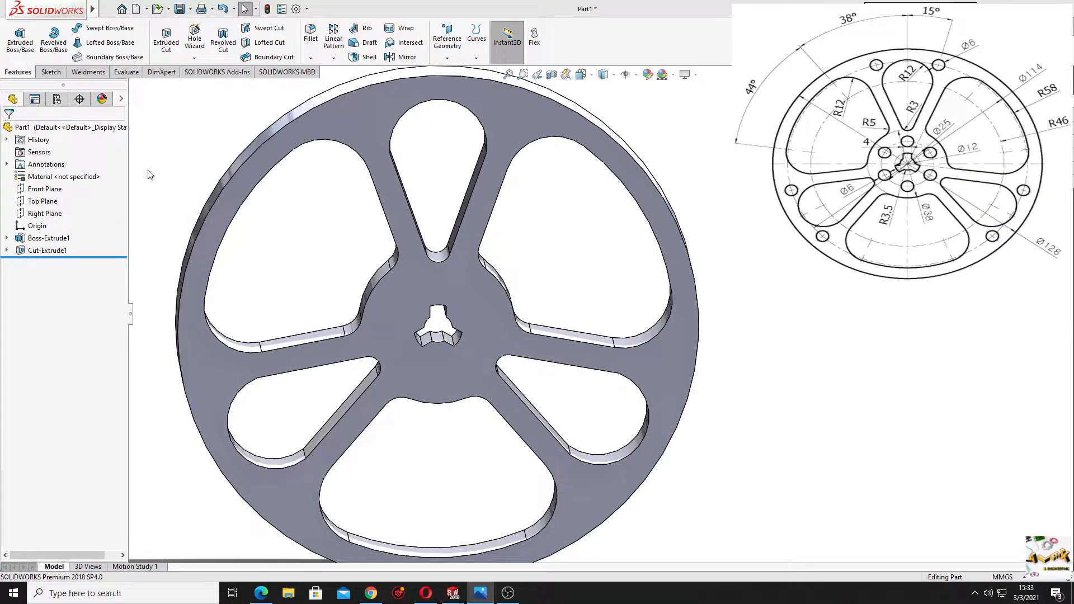
# - Start a new sketch on the wheel's front face
pyautogui.click(465, 279)
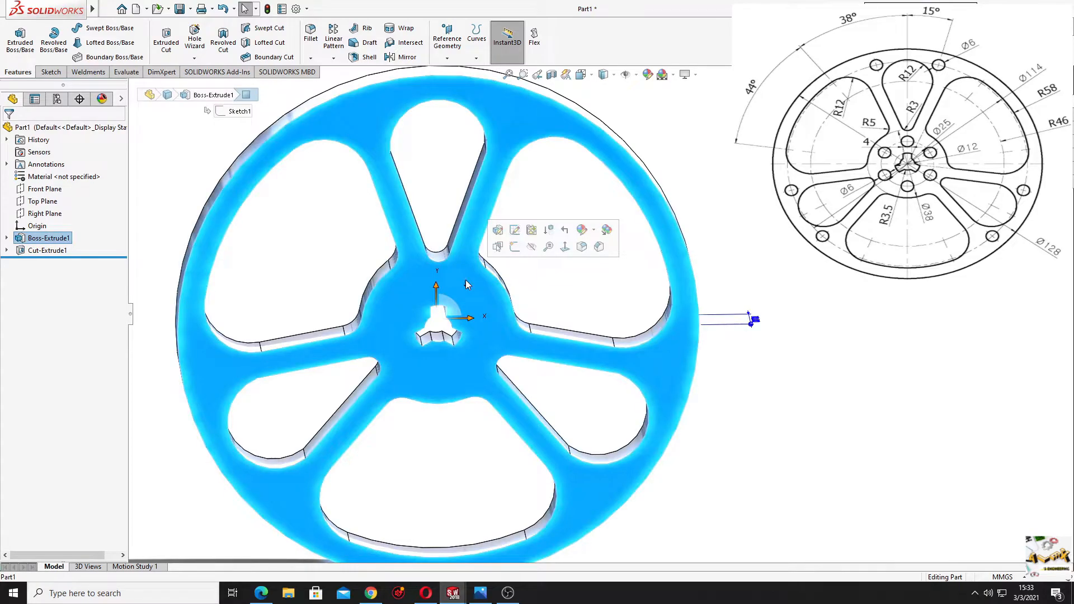
pyautogui.click(514, 247)
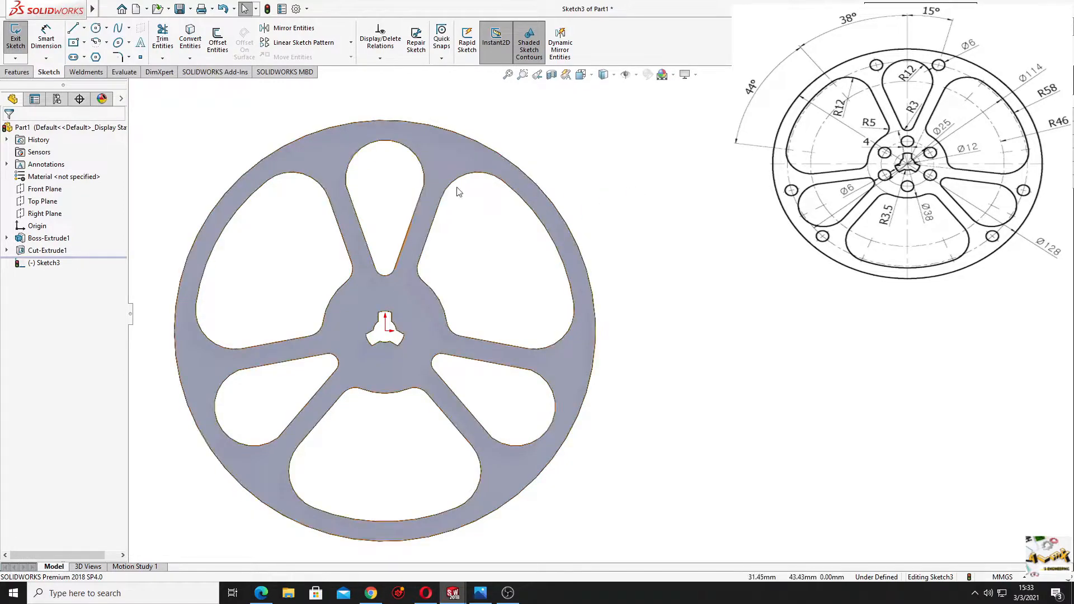
pyautogui.scroll(-2, 428, 192)
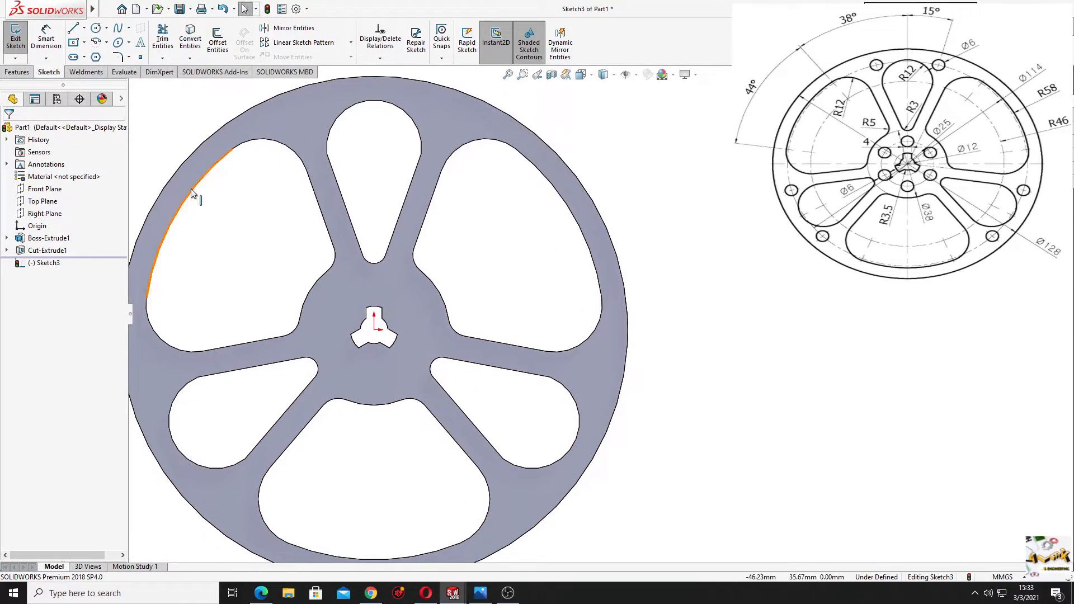
# - Draw a circle about 105 mm in diameter centred on the origin and convert it to construction geometry
pyautogui.click(96, 28)
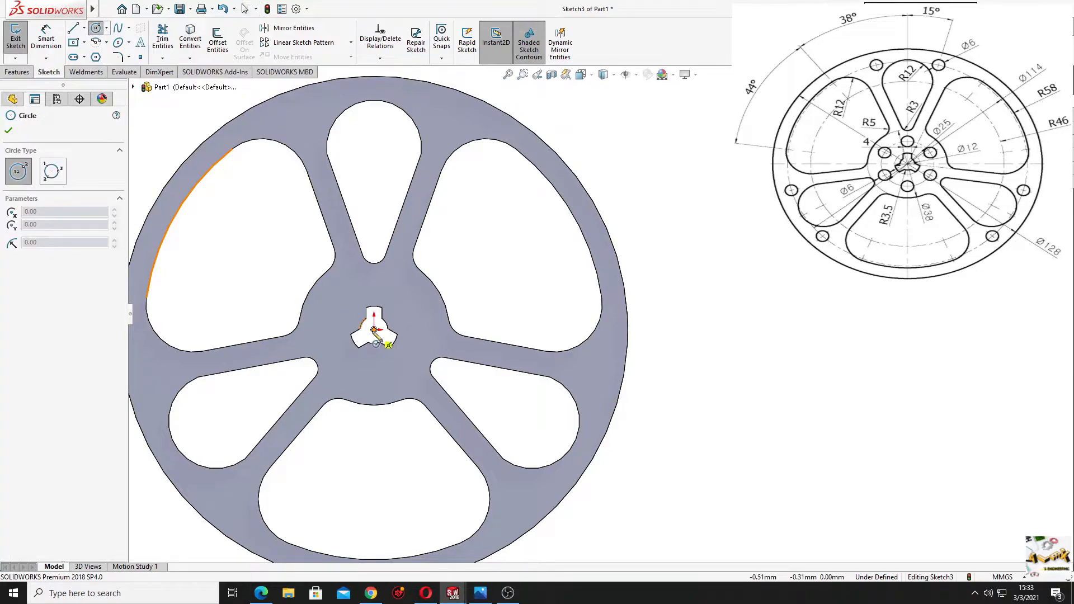
pyautogui.click(373, 330)
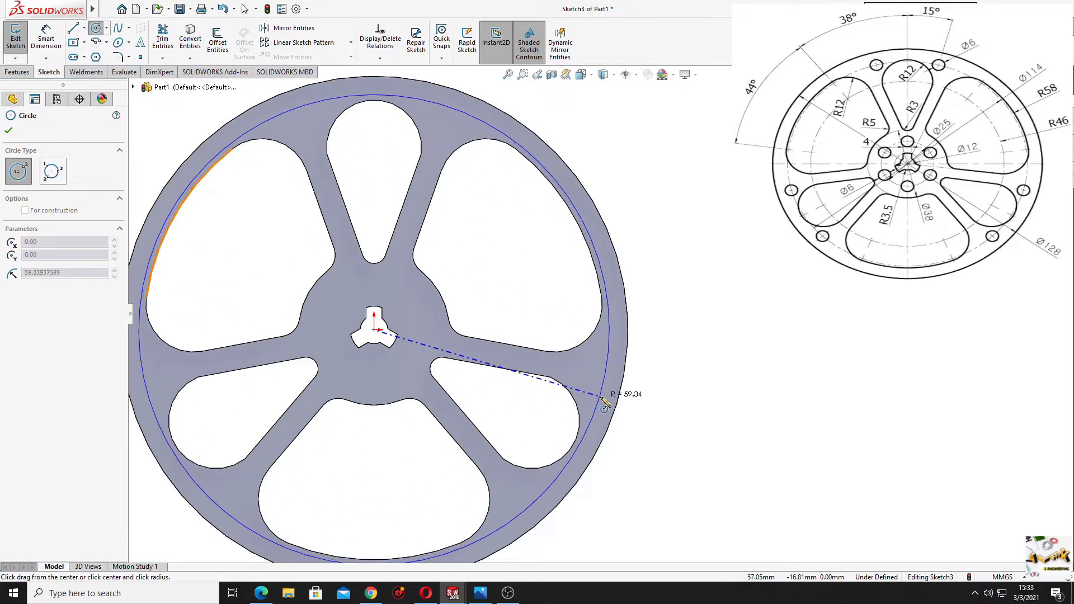
pyautogui.click(581, 380)
pyautogui.press('Escape')
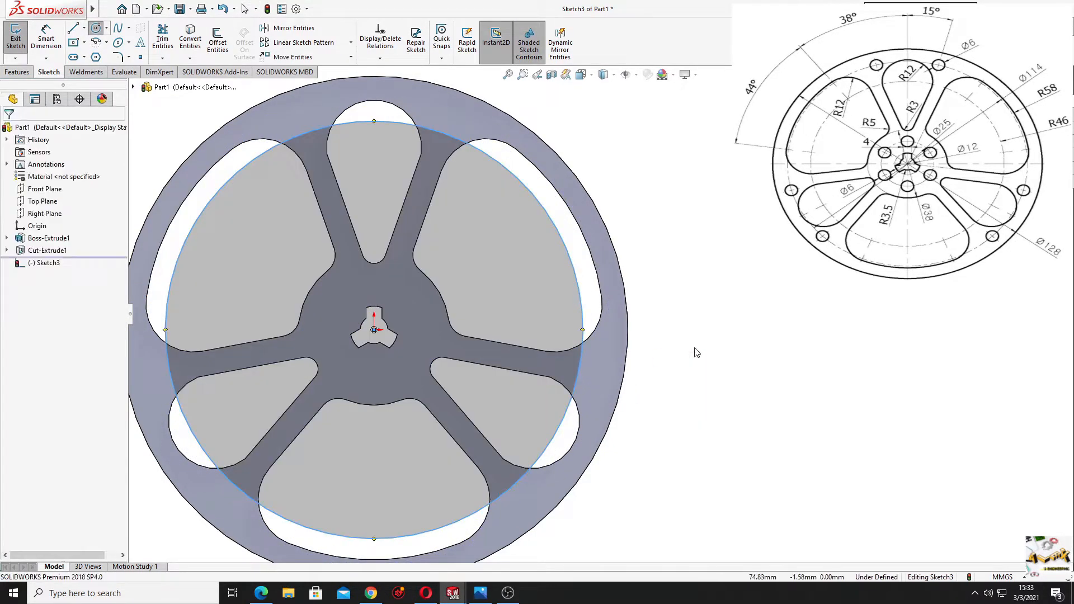
pyautogui.click(584, 324)
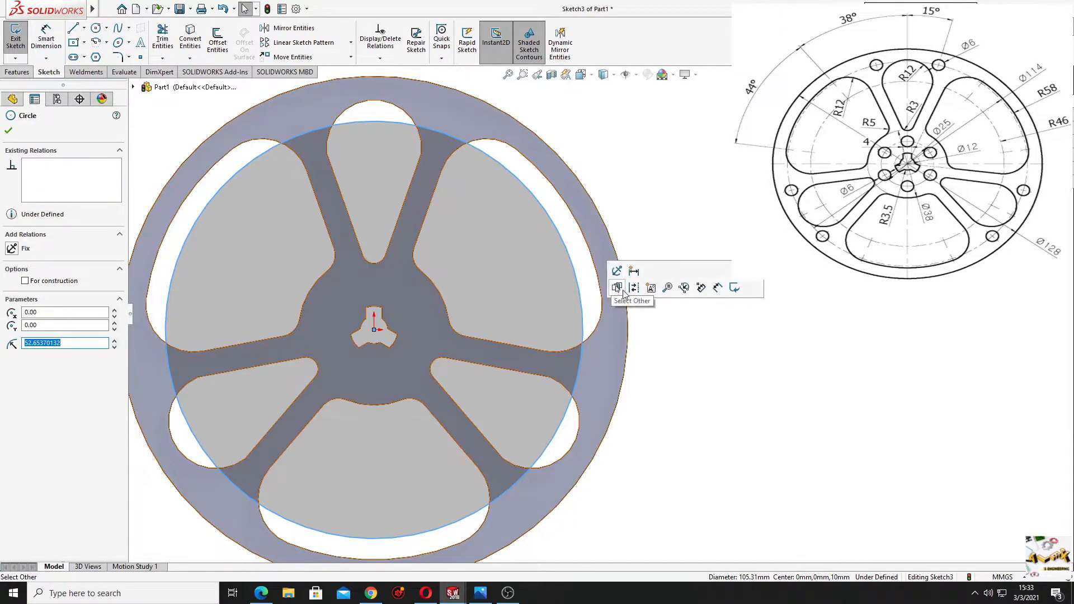
pyautogui.click(617, 287)
pyautogui.click(685, 347)
# - Dimension the construction circle's diameter at 114 mm
pyautogui.click(47, 38)
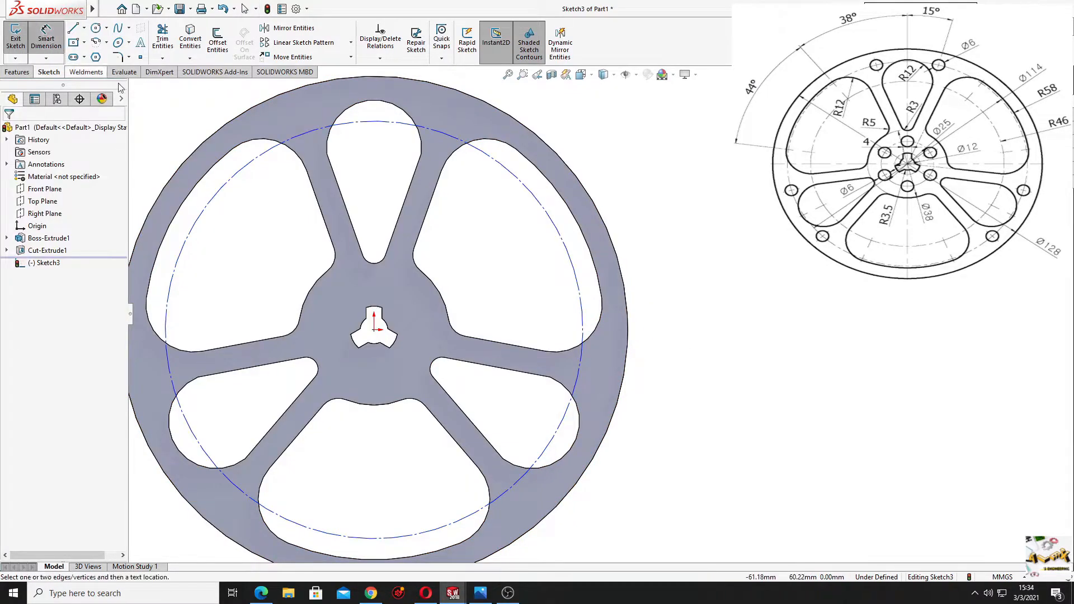
pyautogui.click(278, 158)
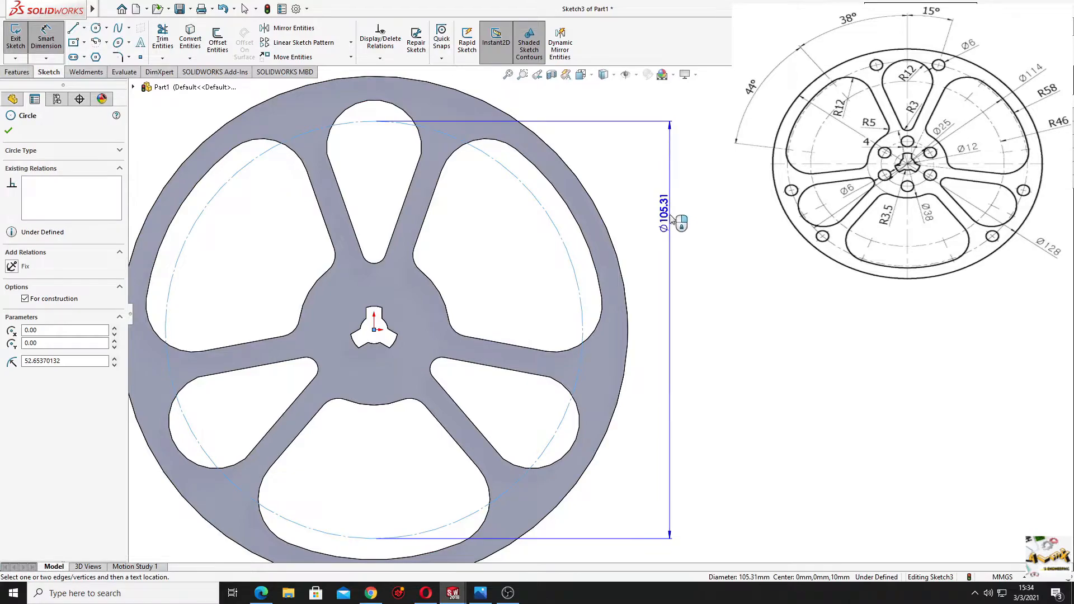
pyautogui.click(674, 248)
pyautogui.write('11')
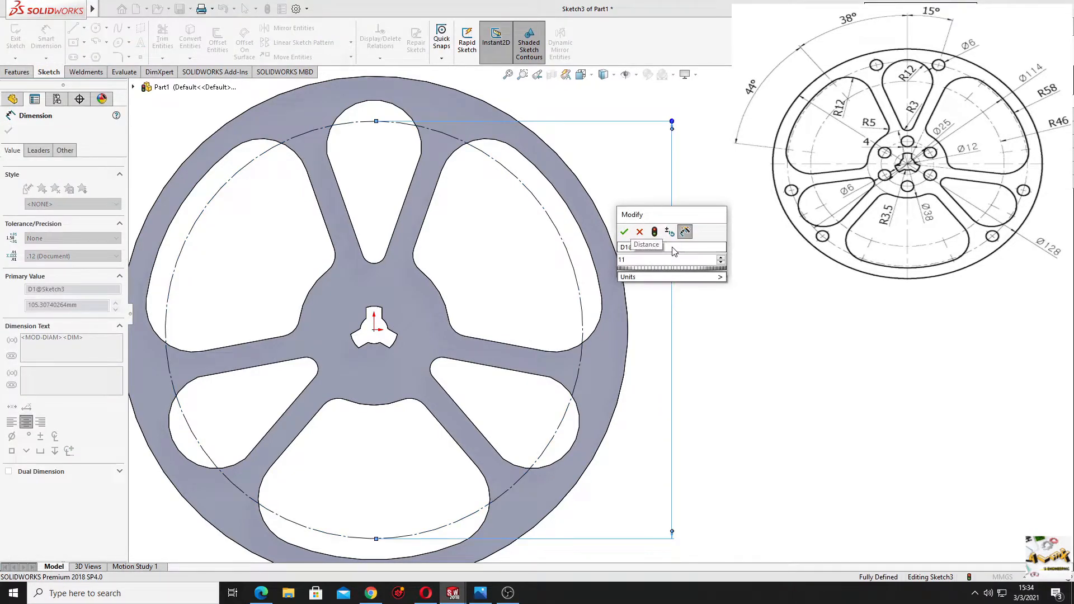
pyautogui.write('4')
pyautogui.press('Return')
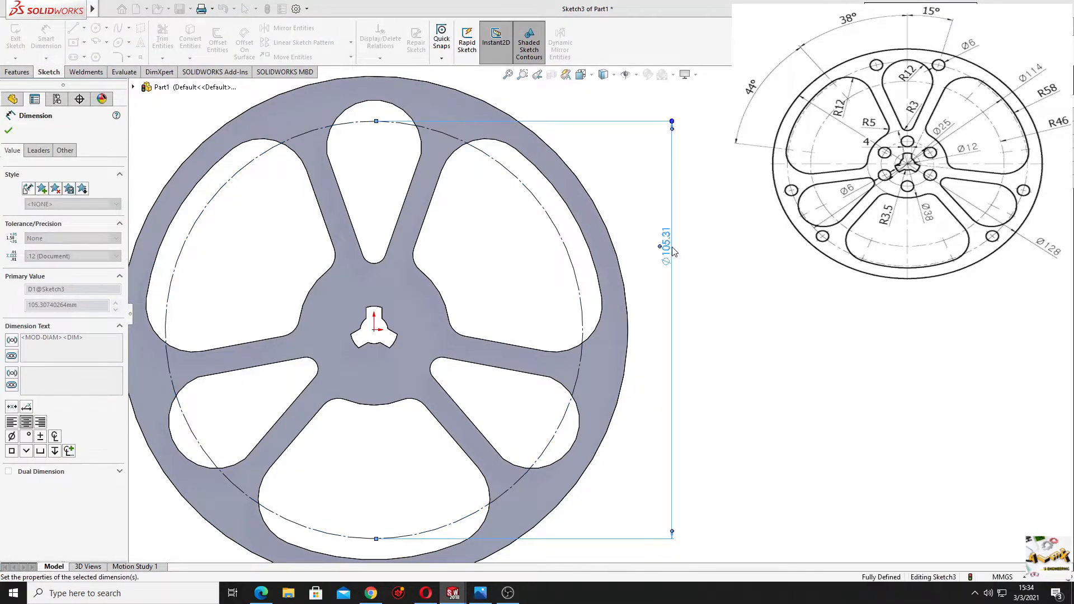
pyautogui.rightClick(774, 281)
pyautogui.press('Escape')
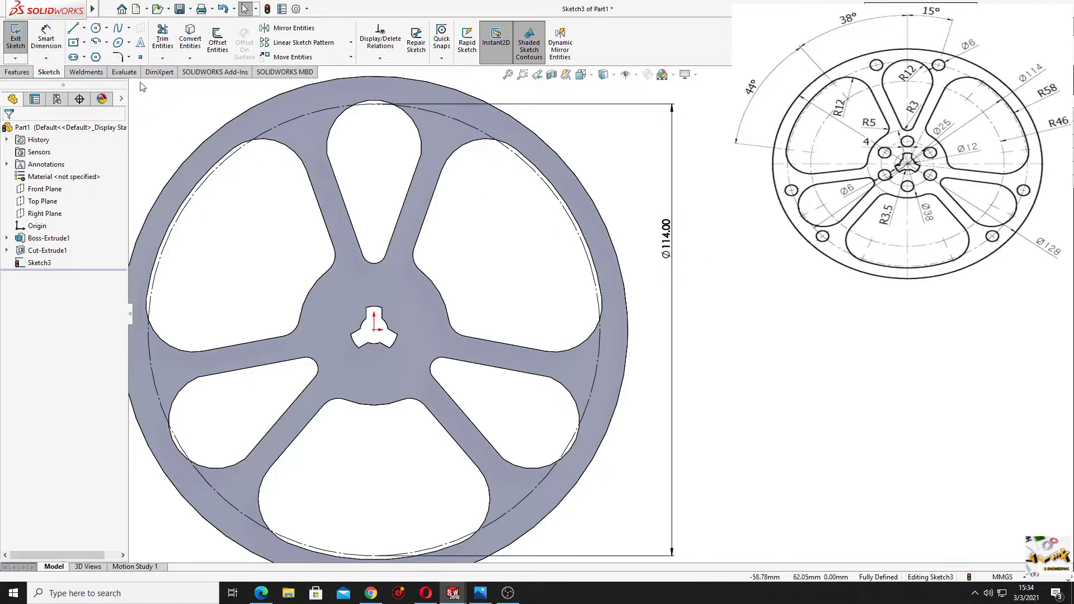
# - Draw two centerlines about 38° apart from the origin to the 114 mm circle, one on each side of the upper narrow opening
pyautogui.click(85, 29)
pyautogui.click(93, 54)
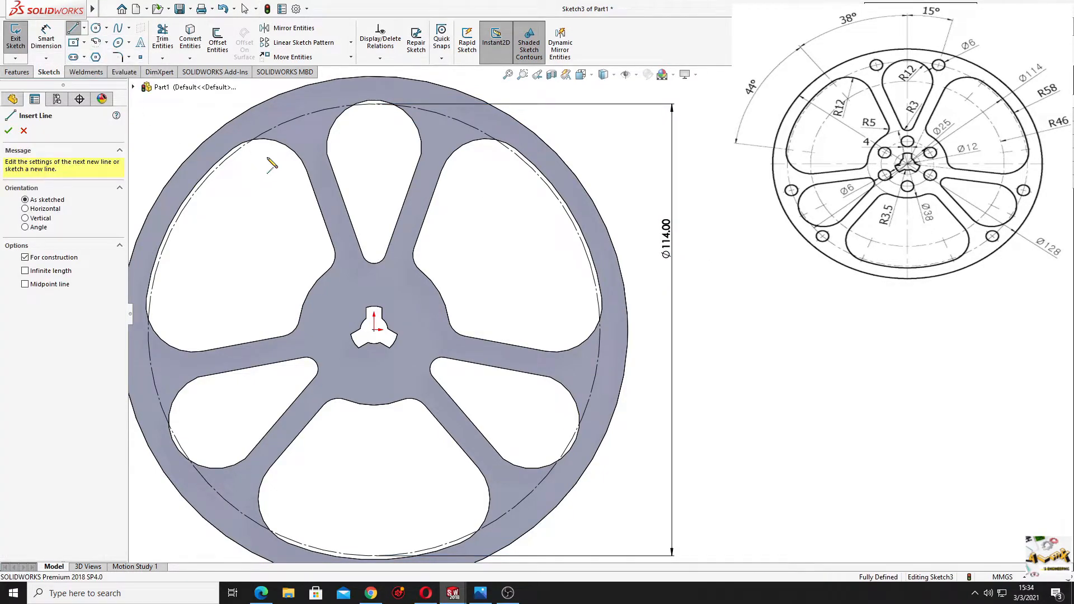
pyautogui.click(297, 119)
pyautogui.click(374, 330)
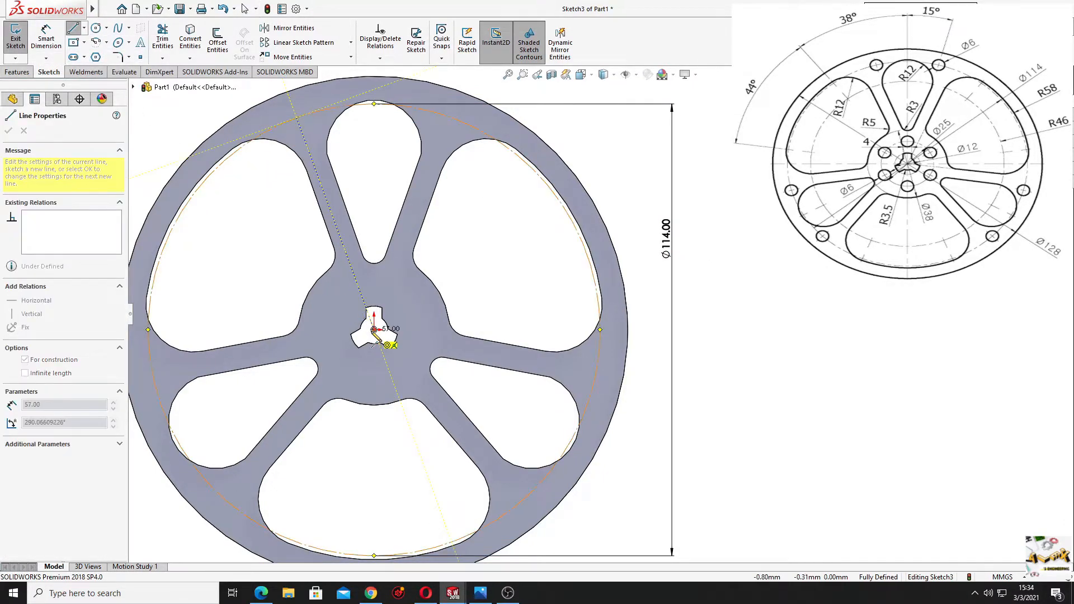
pyautogui.click(445, 116)
pyautogui.press('Escape')
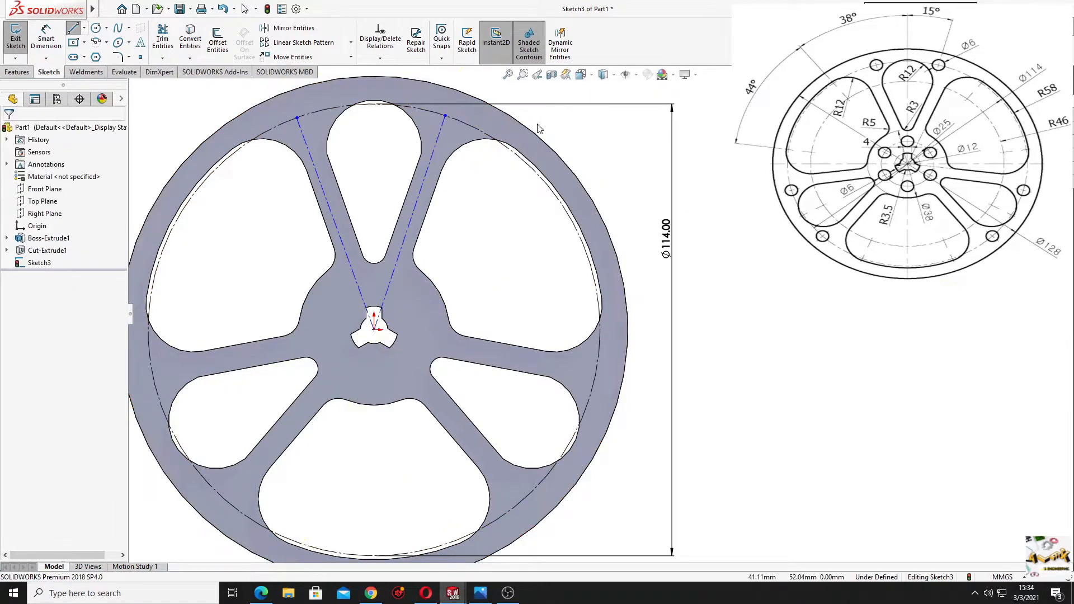
# - Dimension the angle between the two slanted centerlines at 30°
pyautogui.click(47, 38)
pyautogui.click(304, 147)
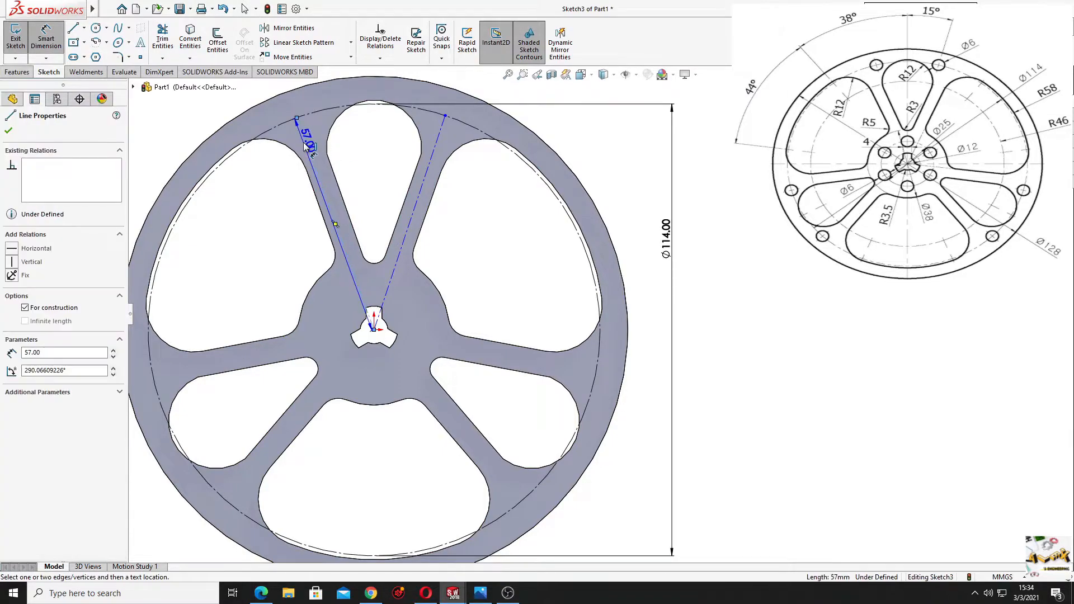
pyautogui.click(435, 152)
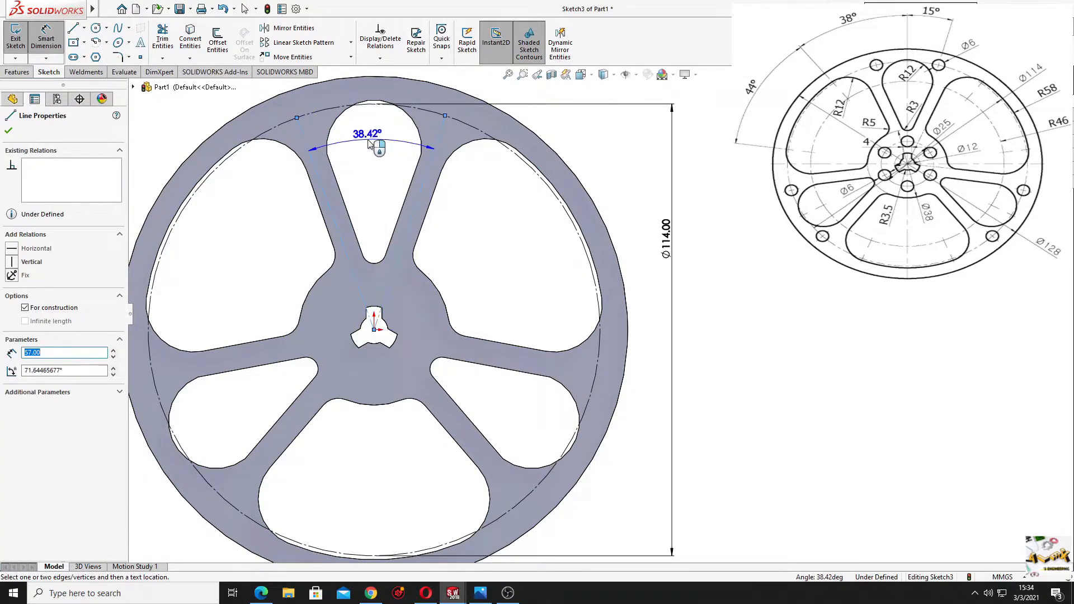
pyautogui.click(368, 145)
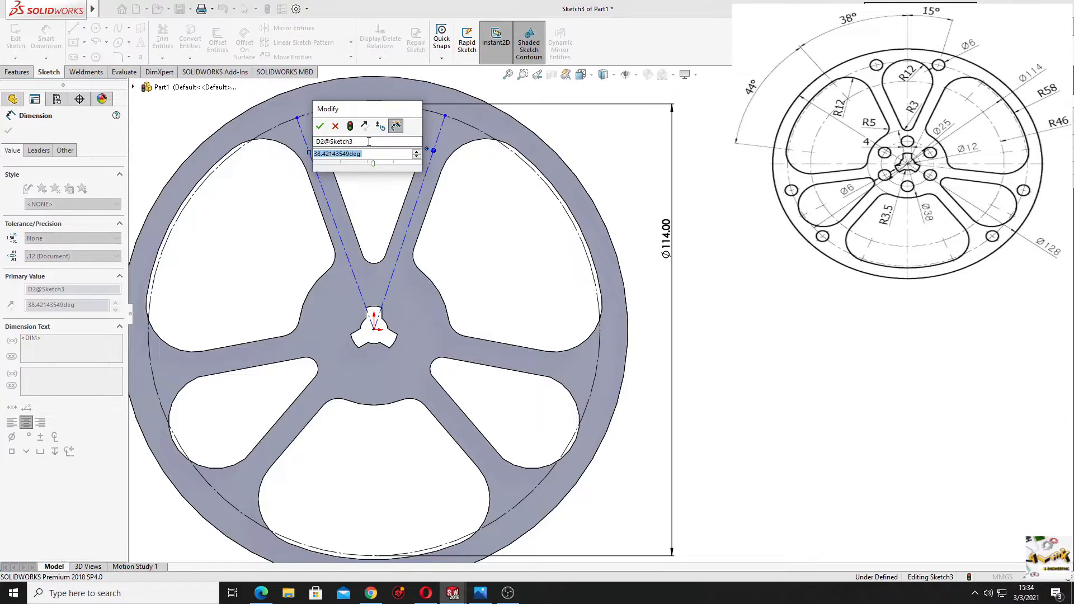
pyautogui.press('Return')
pyautogui.rightClick(626, 156)
pyautogui.click(648, 190)
# - Draw a vertical centerline from the origin up to the top of the 114 mm construction circle
pyautogui.click(84, 28)
pyautogui.click(93, 54)
pyautogui.click(373, 330)
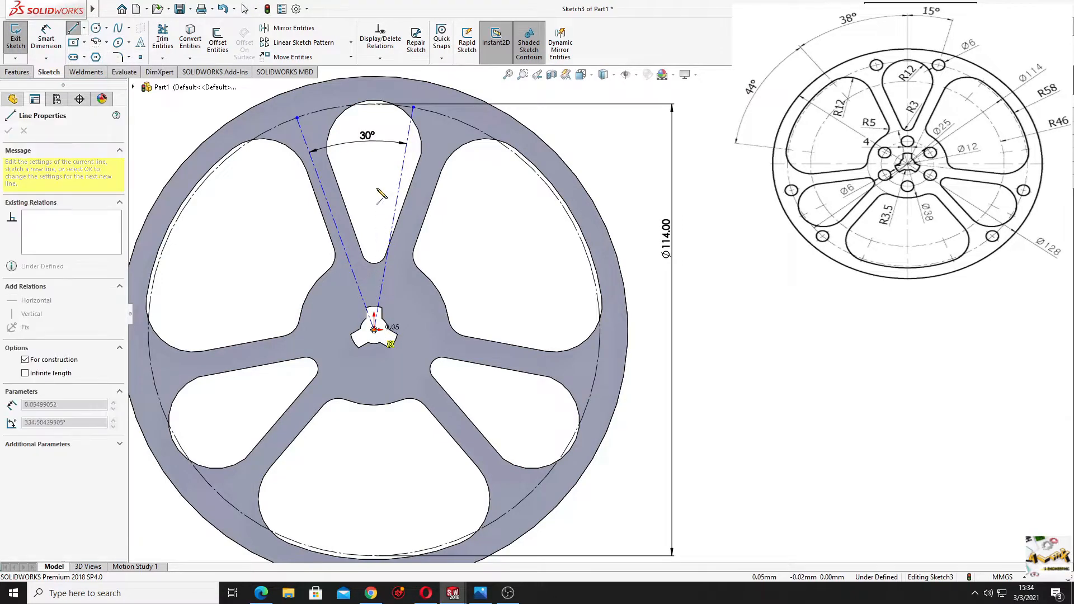
pyautogui.click(373, 104)
pyautogui.rightClick(449, 147)
pyautogui.click(467, 161)
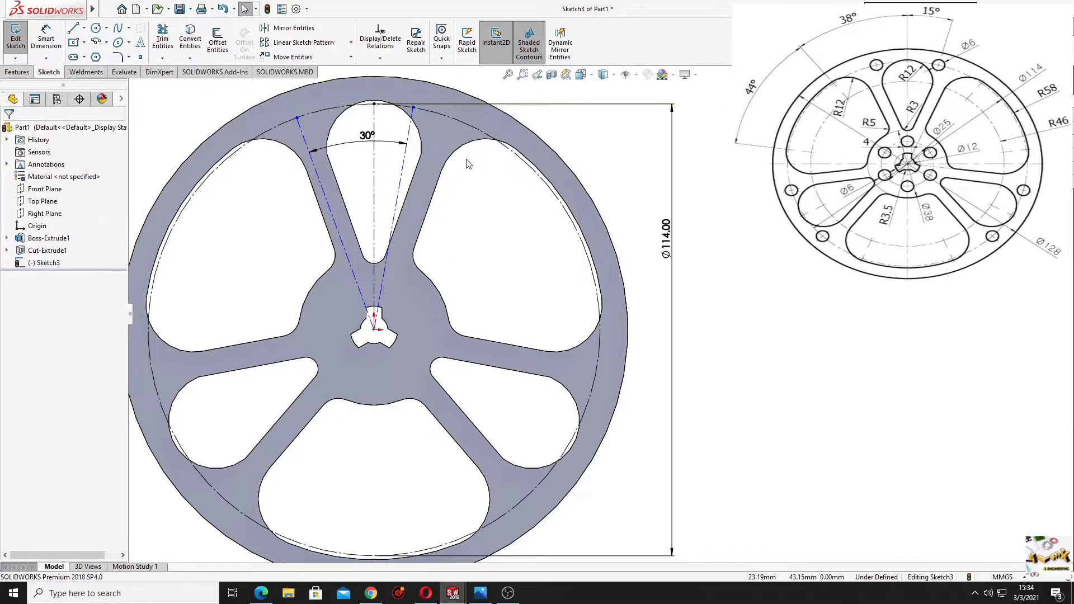
# - Dimension the angle between the vertical centerline and the slanted centerline on its right at 15°
pyautogui.click(46, 39)
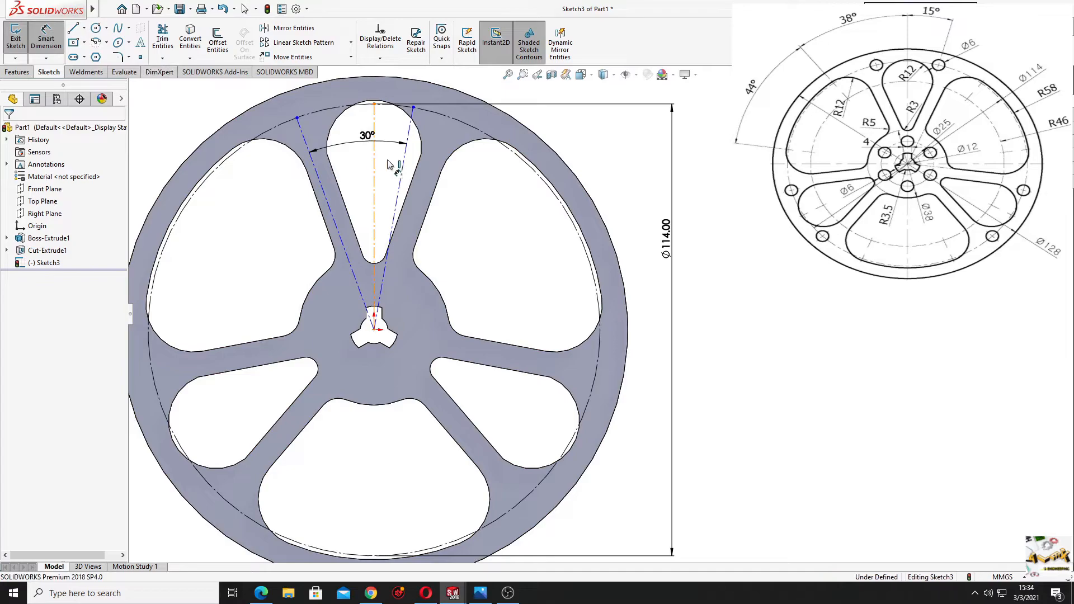
pyautogui.click(382, 163)
pyautogui.click(399, 168)
pyautogui.click(394, 175)
pyautogui.write('15')
pyautogui.press('Return')
pyautogui.rightClick(770, 281)
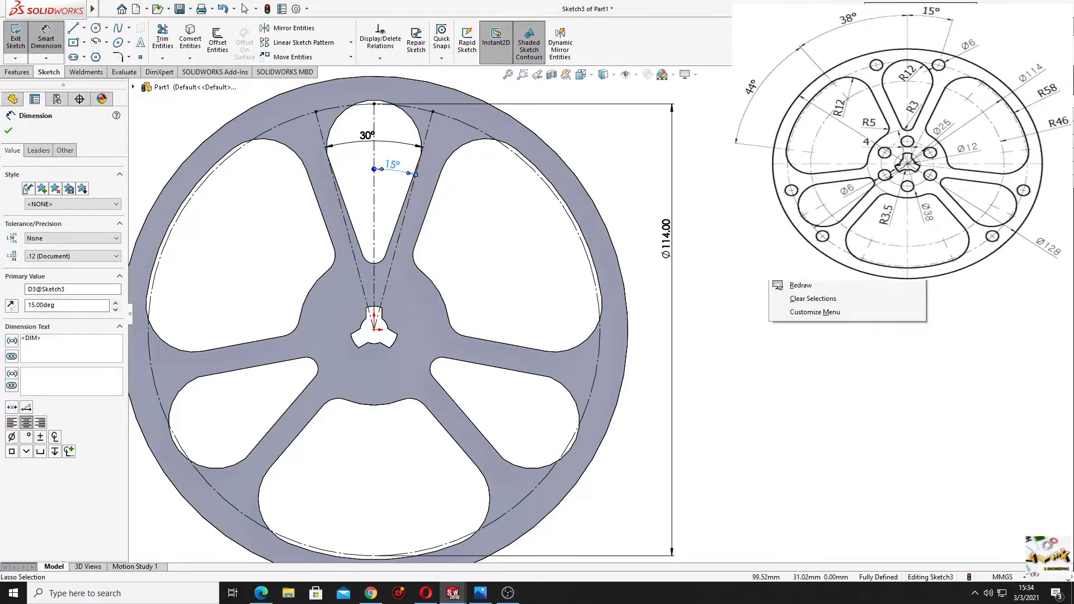
pyautogui.press('Escape')
pyautogui.press('Escape')
# - Draw a circle about 25 mm in diameter around the hub, centred on the origin, and convert it to construction geometry
pyautogui.keyDown('ctrl'); pyautogui.moveTo(458, 244); pyautogui.dragTo(471, 237, button='middle'); pyautogui.keyUp('ctrl')
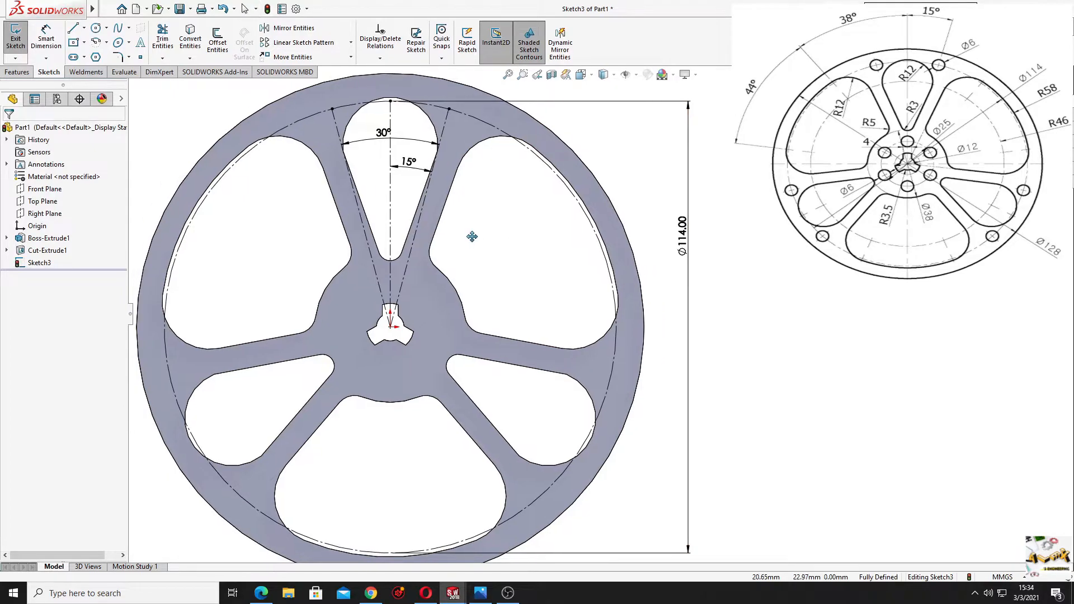
pyautogui.click(96, 27)
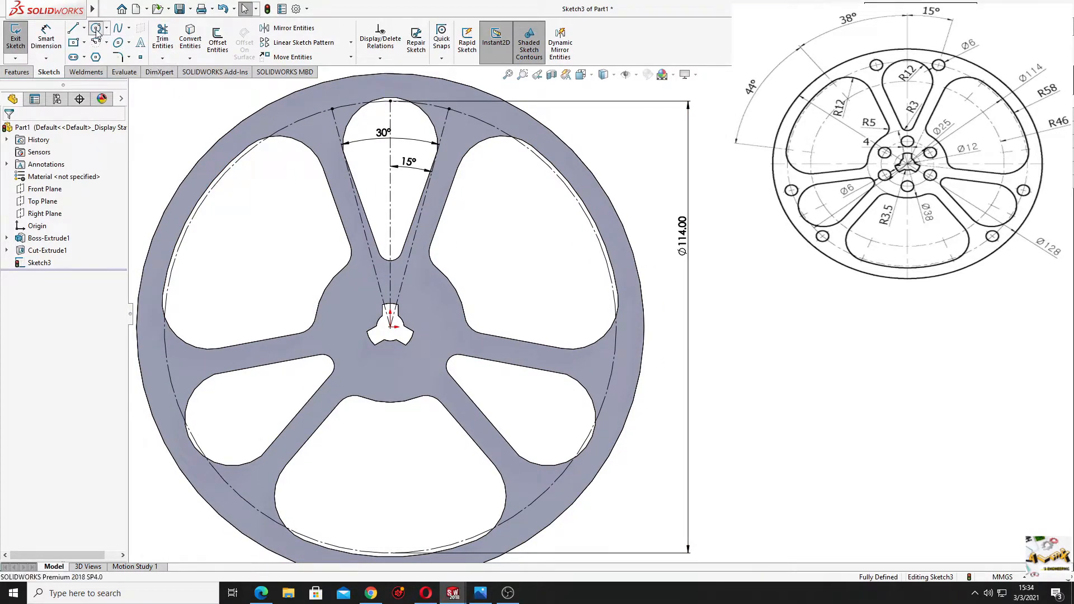
pyautogui.click(390, 326)
pyautogui.click(434, 351)
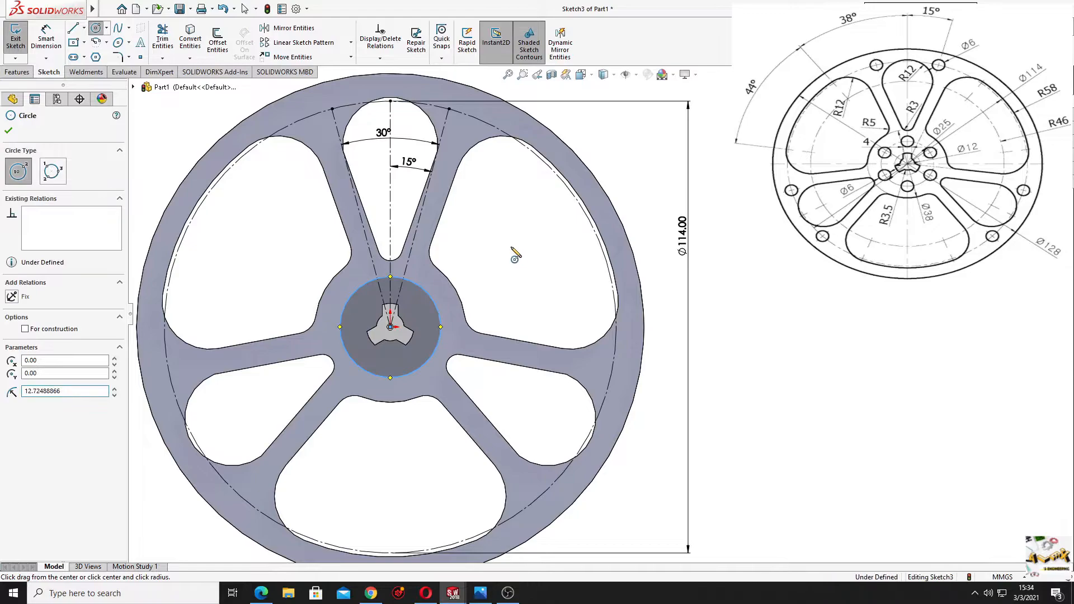
pyautogui.press('Escape')
pyautogui.click(437, 307)
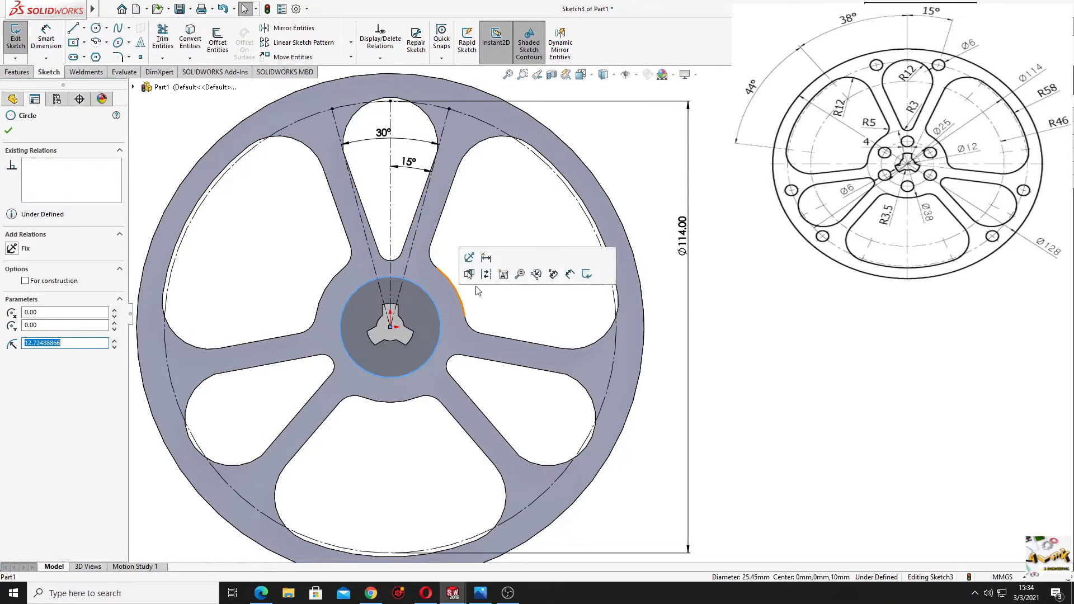
pyautogui.click(486, 275)
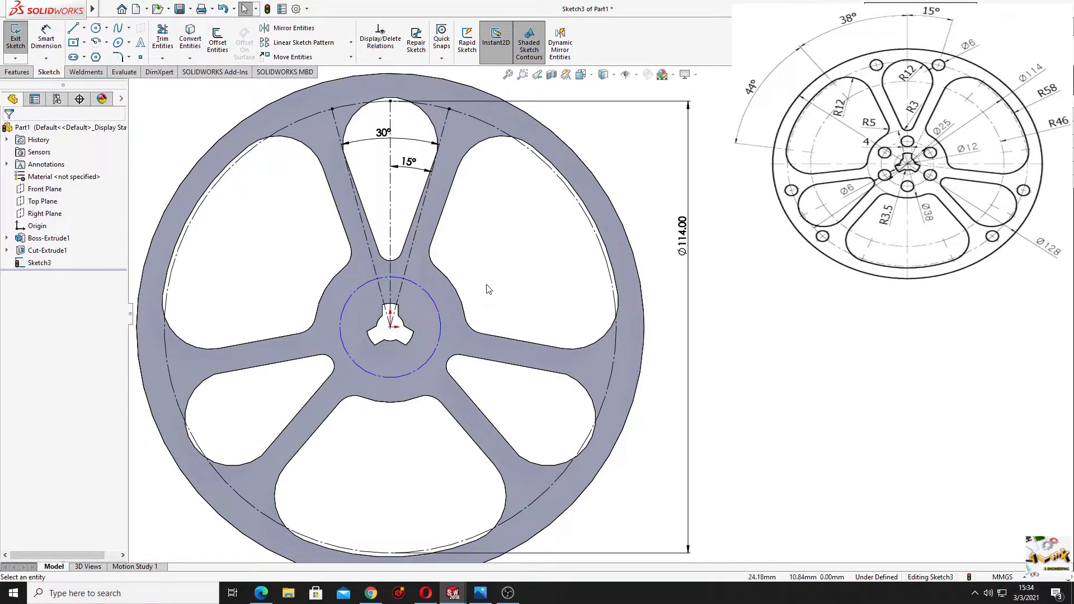
# - Dimension the hub construction circle's diameter at 25 mm
pyautogui.scroll(-3, 488, 289)
pyautogui.click(57, 52)
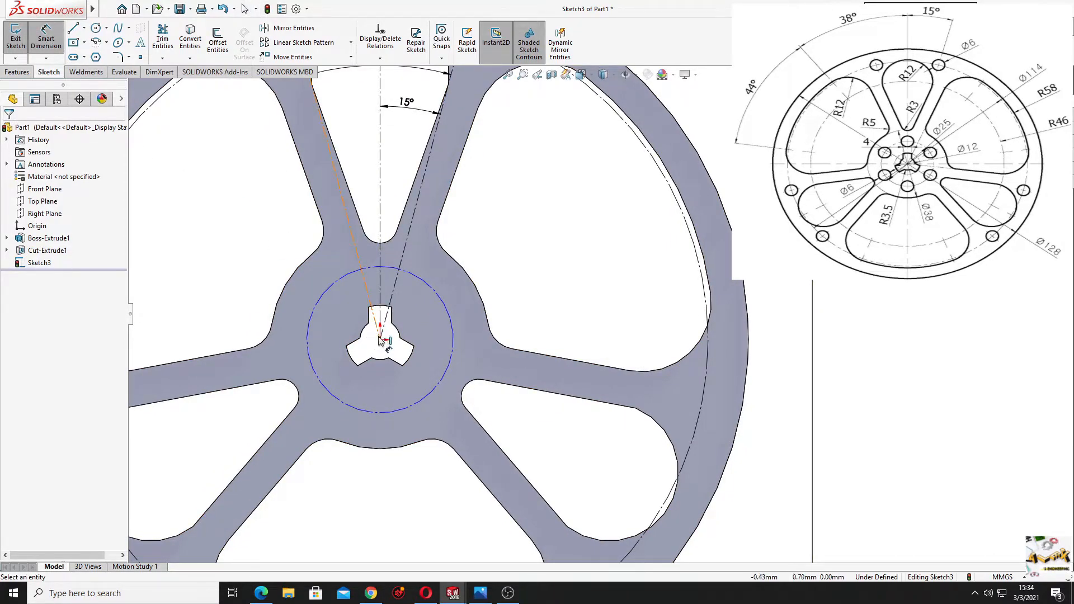
pyautogui.click(451, 322)
pyautogui.click(504, 283)
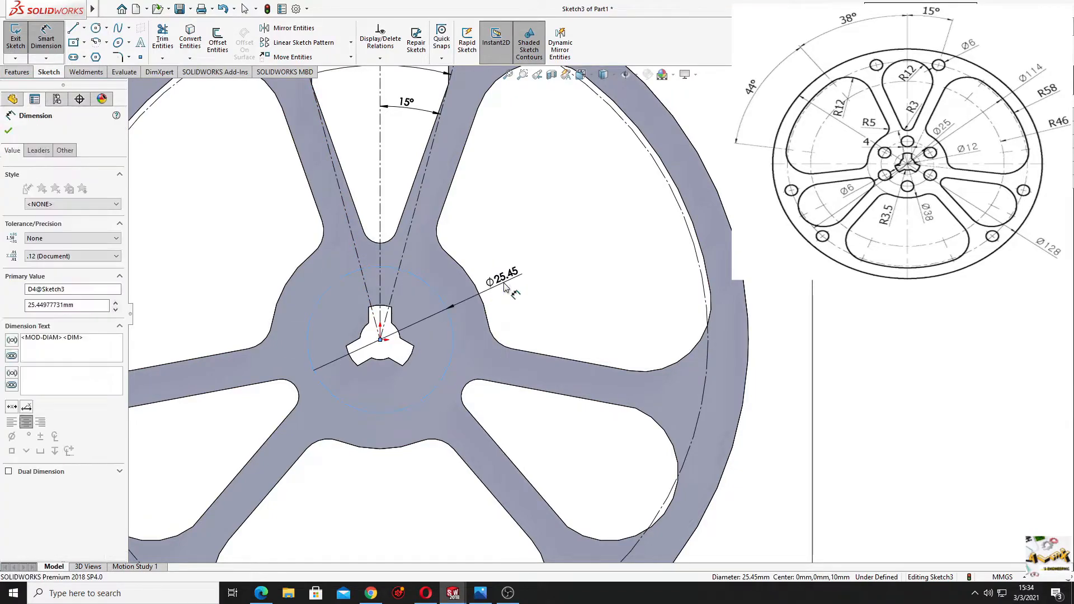
pyautogui.write('25')
pyautogui.press('Return')
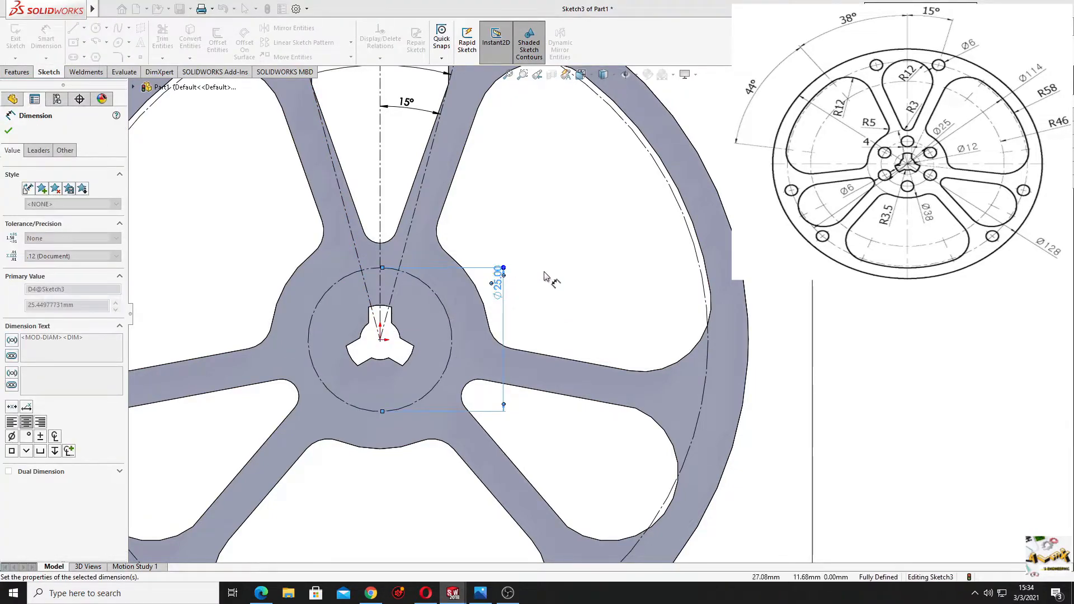
pyautogui.rightClick(568, 238)
pyautogui.click(597, 270)
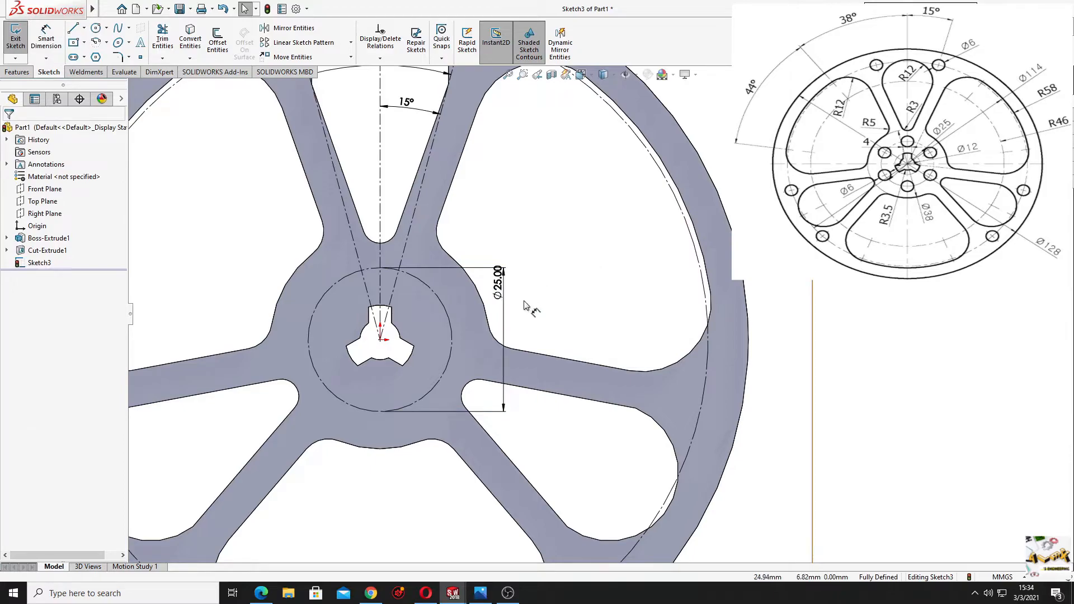
# - Exit the finished hole-layout sketch
pyautogui.scroll(4, 499, 237)
pyautogui.keyDown('ctrl'); pyautogui.moveTo(524, 218); pyautogui.dragTo(416, 247, button='middle'); pyautogui.keyUp('ctrl')
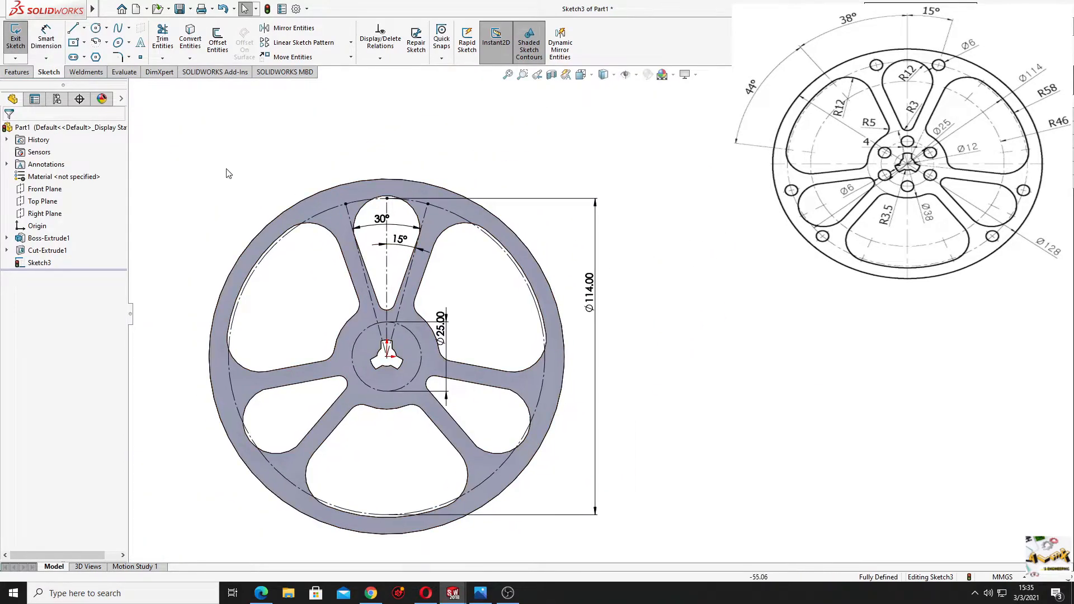
pyautogui.click(16, 39)
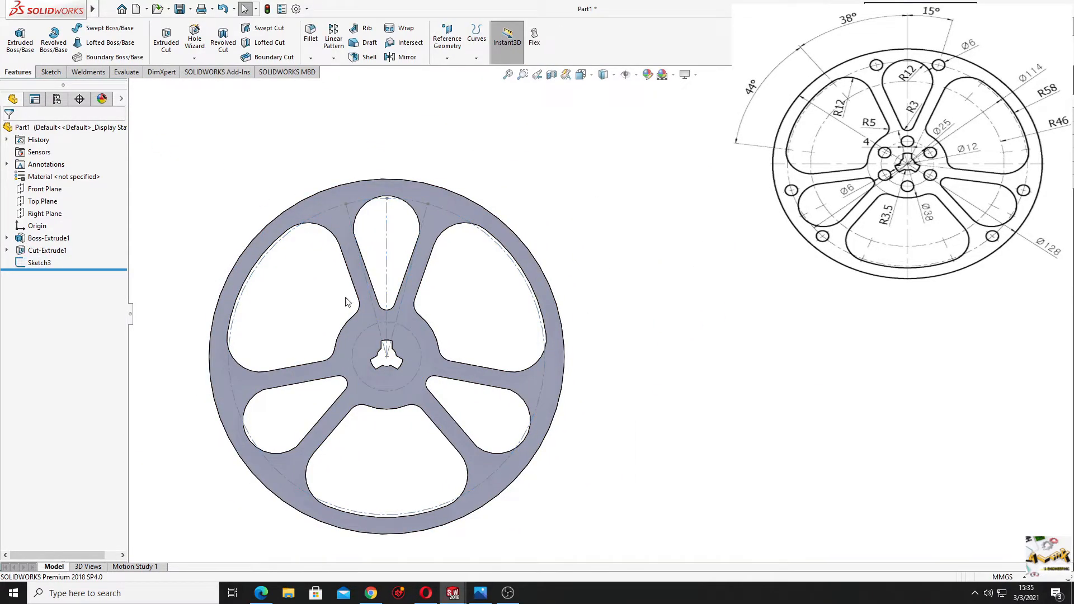
# - Start a Hole Wizard hole using ISO drill sizes, with size Ø6.0 and the Through All end condition
pyautogui.scroll(-2, 438, 312)
pyautogui.keyDown('ctrl'); pyautogui.moveTo(442, 301); pyautogui.dragTo(458, 301, button='middle'); pyautogui.keyUp('ctrl')
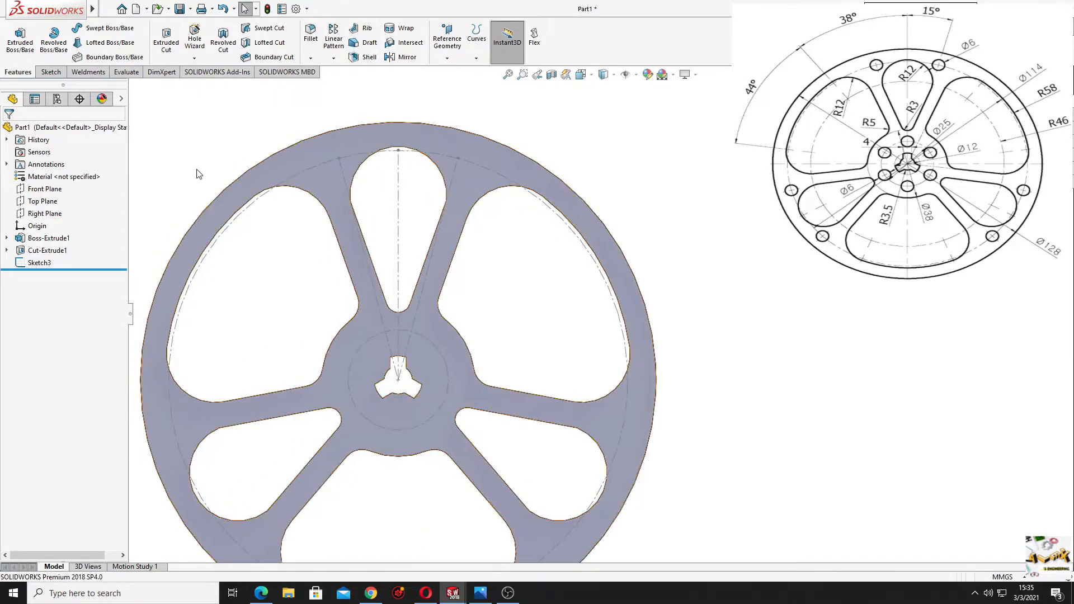
pyautogui.click(194, 38)
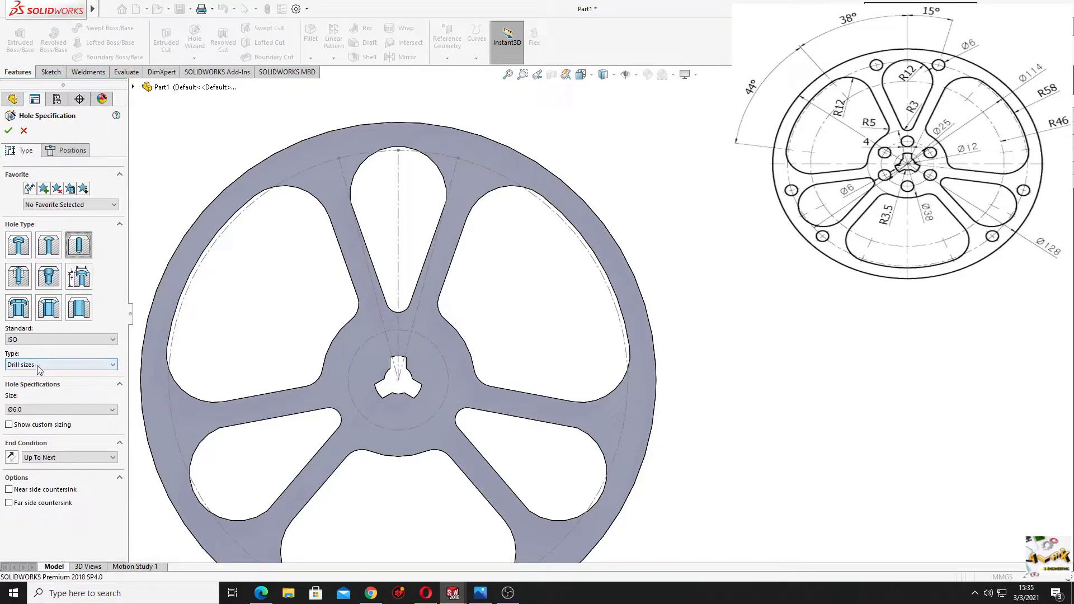
pyautogui.click(33, 410)
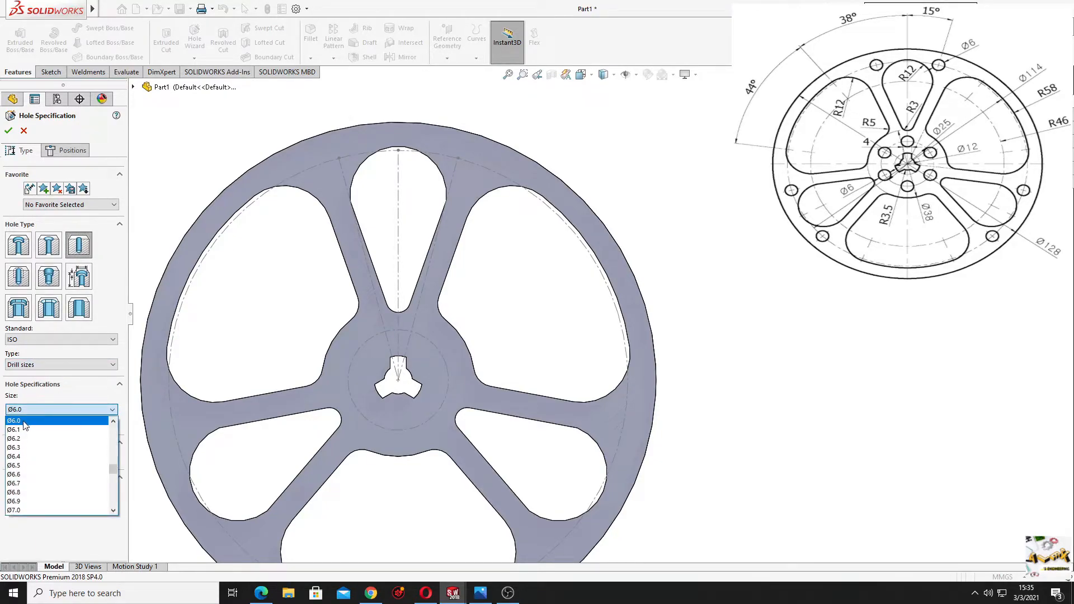
pyautogui.click(24, 425)
pyautogui.click(52, 458)
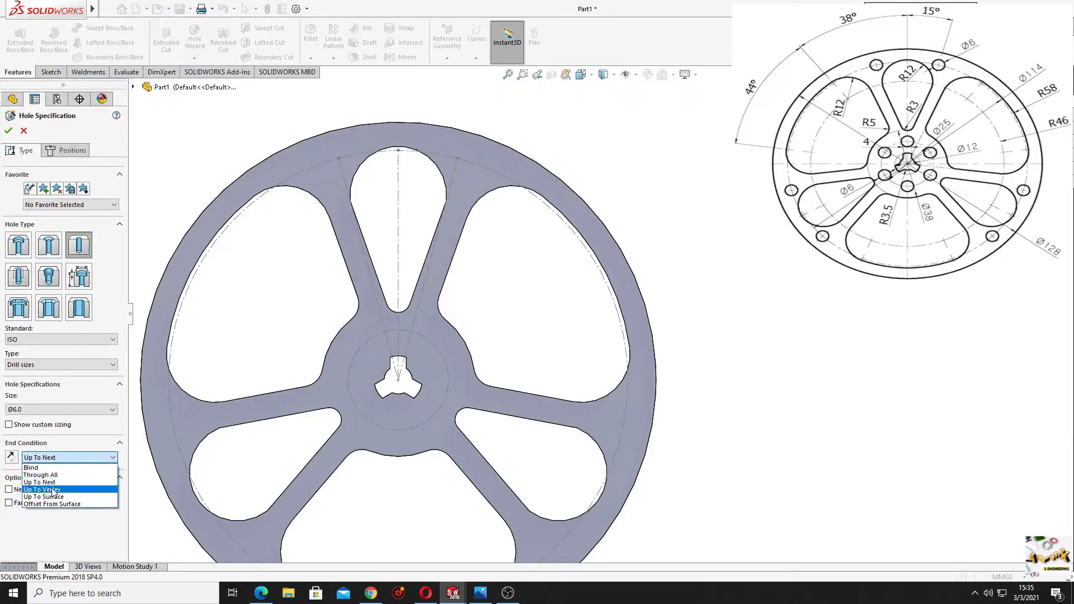
pyautogui.click(60, 476)
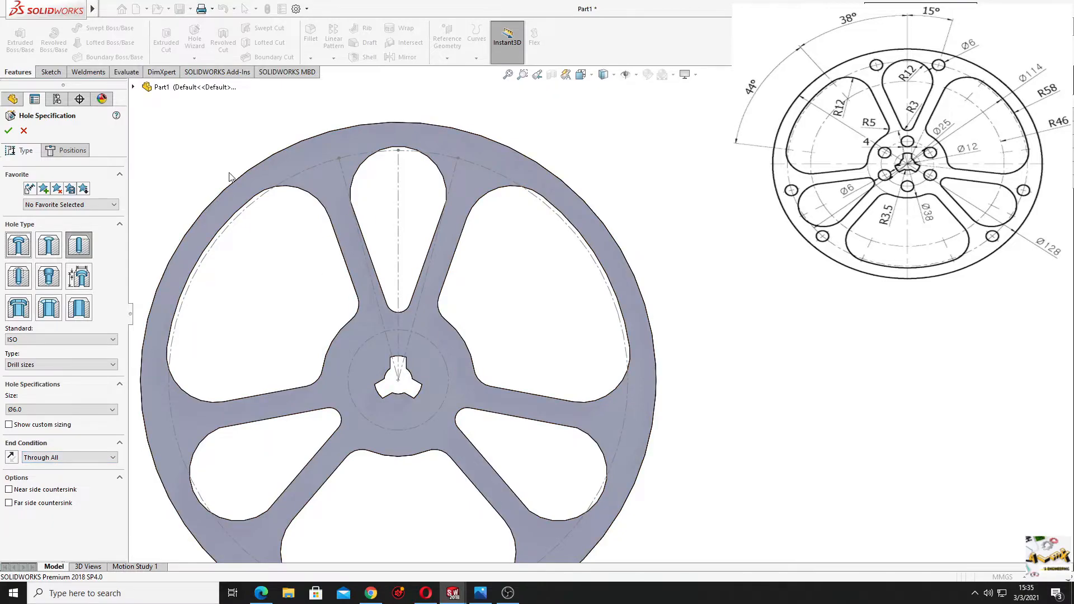
# - Position two holes with a 3D sketch at the outer endpoints of the two slanted centerlines on the rim
pyautogui.click(67, 152)
pyautogui.click(62, 249)
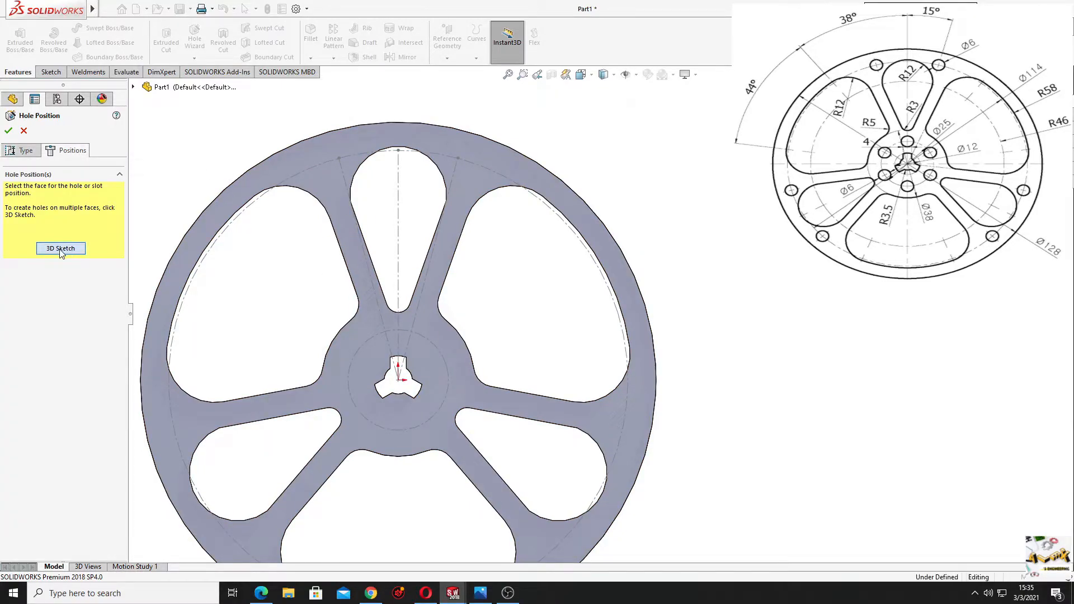
pyautogui.click(457, 159)
pyautogui.click(339, 159)
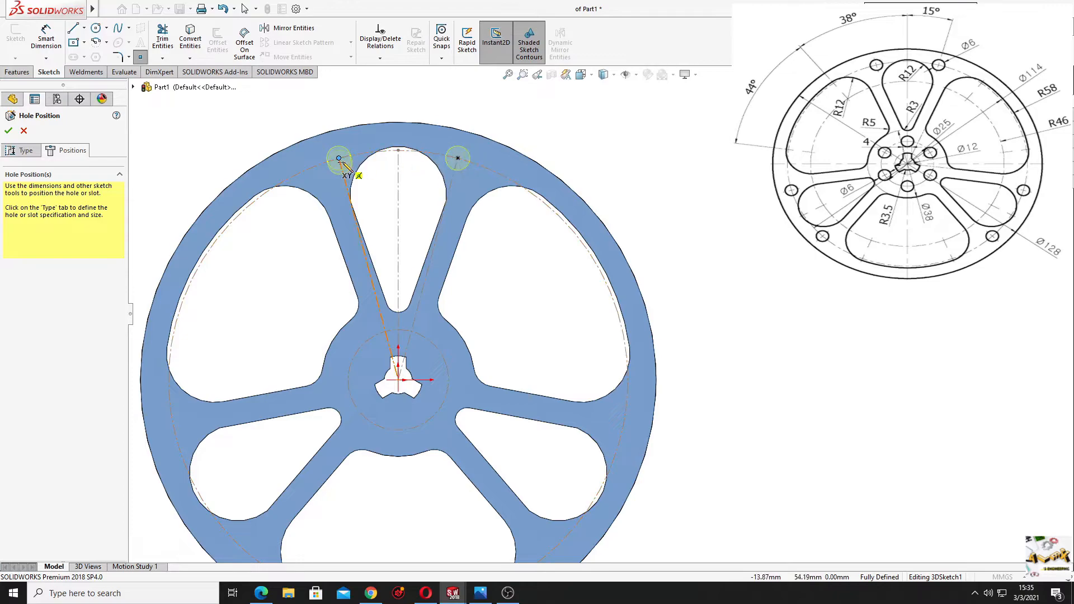
pyautogui.keyDown('ctrl'); pyautogui.moveTo(339, 160); pyautogui.dragTo(337, 128, button='middle'); pyautogui.keyUp('ctrl')
pyautogui.scroll(2, 380, 193)
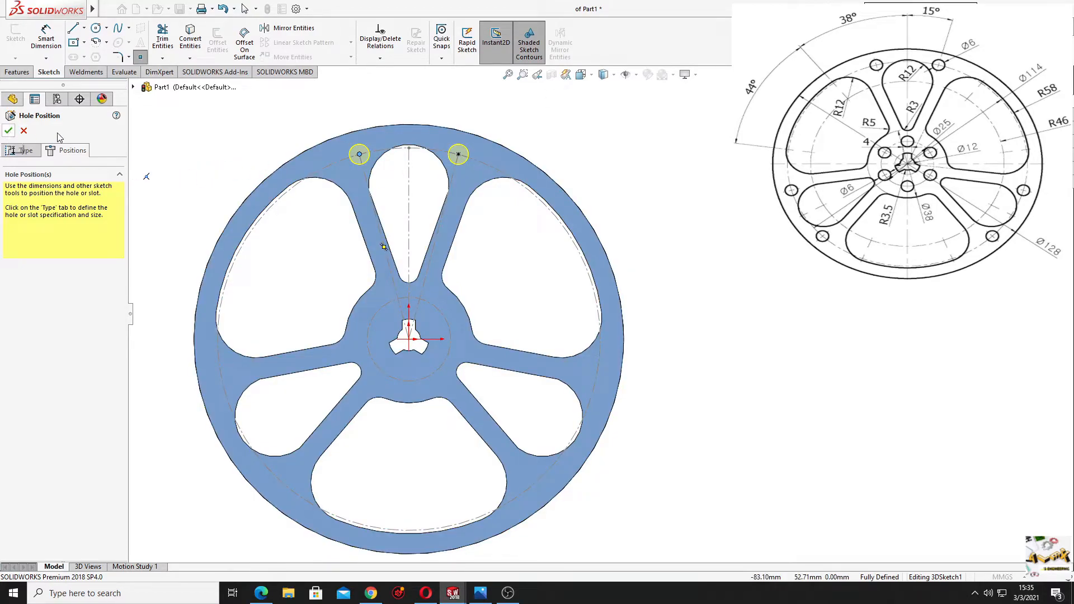
pyautogui.press('Escape')
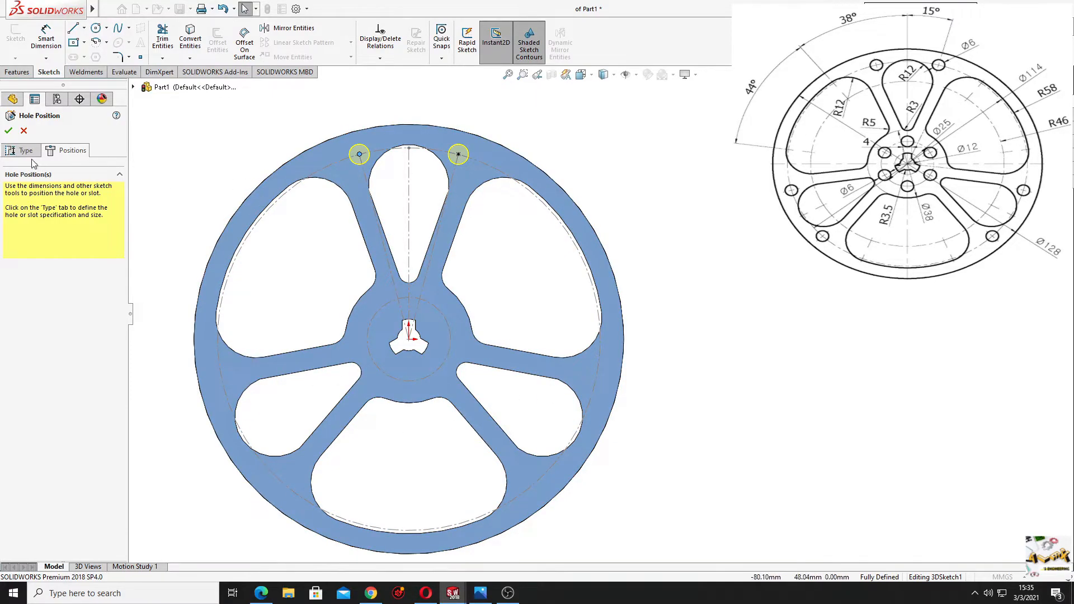
# - Create the two 6 mm through holes on the rim from the placed positions
pyautogui.click(9, 131)
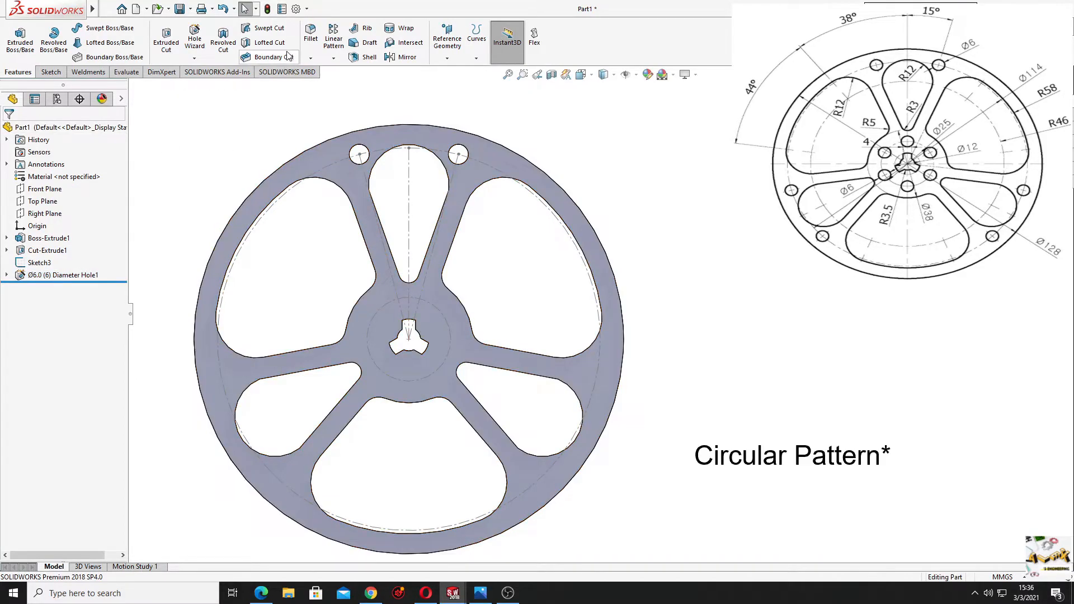
pyautogui.click(408, 58)
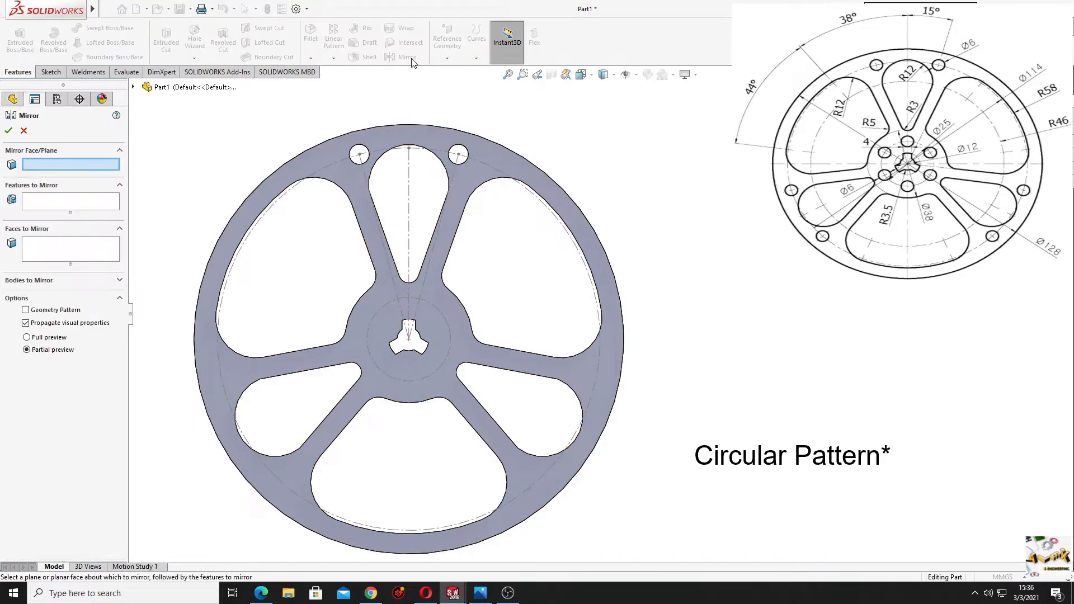
pyautogui.press('Escape')
# - Circular-pattern the pair of rim holes about the wheel's outer circular edge with 3 equally spaced instances over 360°
pyautogui.click(333, 59)
pyautogui.click(342, 84)
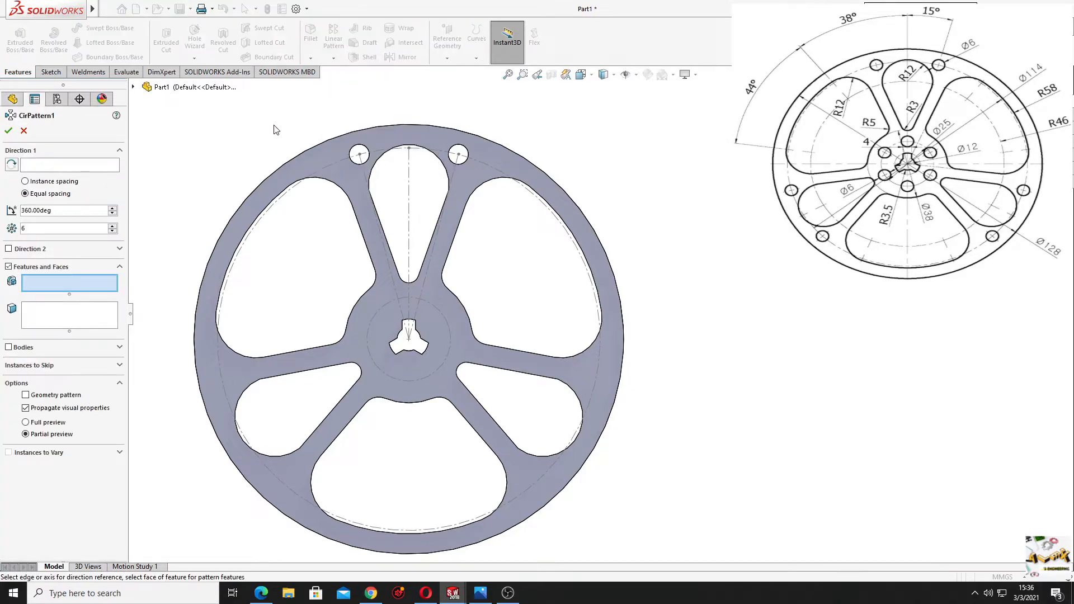
pyautogui.moveTo(163, 217); pyautogui.dragTo(199, 238, button='middle')
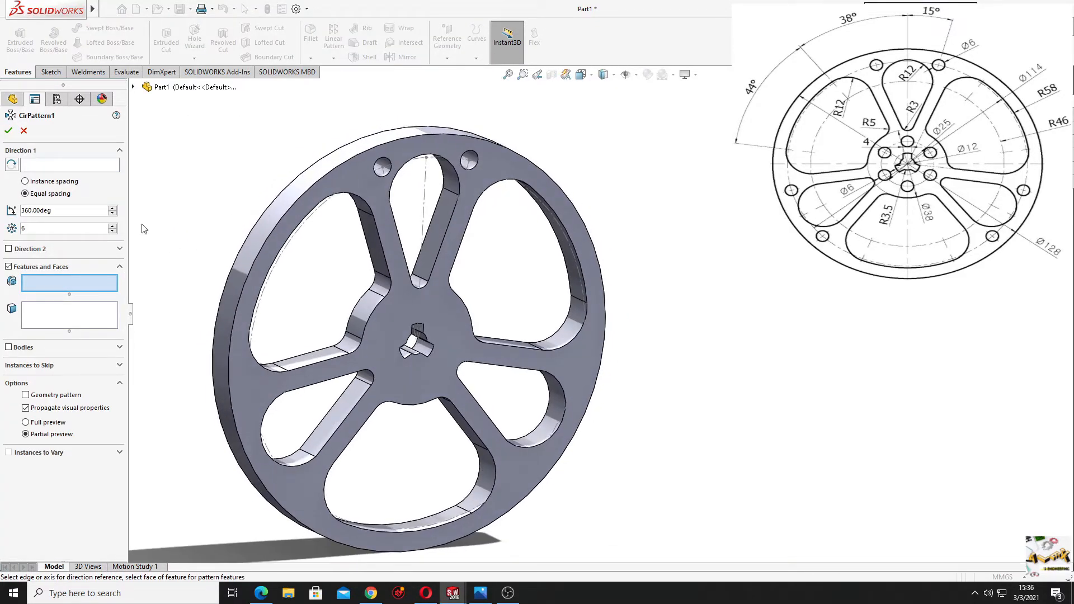
pyautogui.click(70, 165)
pyautogui.click(284, 214)
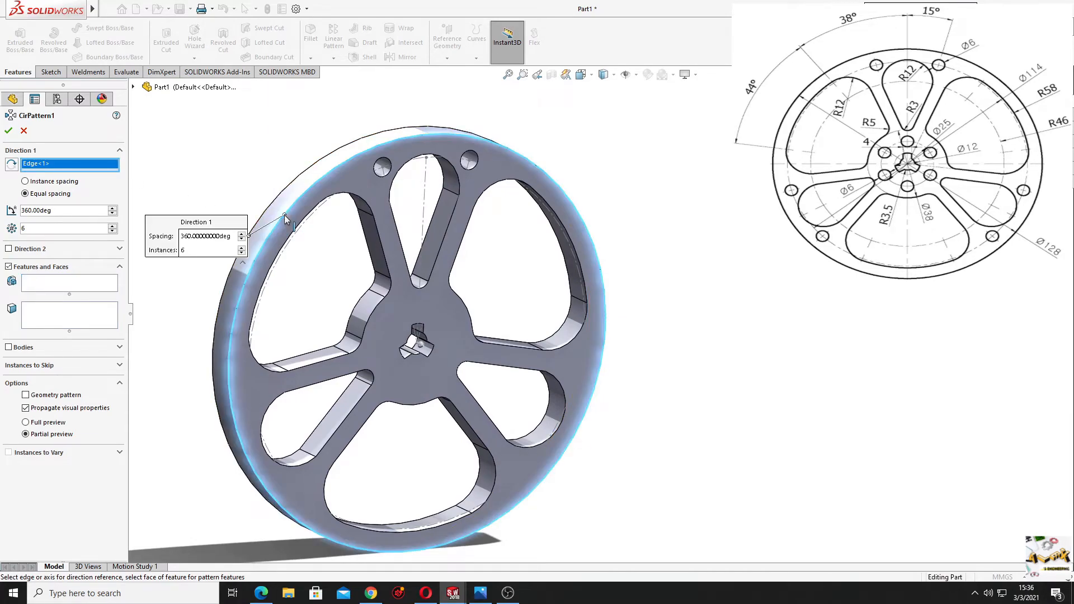
pyautogui.click(61, 288)
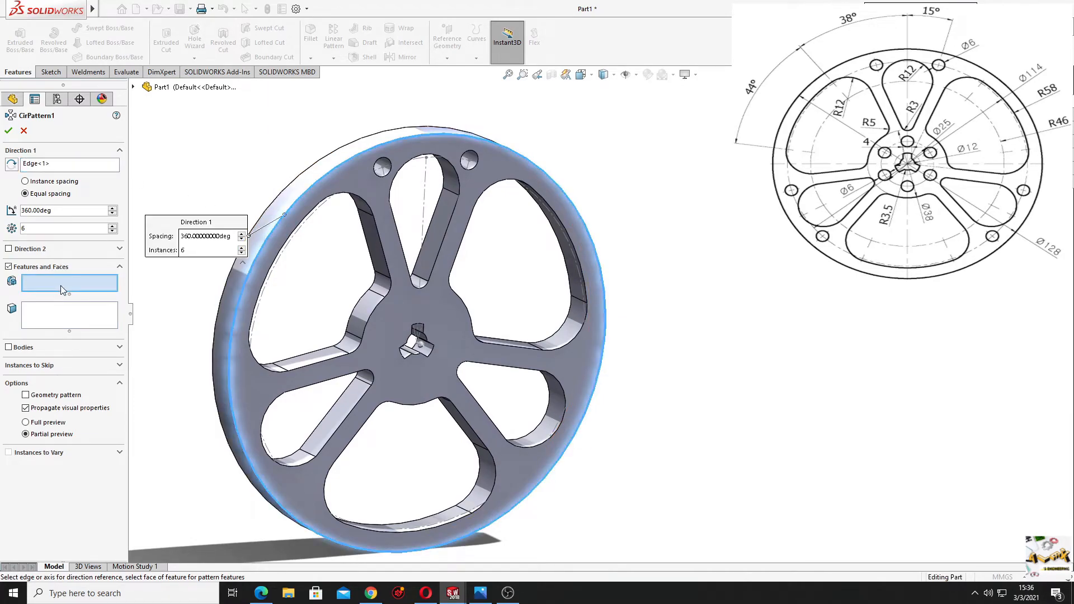
pyautogui.click(388, 169)
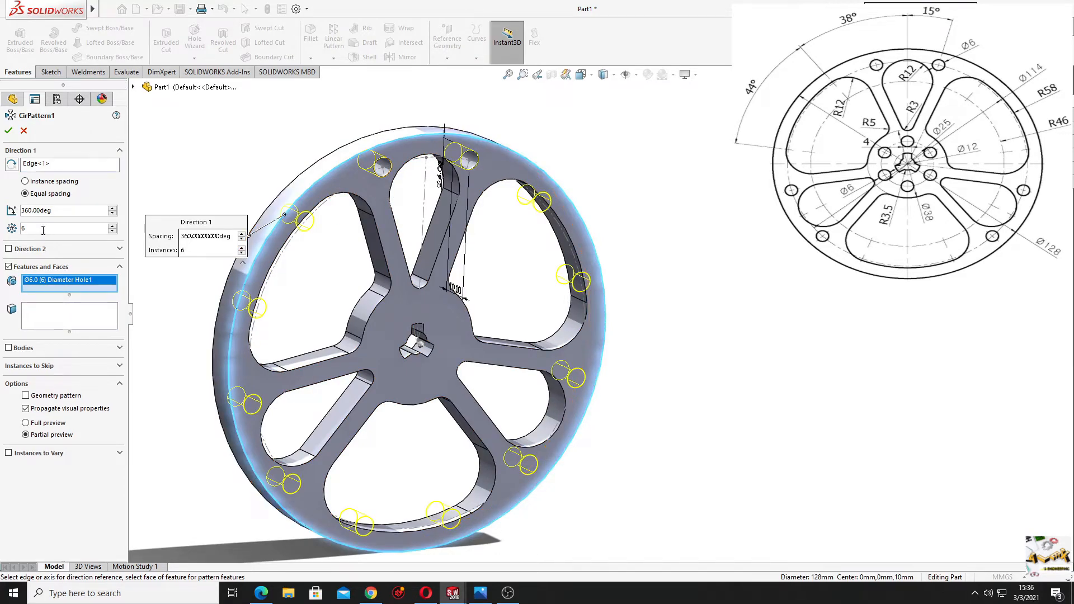
pyautogui.press('Return')
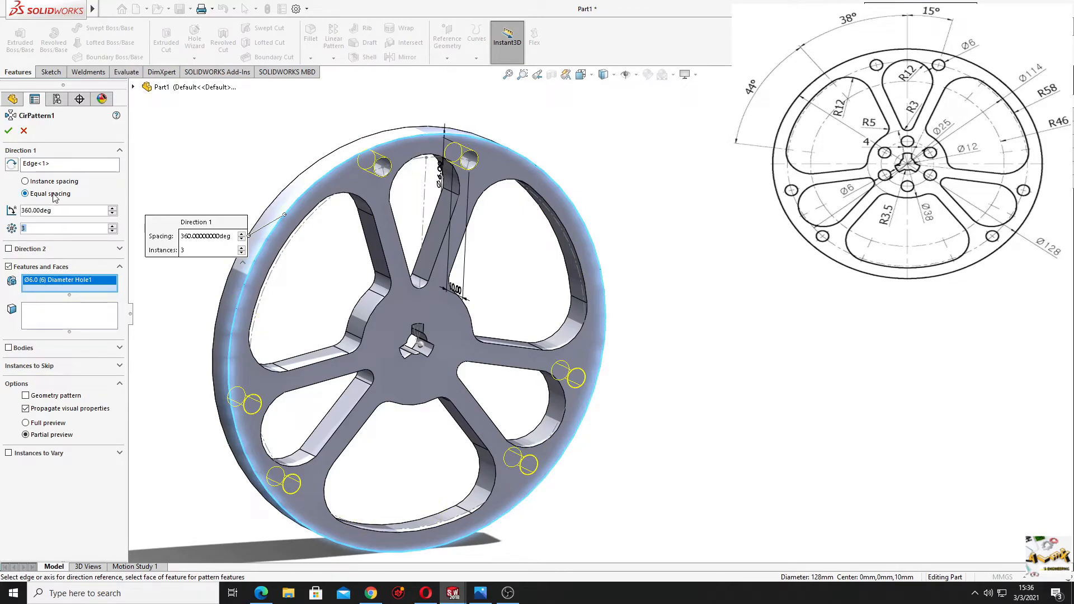
pyautogui.click(7, 132)
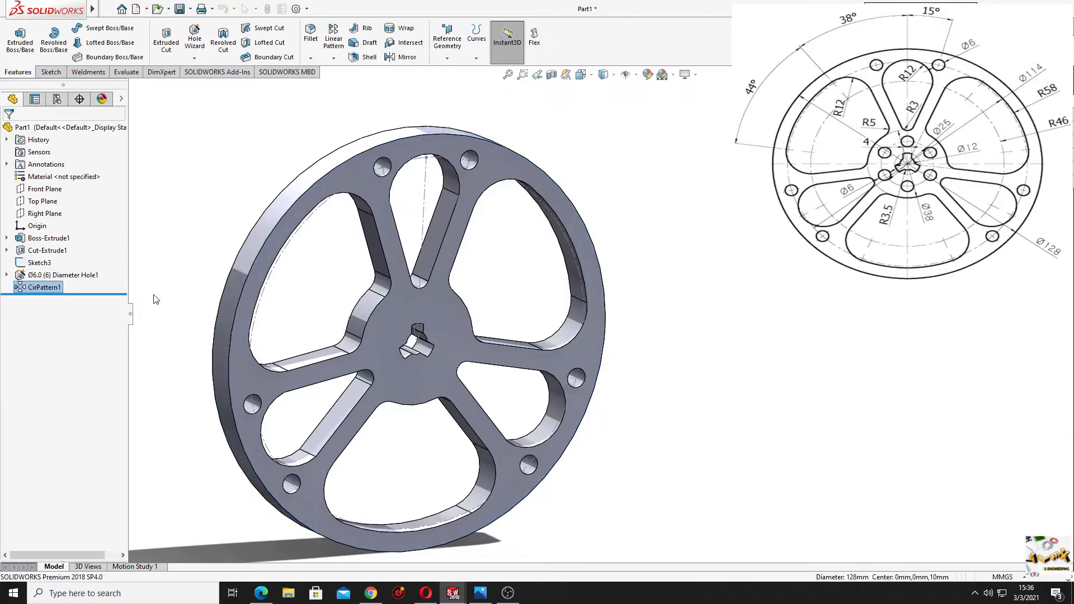
# - Add an ISO Ø6.0 Through All hole with a 3D sketch position where the hub construction circle meets the vertical centerline
pyautogui.moveTo(168, 343); pyautogui.dragTo(189, 337, button='middle')
pyautogui.moveTo(364, 454)
pyautogui.mouseDown(button='middle')
pyautogui.moveTo(371, 415)
pyautogui.moveTo(367, 445)
pyautogui.mouseUp(button='middle')
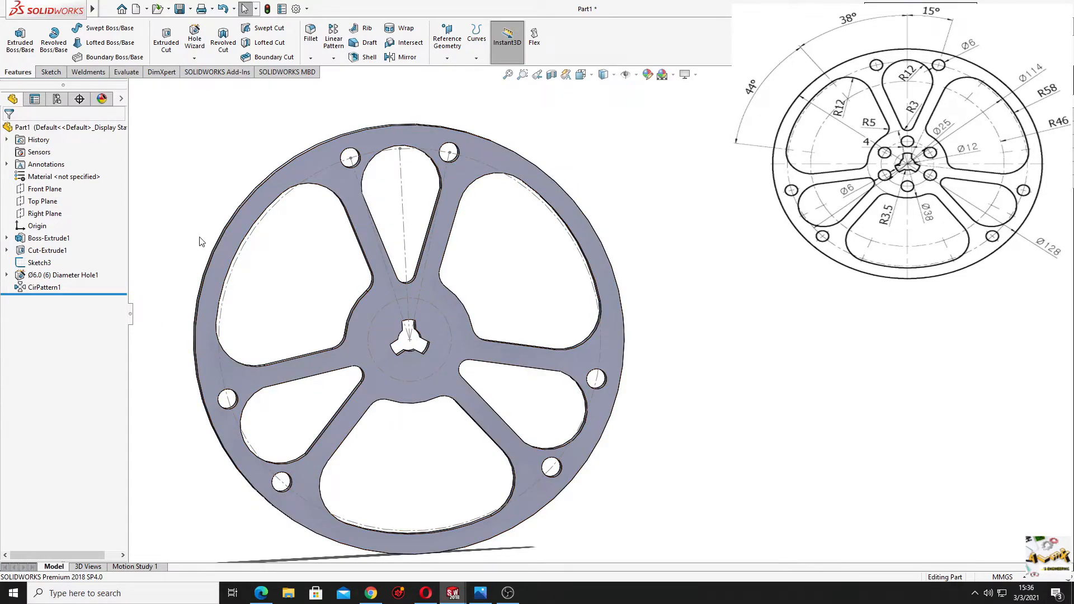
pyautogui.click(195, 39)
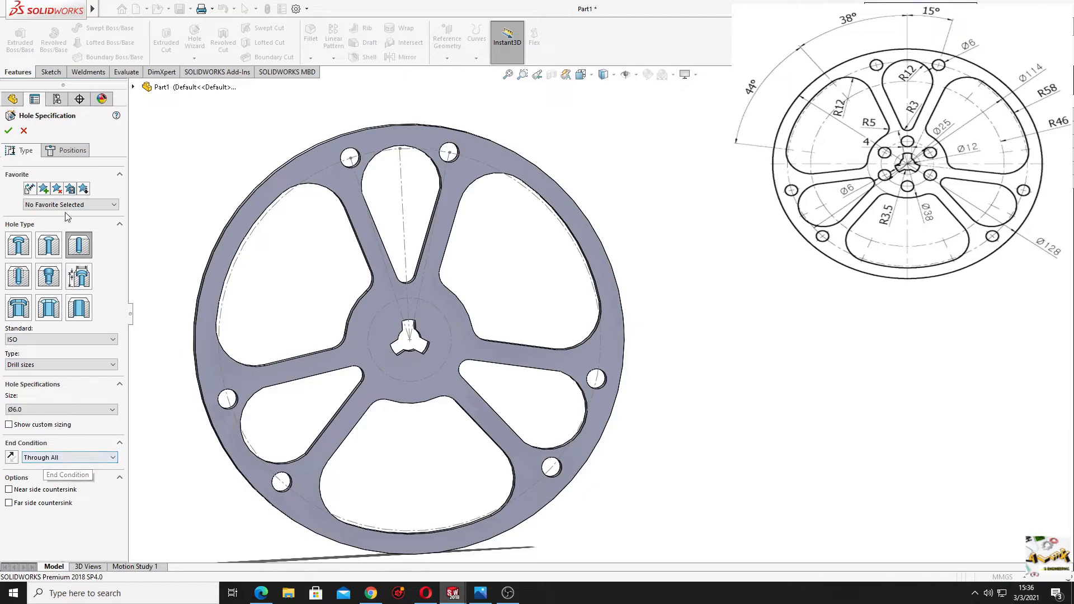
pyautogui.click(69, 152)
pyautogui.click(63, 251)
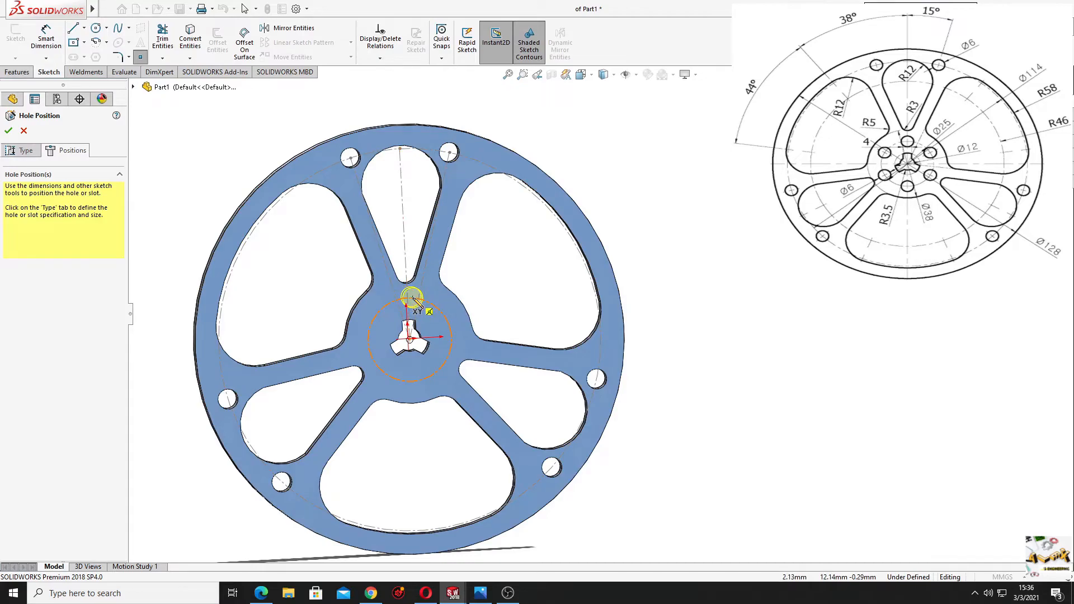
pyautogui.click(407, 298)
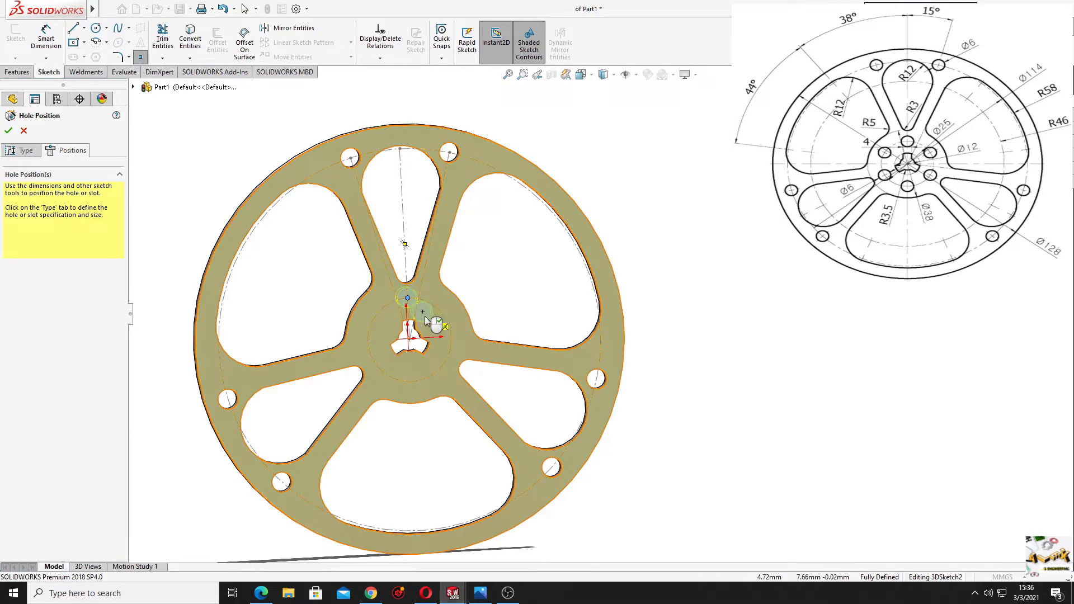
pyautogui.rightClick(197, 187)
pyautogui.click(219, 188)
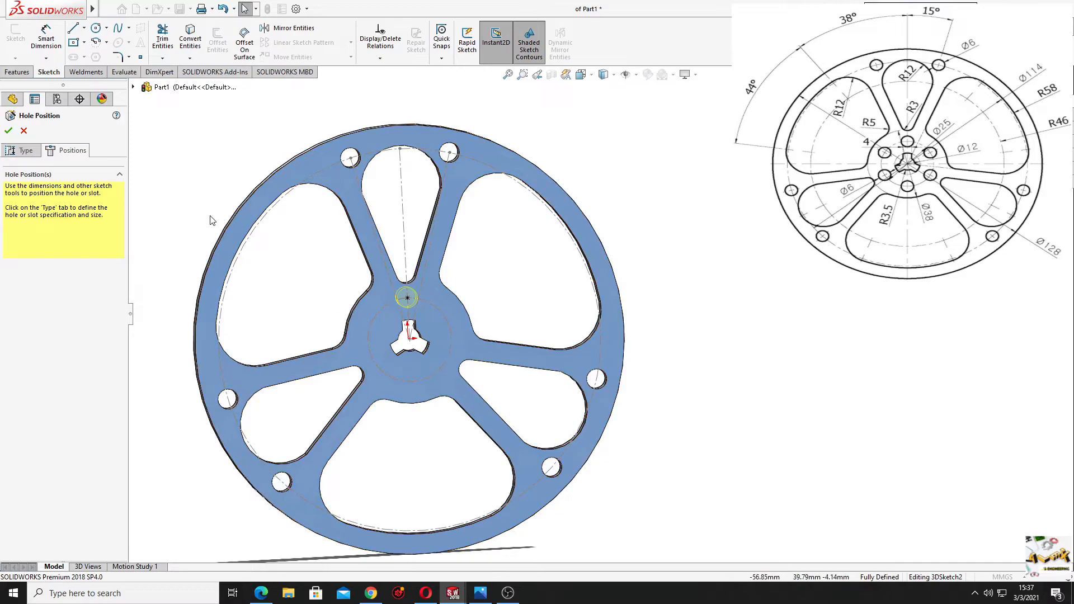
pyautogui.click(8, 130)
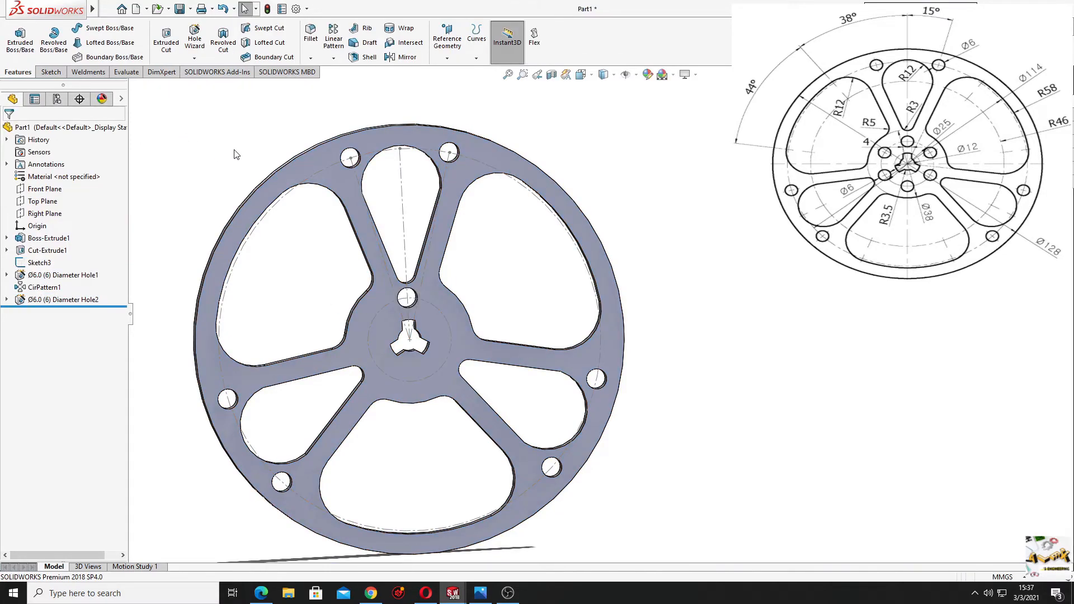
# - Circular-pattern the hub hole about the wheel's outer circular edge with 6 equally spaced instances over 360°
pyautogui.click(334, 58)
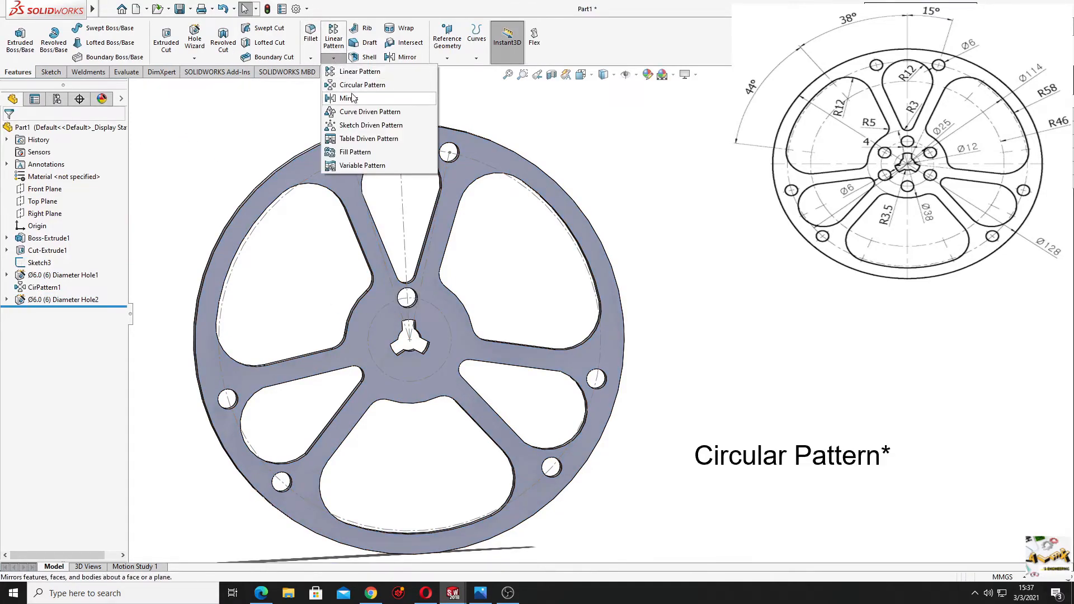
pyautogui.click(359, 86)
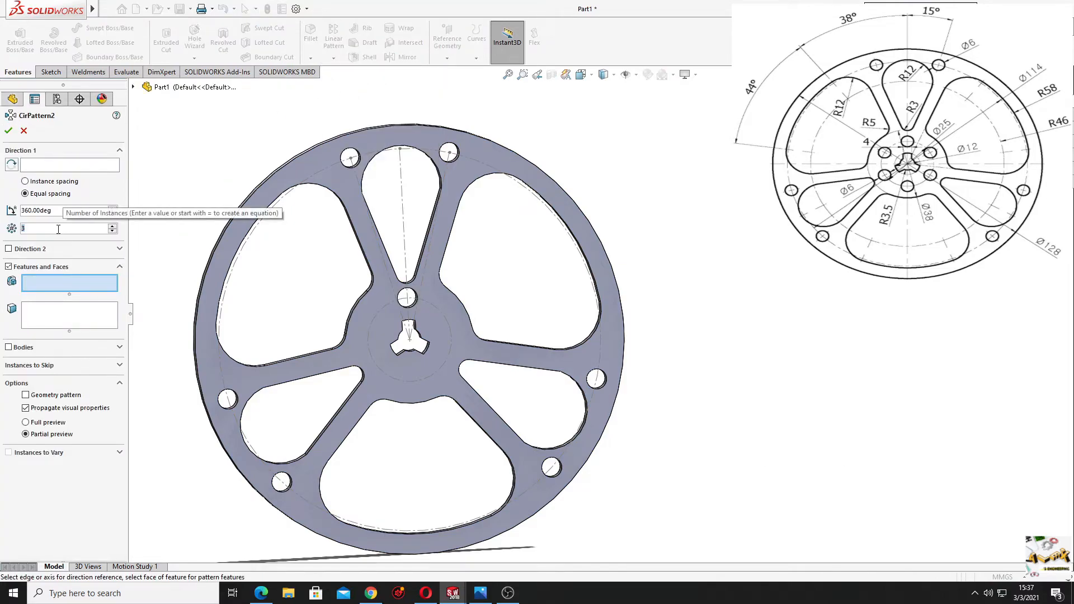
pyautogui.write('6')
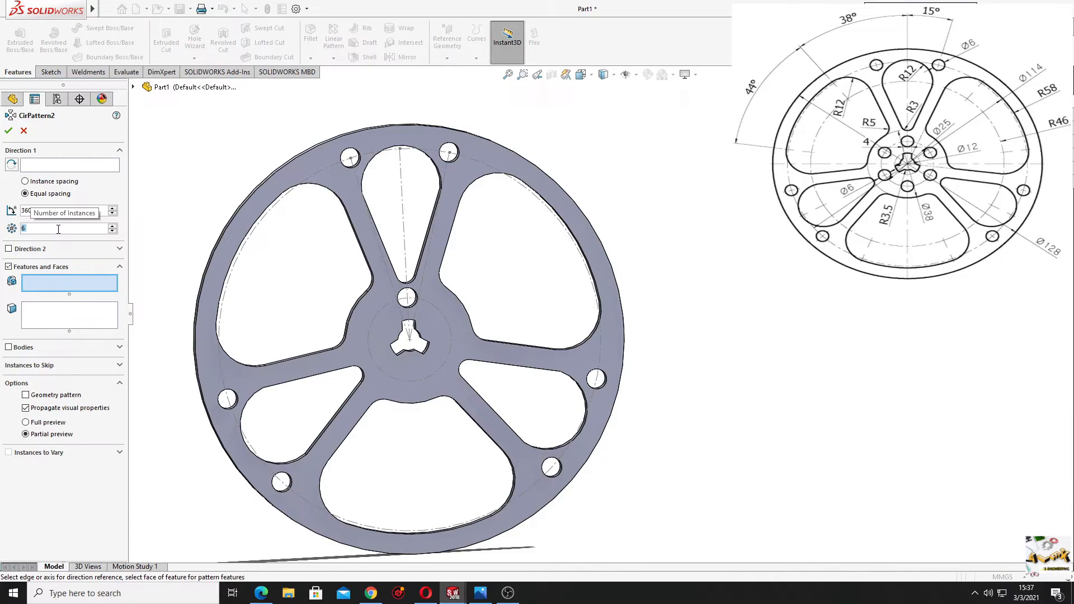
pyautogui.click(59, 165)
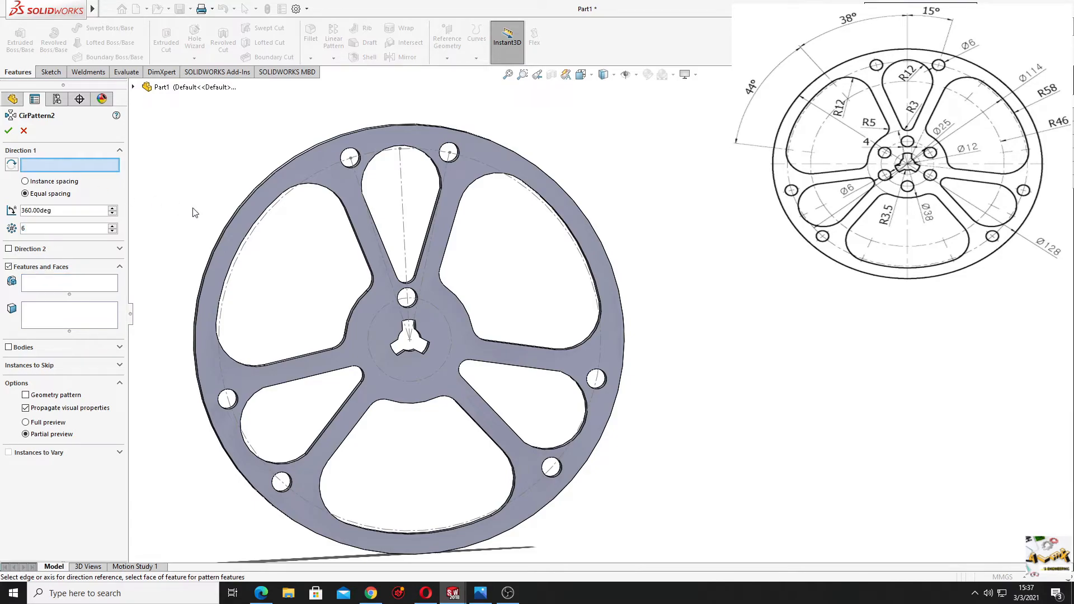
pyautogui.click(226, 227)
pyautogui.click(43, 283)
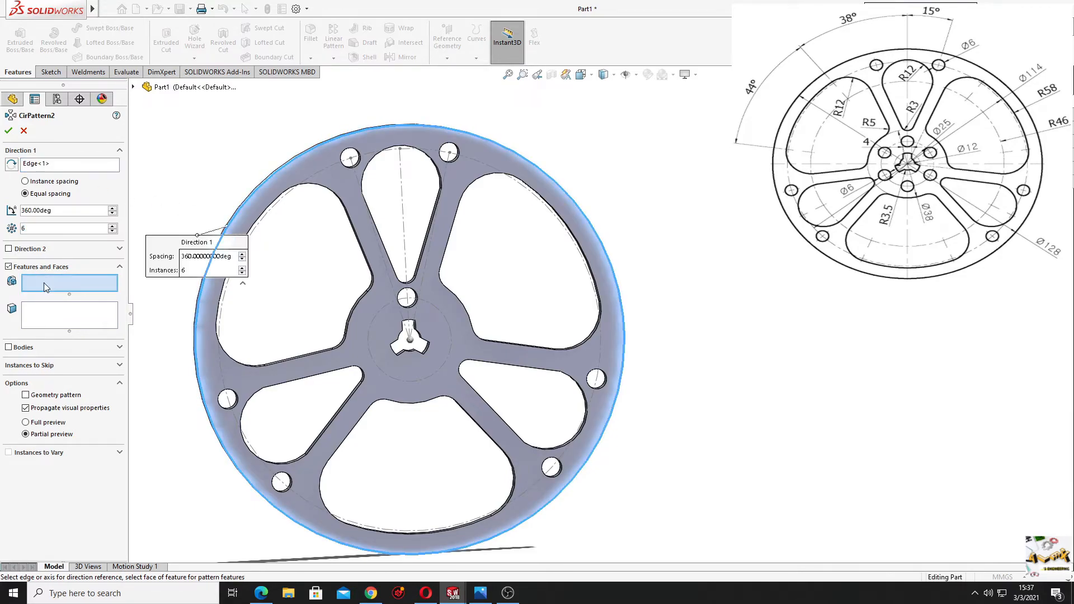
pyautogui.moveTo(412, 314); pyautogui.dragTo(416, 305, button='middle')
pyautogui.click(418, 302)
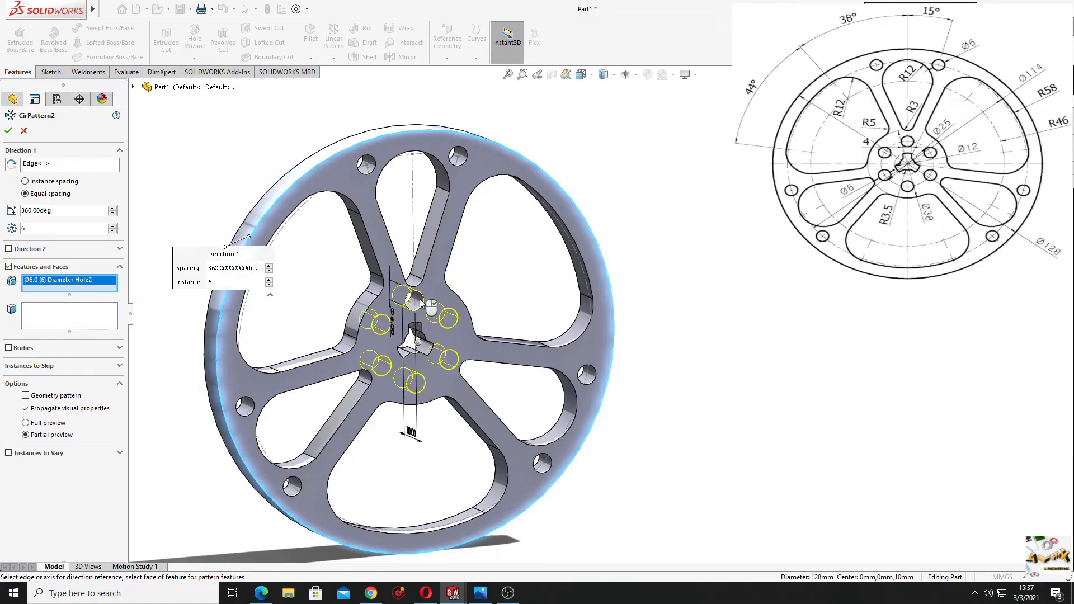
pyautogui.click(8, 131)
# - Hide the hole-layout sketch with its centerlines and construction circles
pyautogui.moveTo(233, 179); pyautogui.dragTo(251, 270, button='middle')
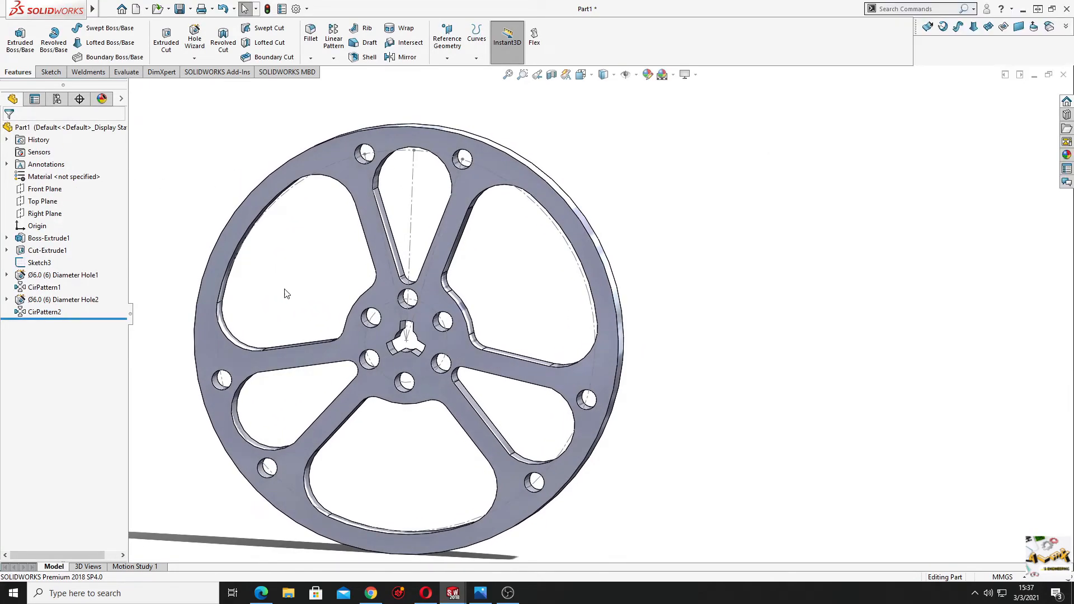
pyautogui.rightClick(414, 203)
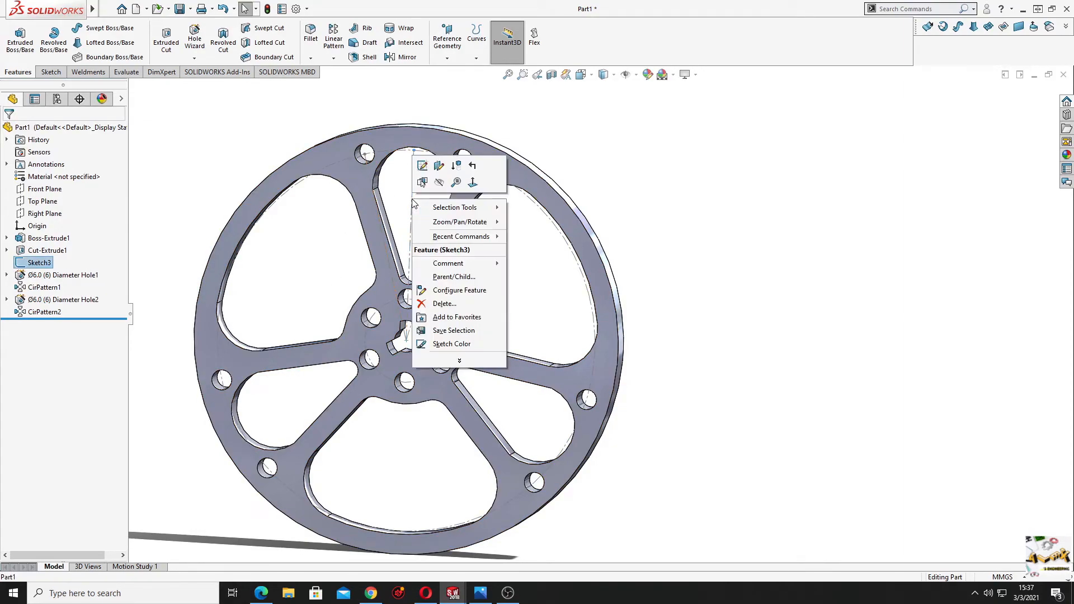
pyautogui.click(439, 181)
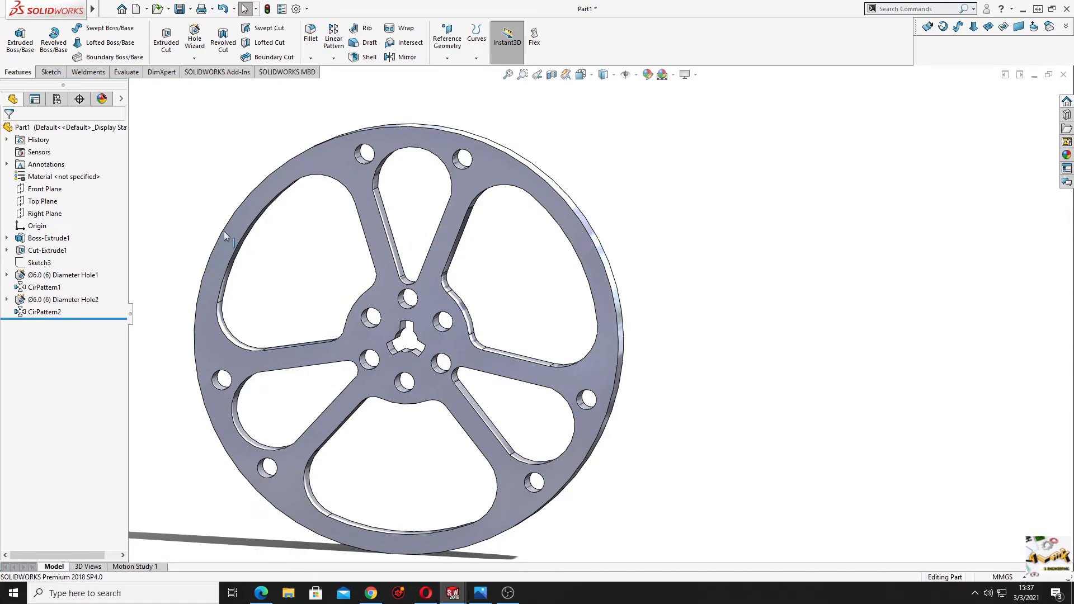
pyautogui.rightClick(30, 264)
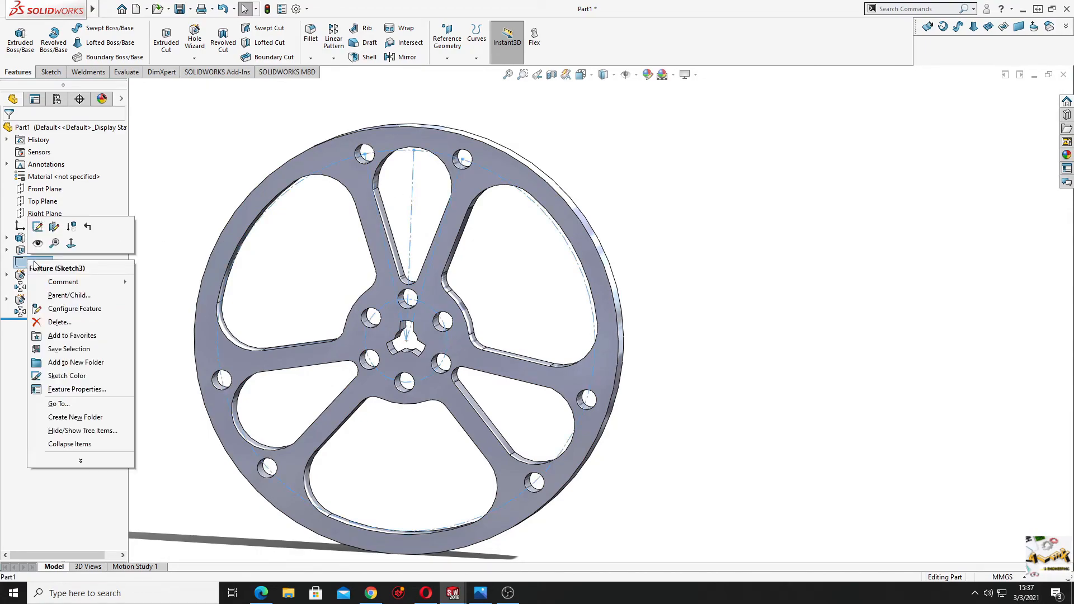
pyautogui.click(215, 169)
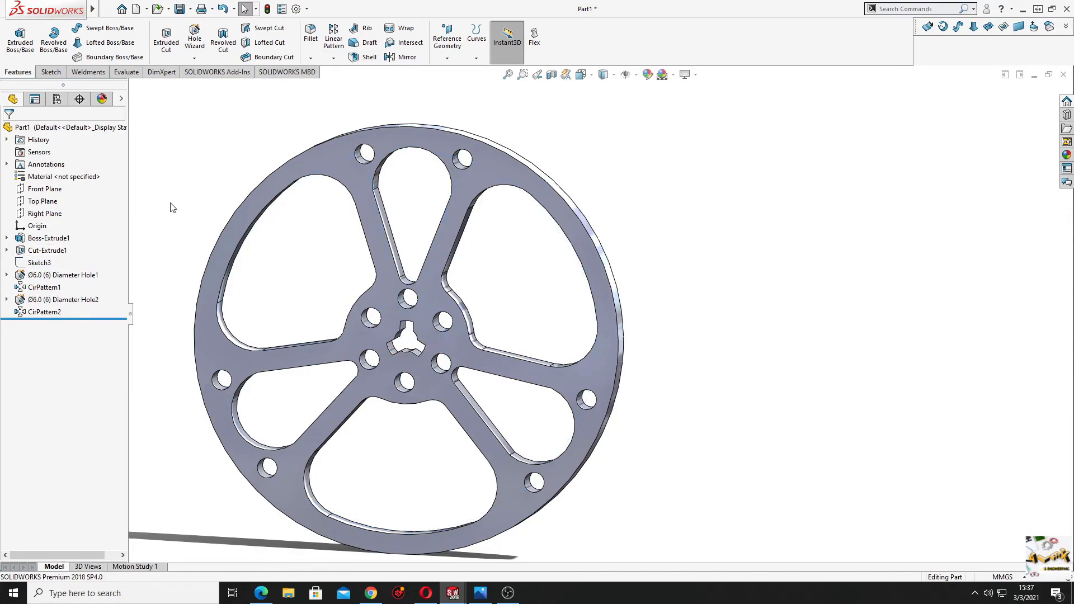
pyautogui.moveTo(297, 305)
pyautogui.mouseDown(button='middle')
pyautogui.moveTo(353, 276)
pyautogui.moveTo(341, 356)
pyautogui.moveTo(401, 378)
pyautogui.moveTo(294, 361)
pyautogui.moveTo(187, 408)
pyautogui.moveTo(484, 370)
pyautogui.moveTo(336, 384)
pyautogui.moveTo(312, 404)
pyautogui.moveTo(394, 382)
pyautogui.mouseUp(button='middle')
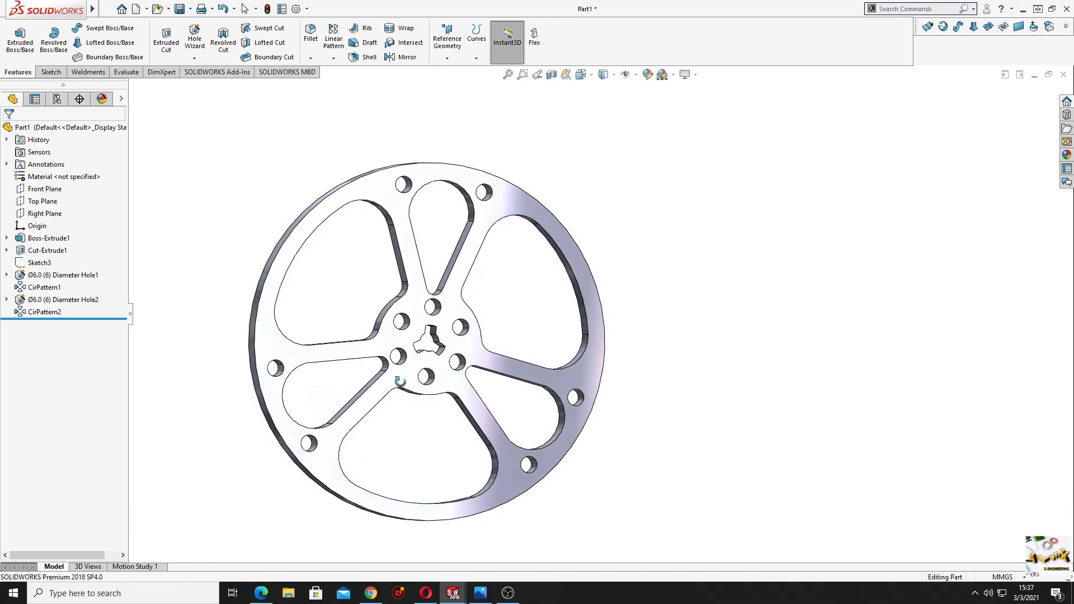
pyautogui.moveTo(407, 410); pyautogui.dragTo(375, 381, button='middle')
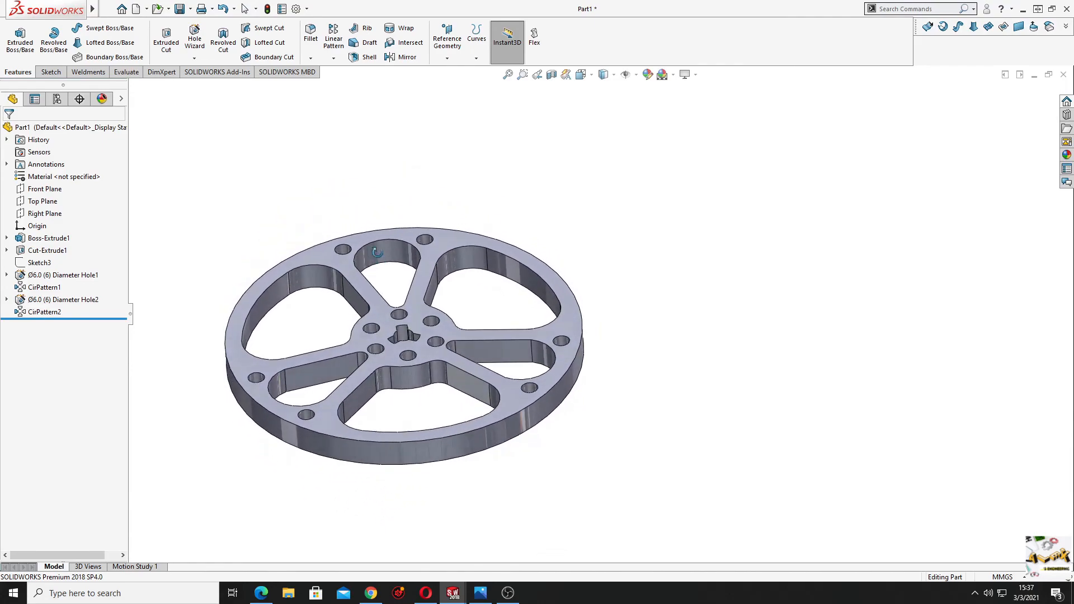